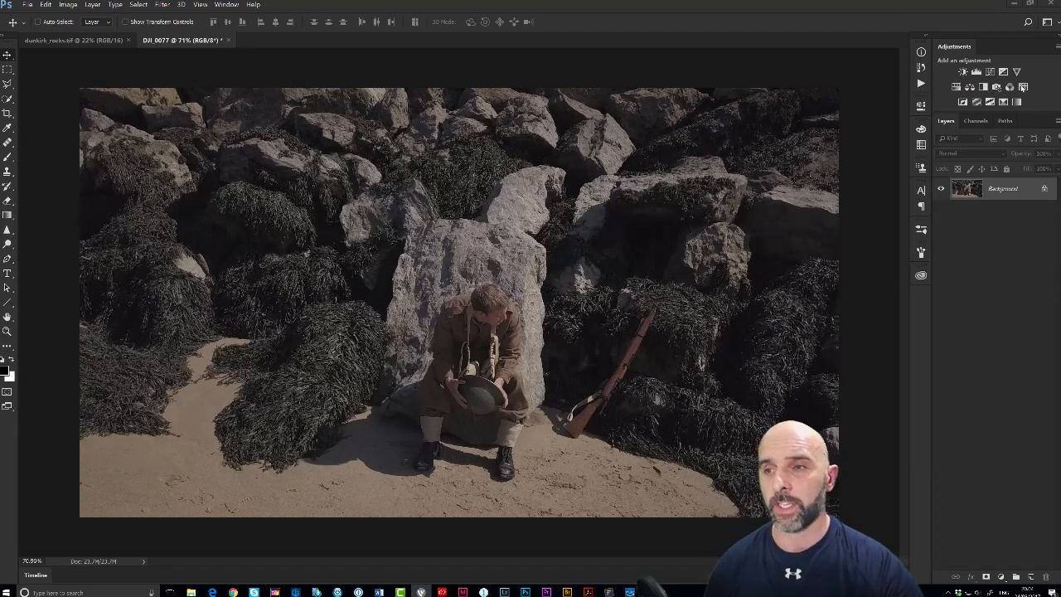
Step: Add a Color Lookup adjustment above the photo using the TensionGreen.3DL 3D LUT and set its opacity to 20%
left_click(1024, 87)
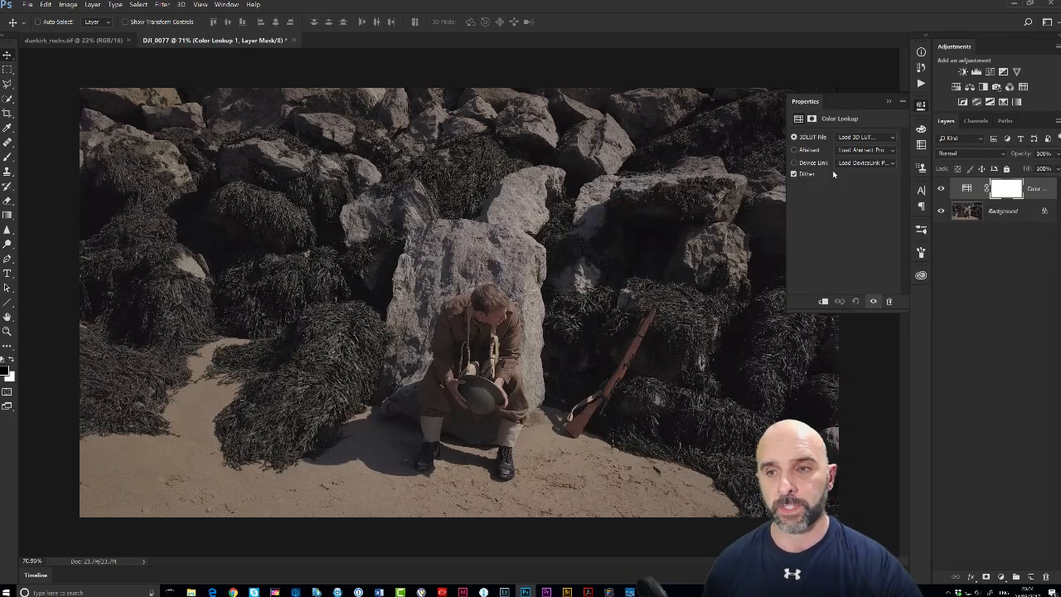
left_click(847, 137)
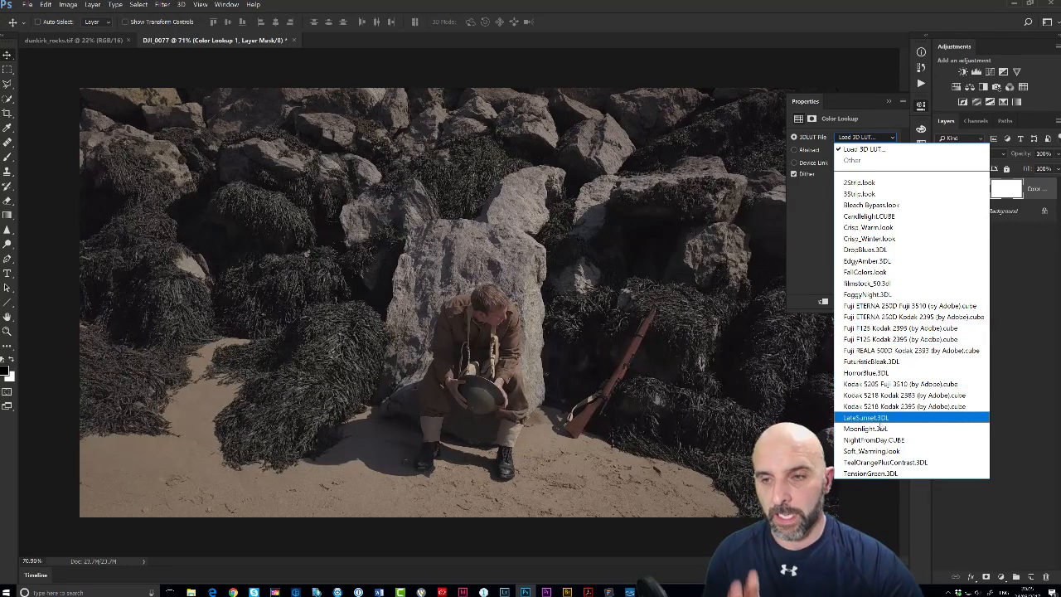
left_click(869, 473)
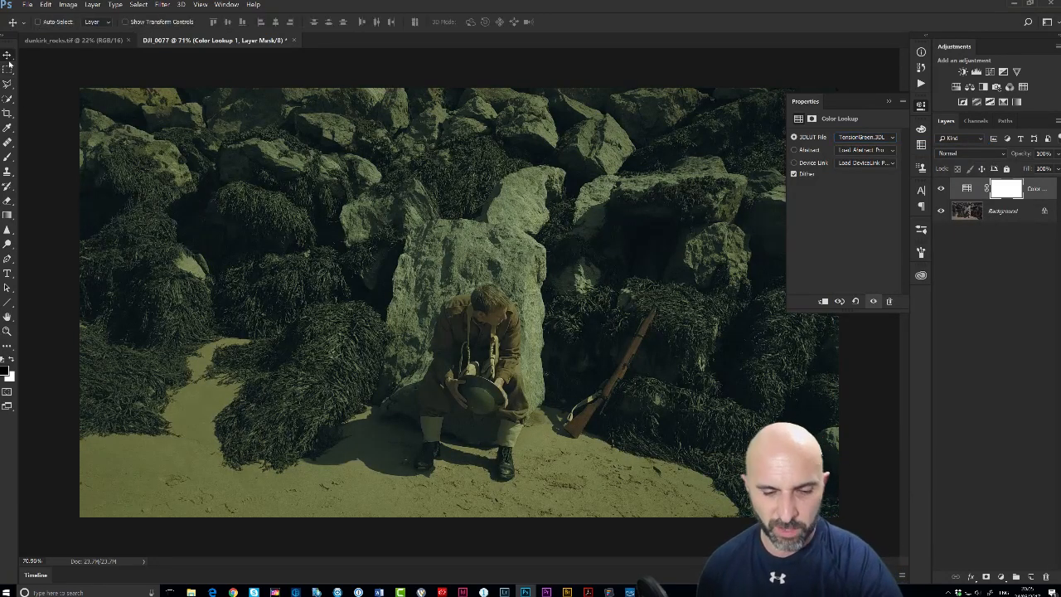
key("2")
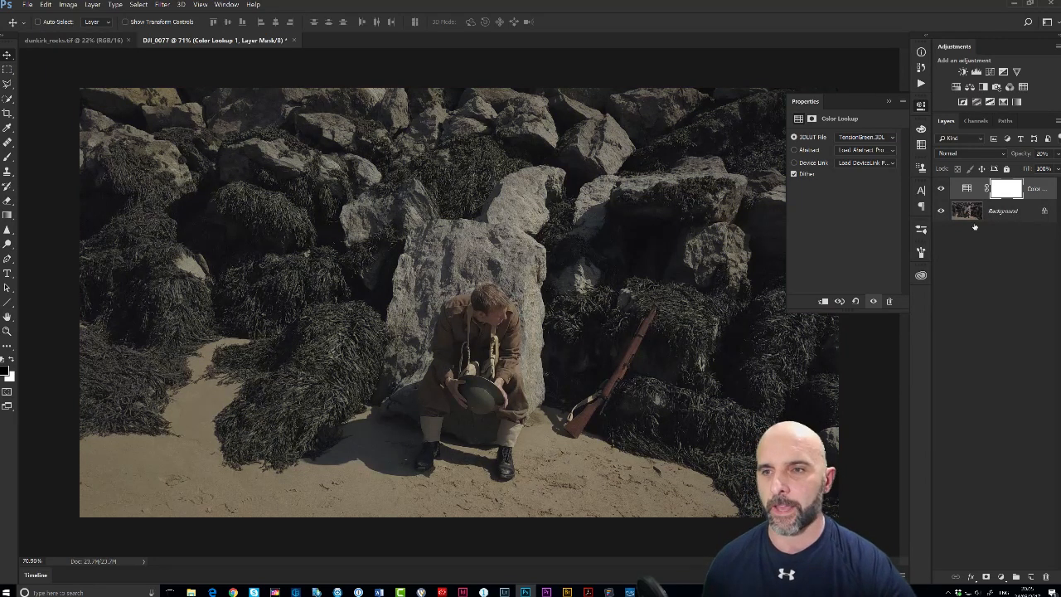
Step: Add a second Color Lookup adjustment using the EdgyAmber.3DL 3D LUT and set its opacity to 30%
left_click(1022, 87)
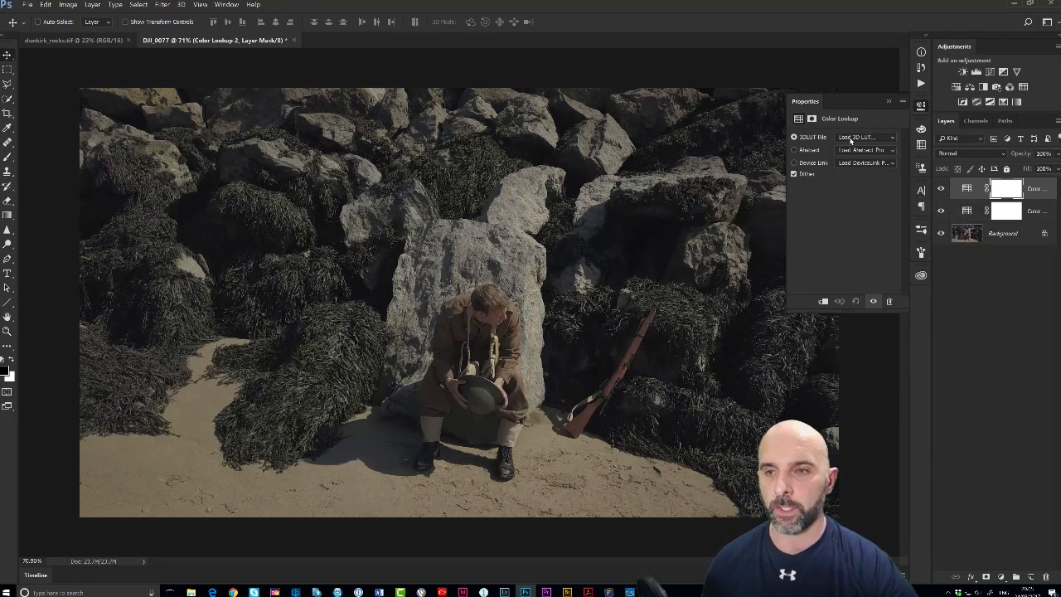
left_click(850, 140)
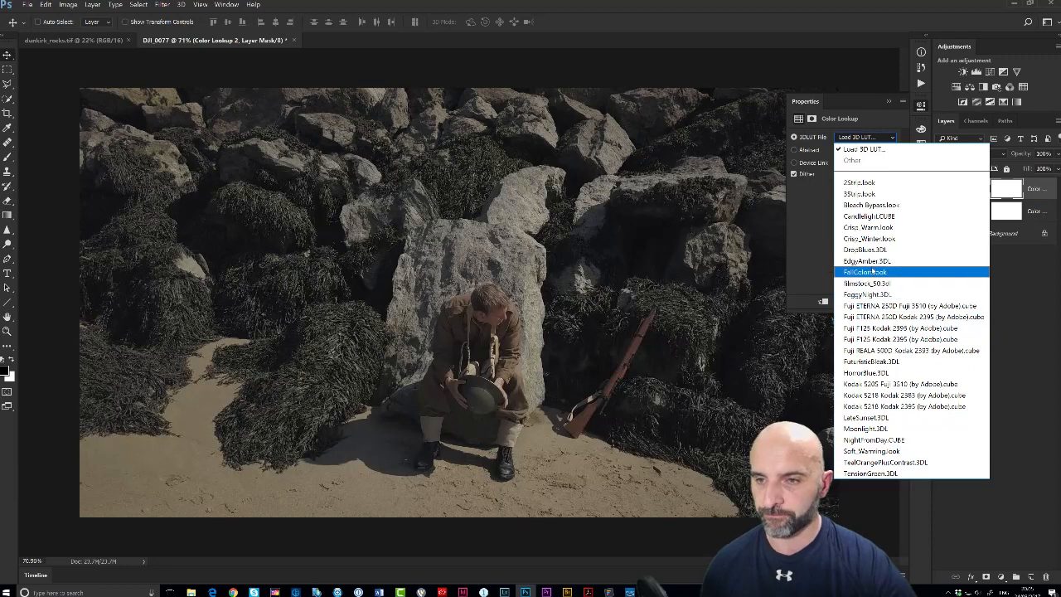
left_click(867, 261)
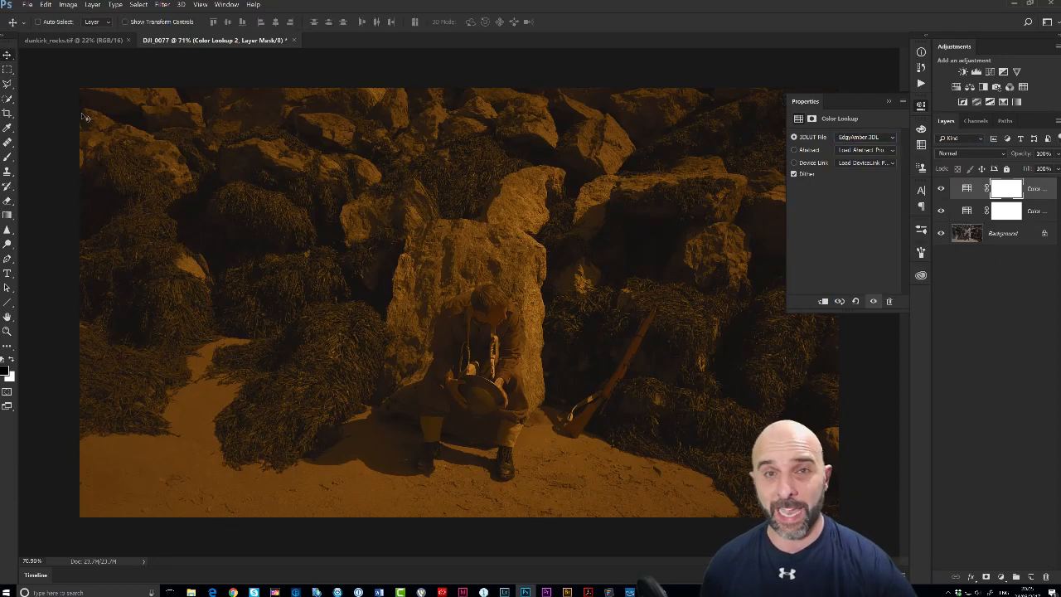
key("3")
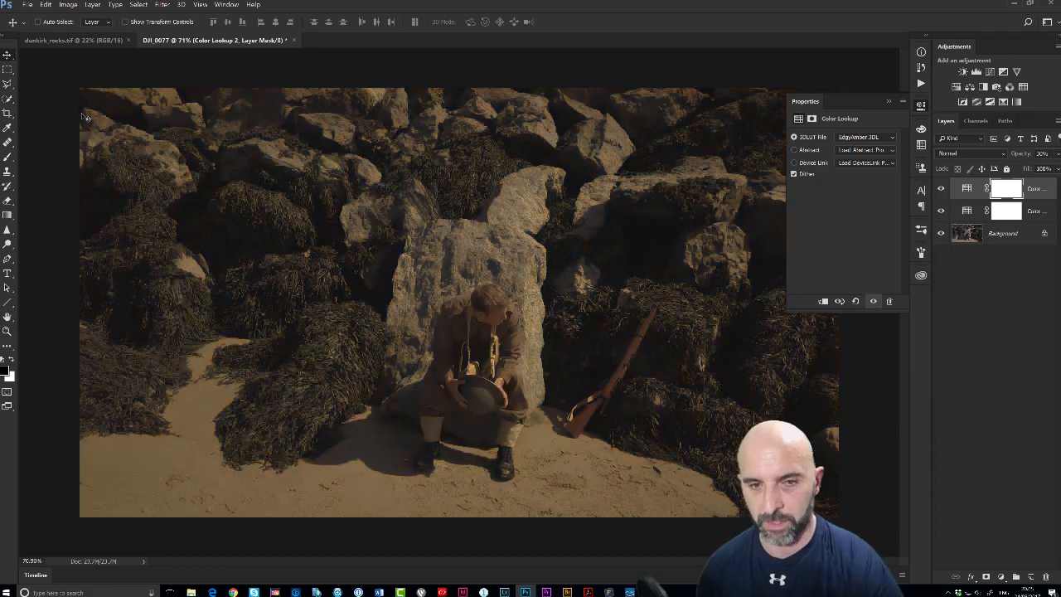
Step: Add a third Color Lookup adjustment using FoggyNight.3DL at 20% opacity, and compare the photo with and without the adjustments
left_click(1022, 86)
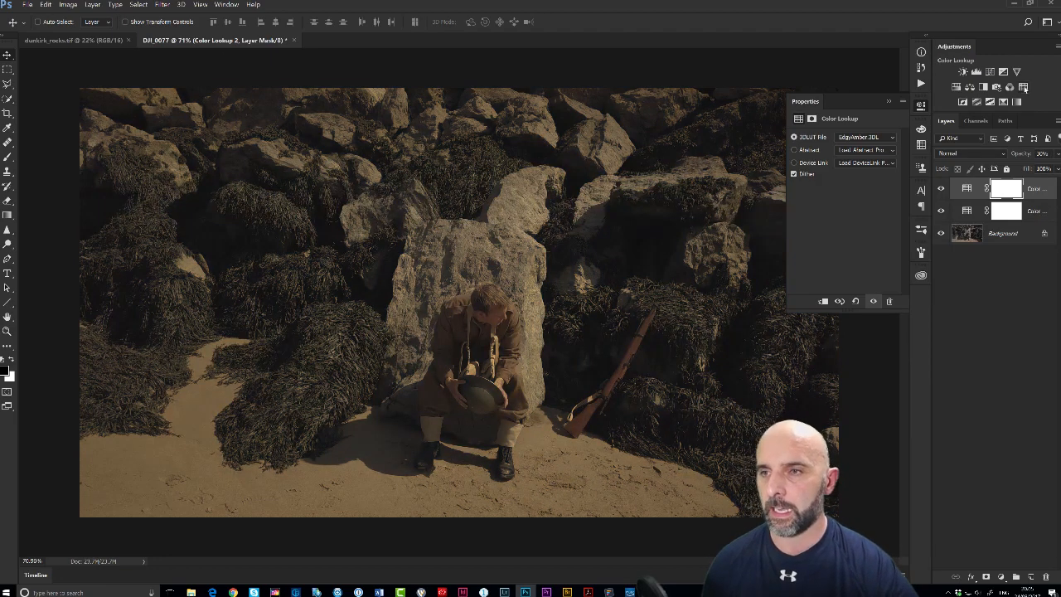
left_click(852, 138)
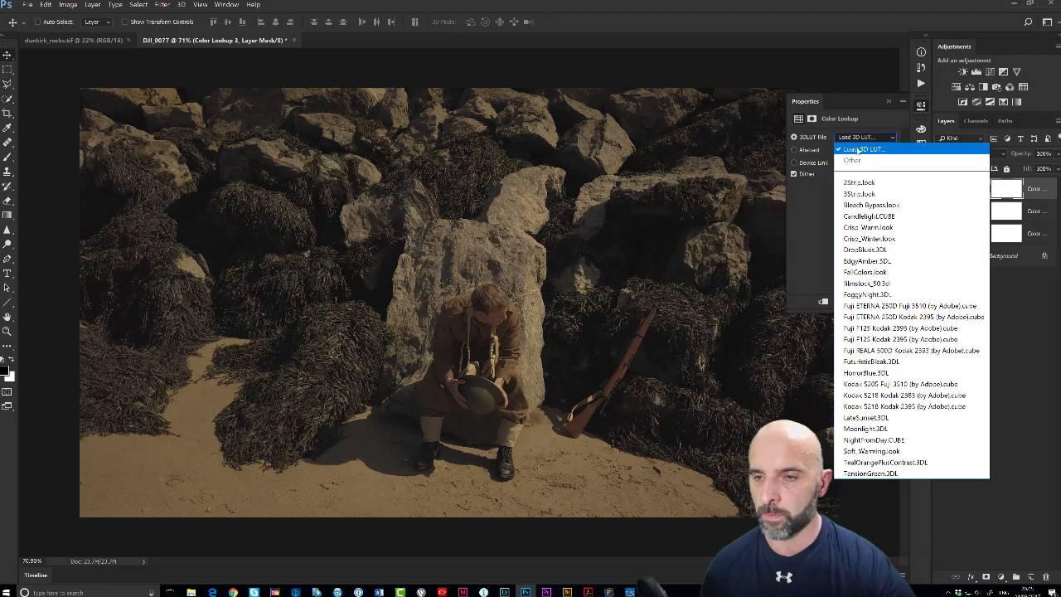
left_click(857, 296)
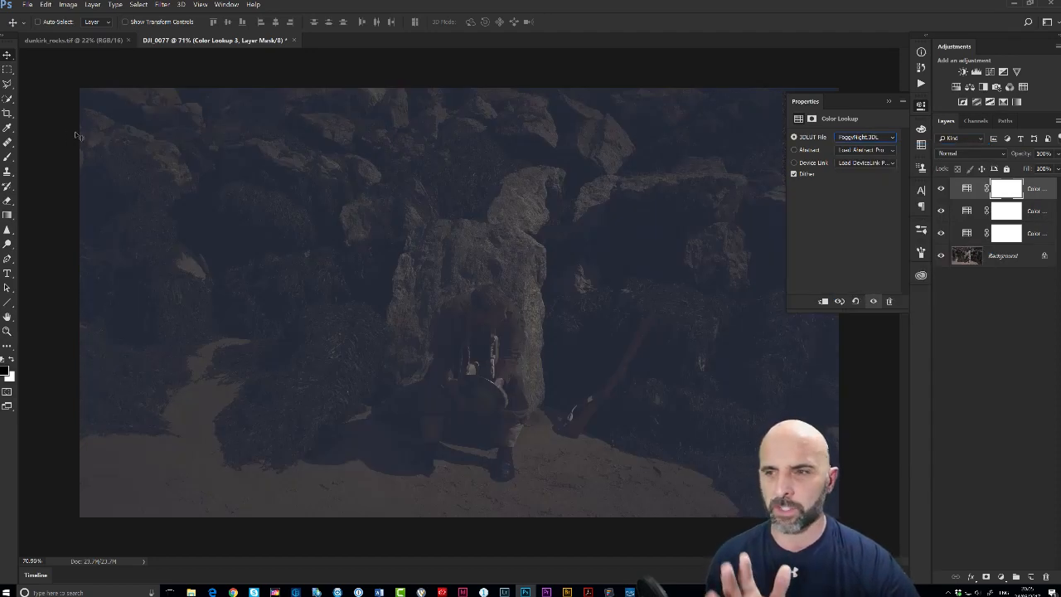
left_click(8, 70)
left_click(7, 55)
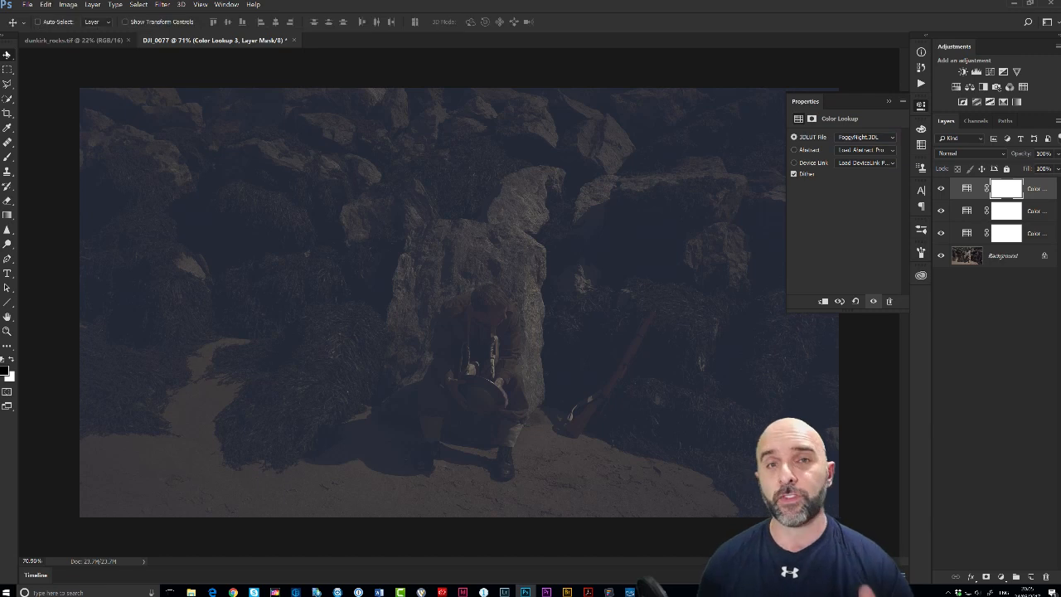
key("2")
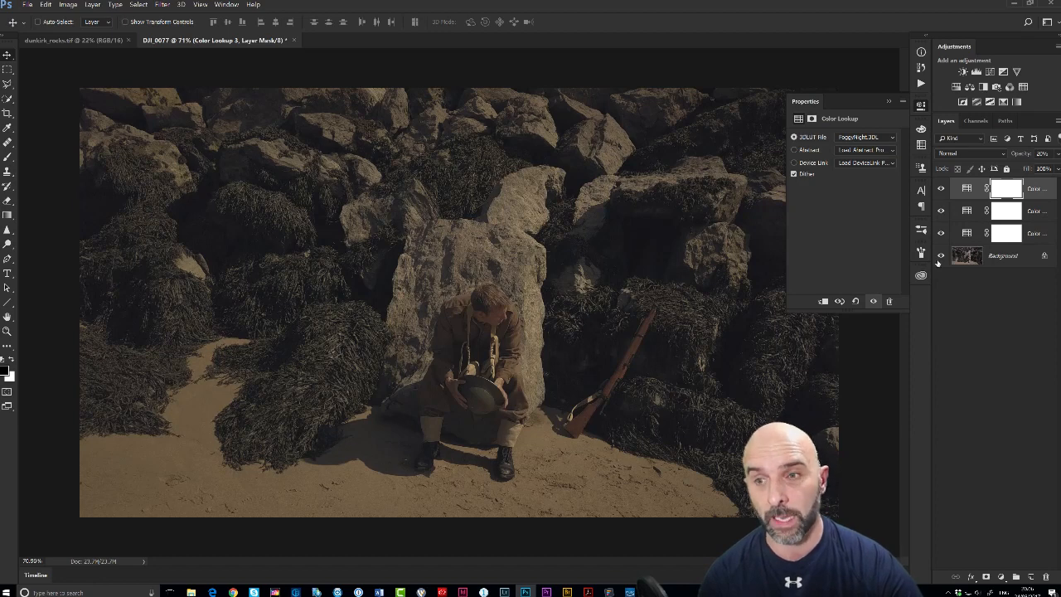
left_click(938, 263, "alt")
left_click(938, 262, "alt")
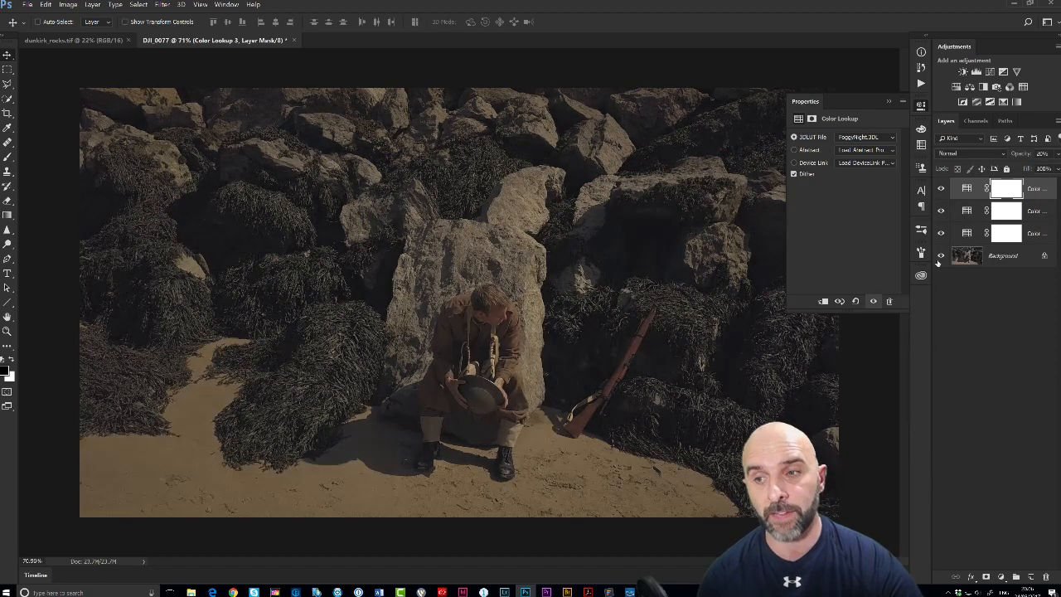
left_click(938, 263, "alt")
left_click(938, 263, "alt")
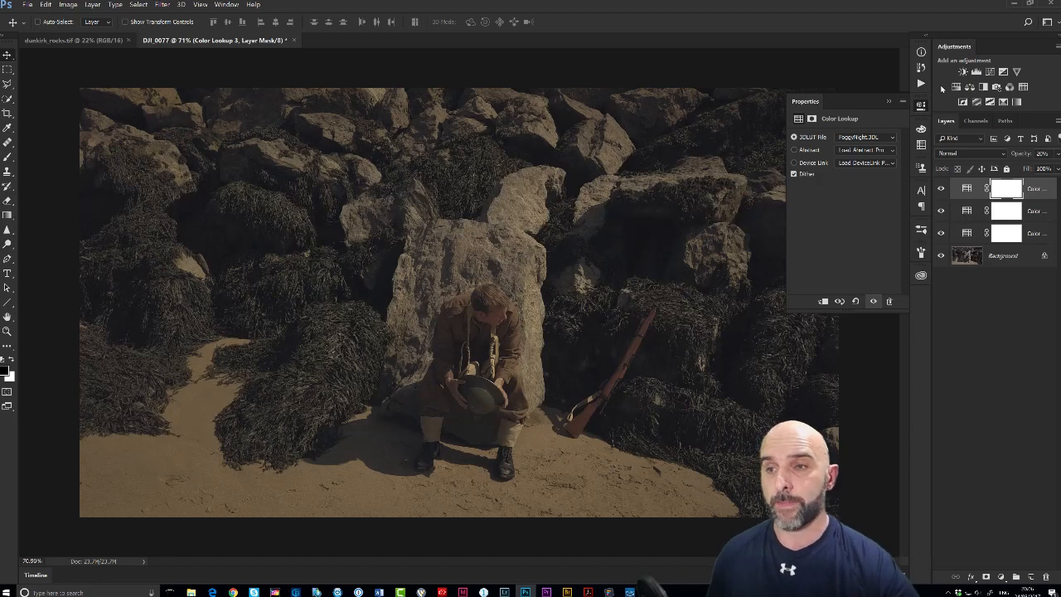
Step: Add a Curves adjustment with a gentle S-curve for contrast and set its blend mode to Luminosity
left_click(990, 73)
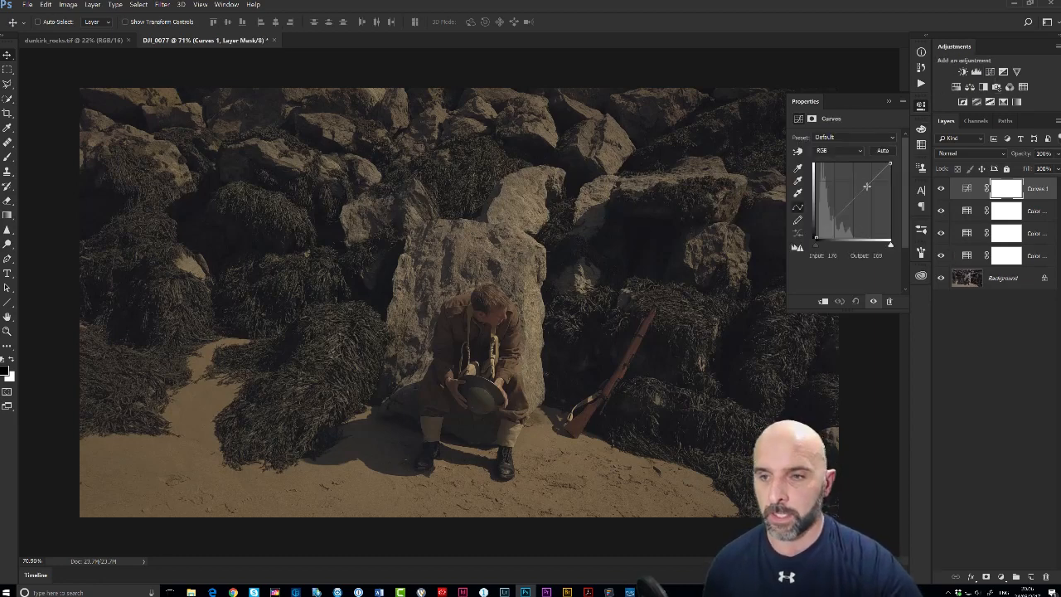
left_click_drag(865, 184, 845, 211)
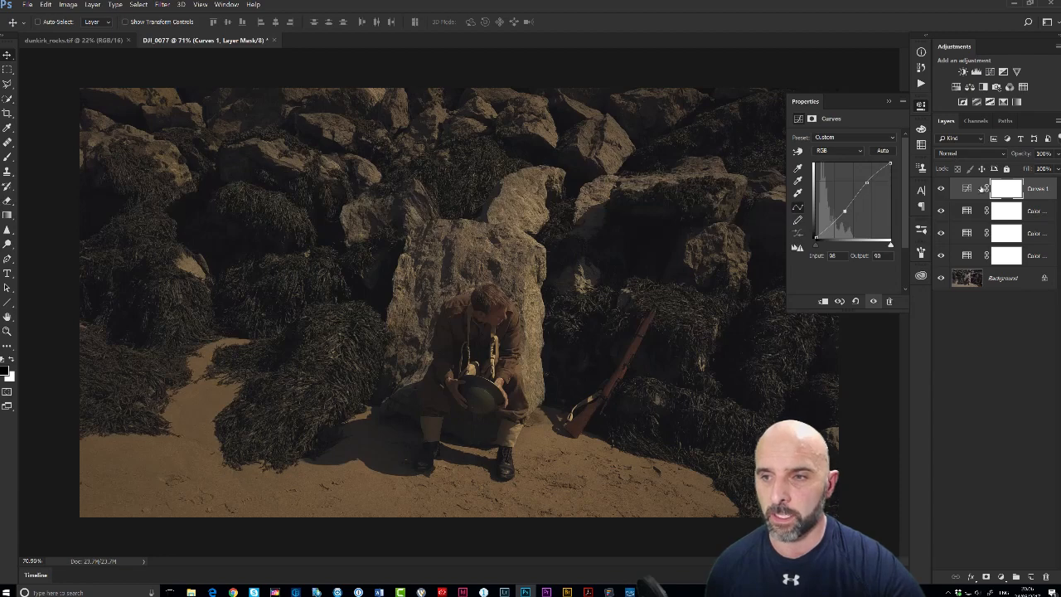
left_click(955, 154)
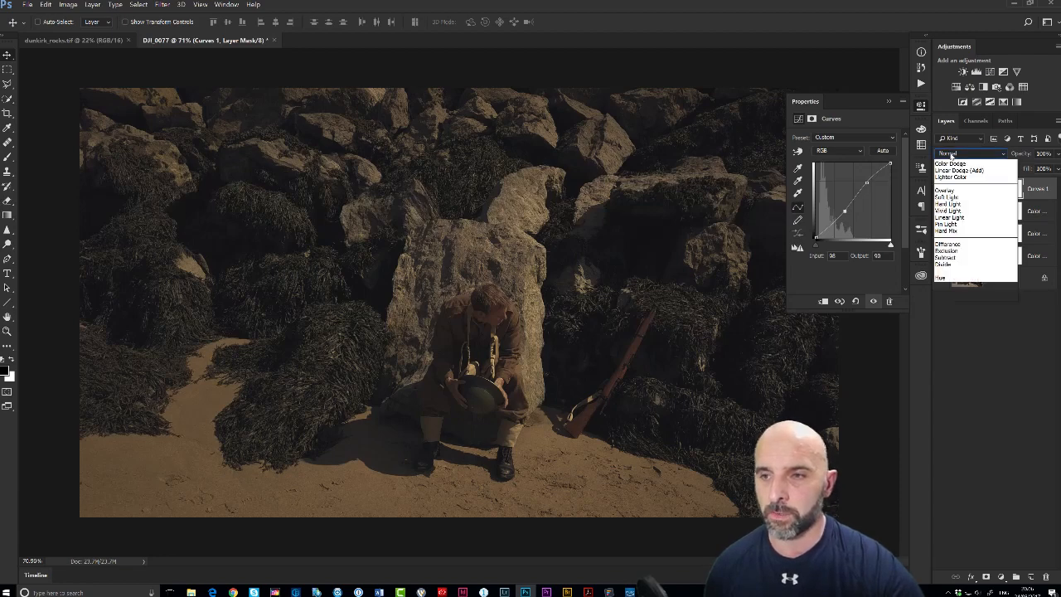
left_click(946, 371)
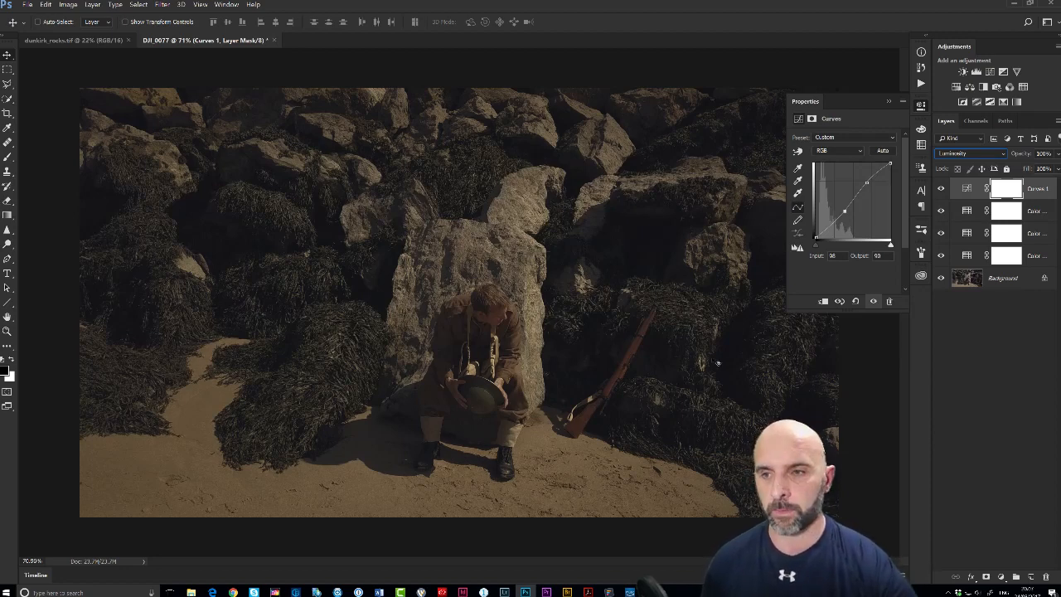
left_click(991, 292)
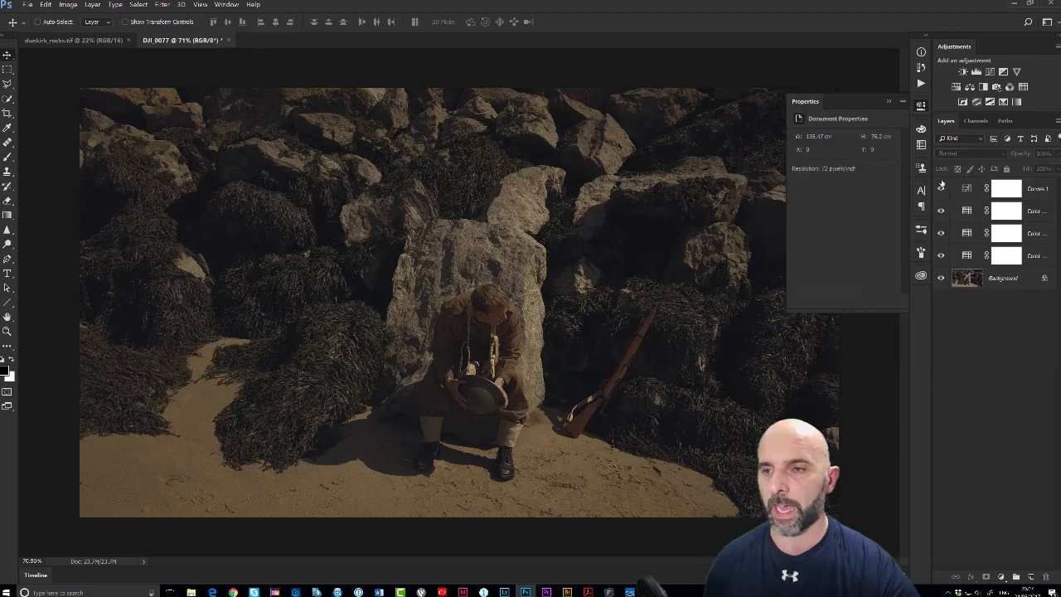
left_click(966, 188)
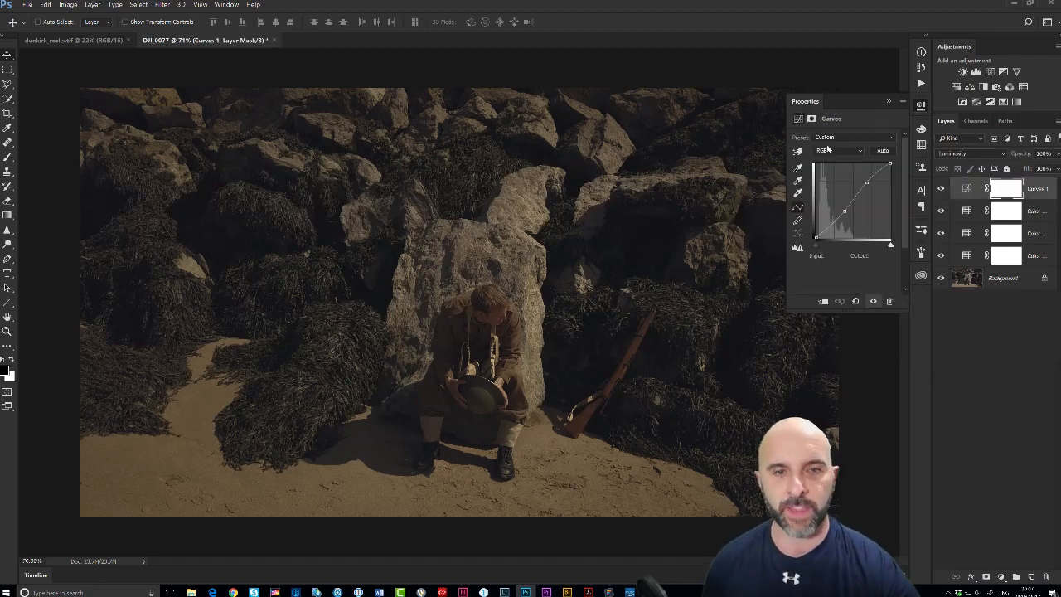
Step: Export the grade as color lookup tables with the description WW2, High quality with 64 grid points, in CUBE format
left_click(28, 4)
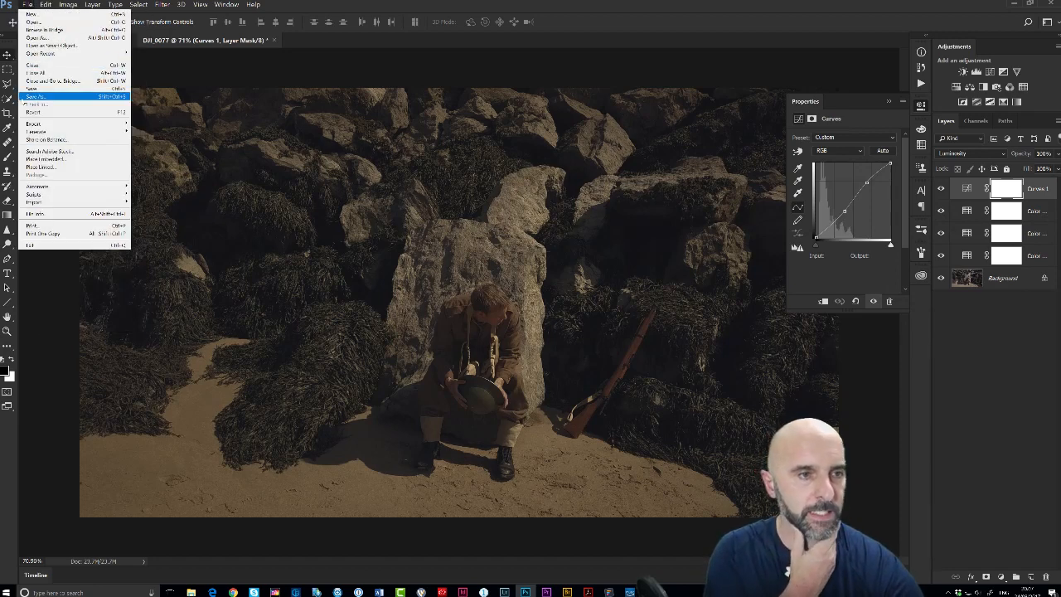
mouse_move(50, 123)
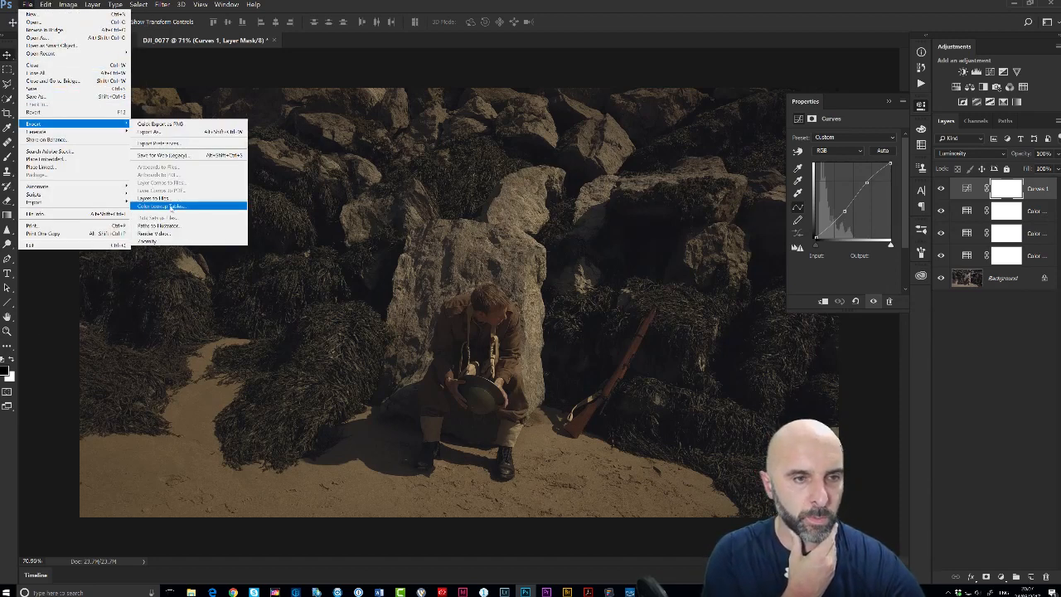
left_click(177, 207)
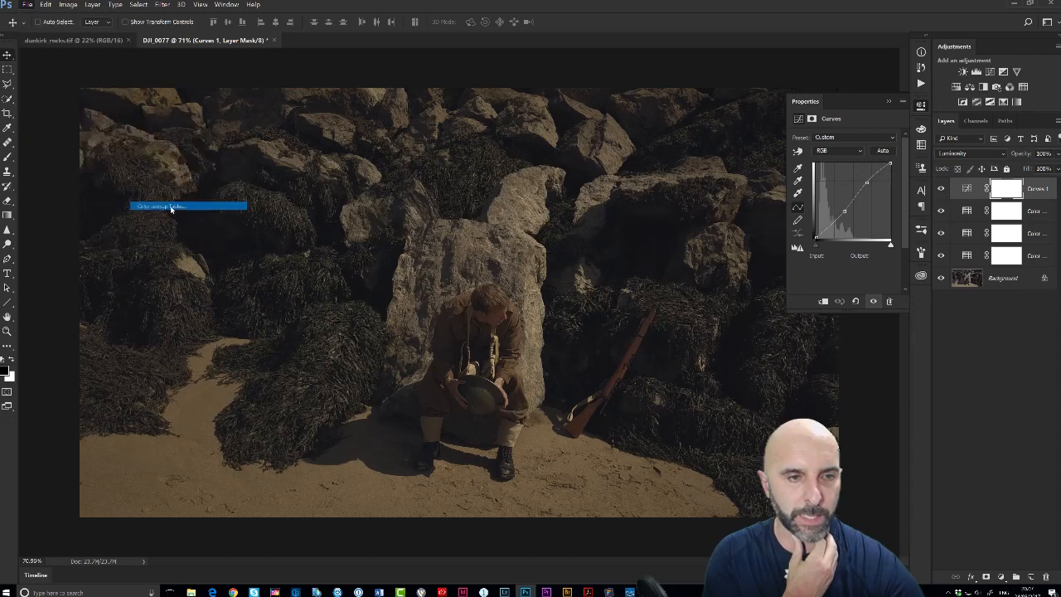
left_click_drag(474, 199, 438, 204)
type("WW2")
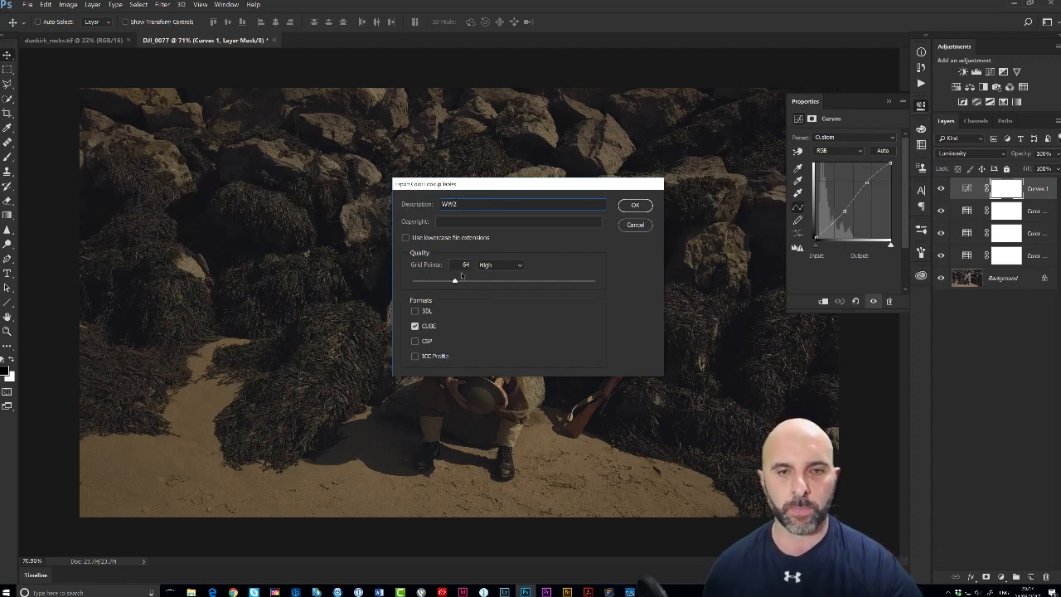
left_click(513, 265)
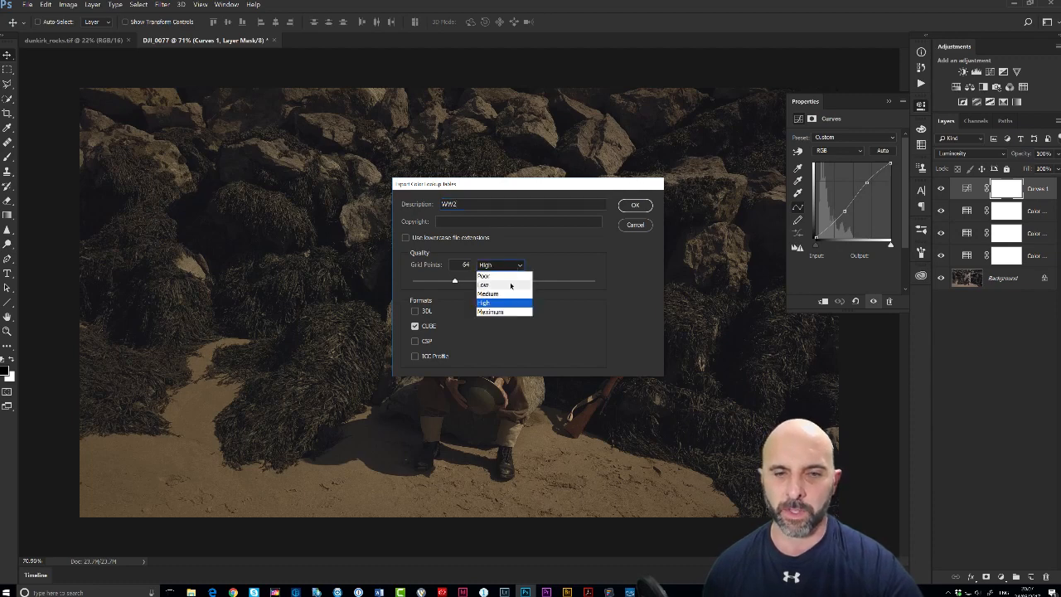
left_click(489, 303)
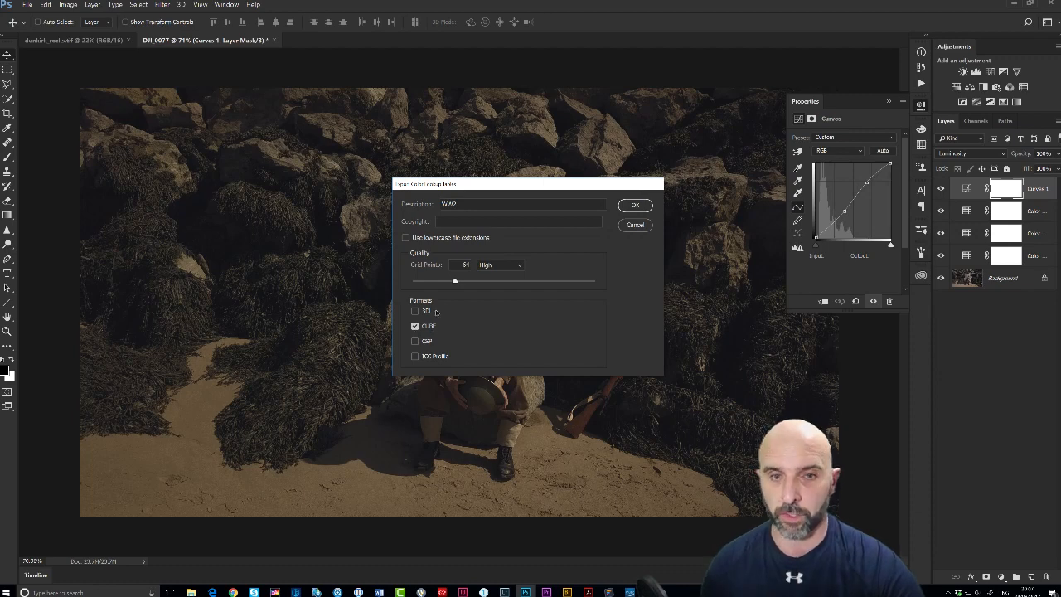
left_click(628, 205)
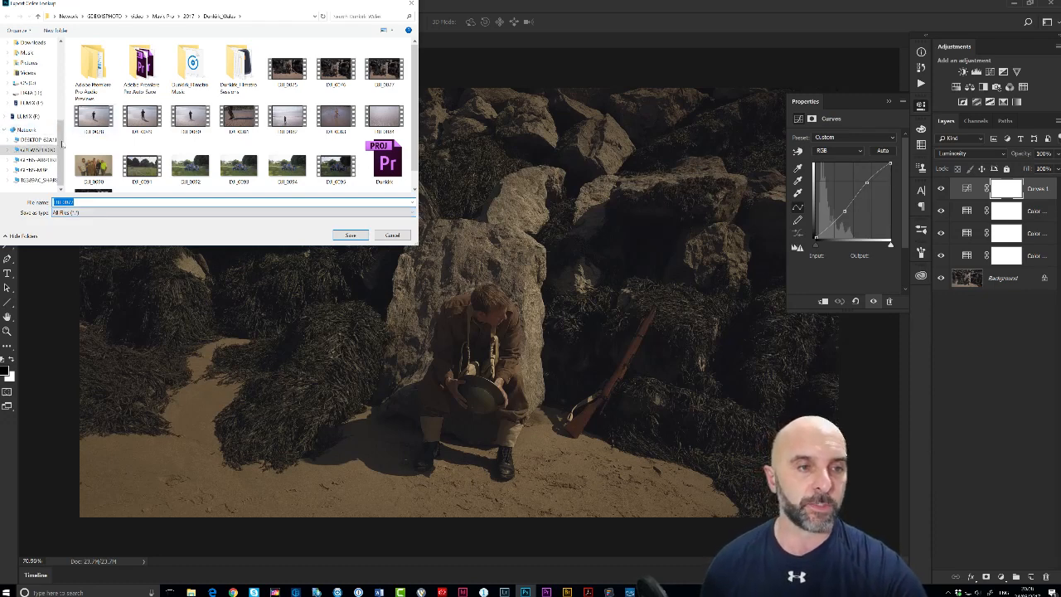
Step: Save the exported color lookup file on the Desktop under the name "sunset"
scroll(33, 124, "up", 5)
left_click(29, 60)
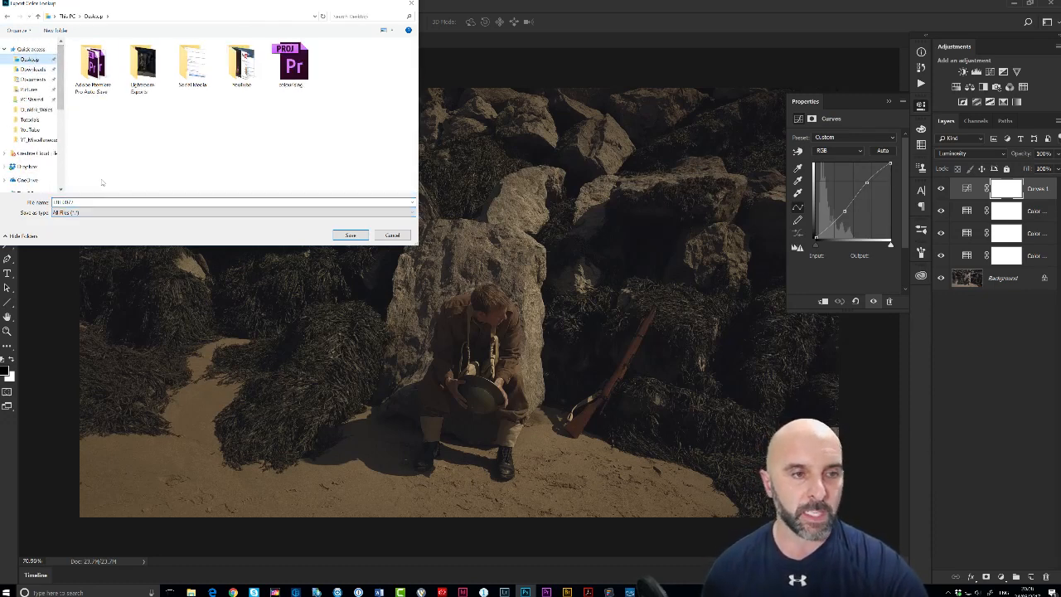
left_click_drag(81, 203, 24, 204)
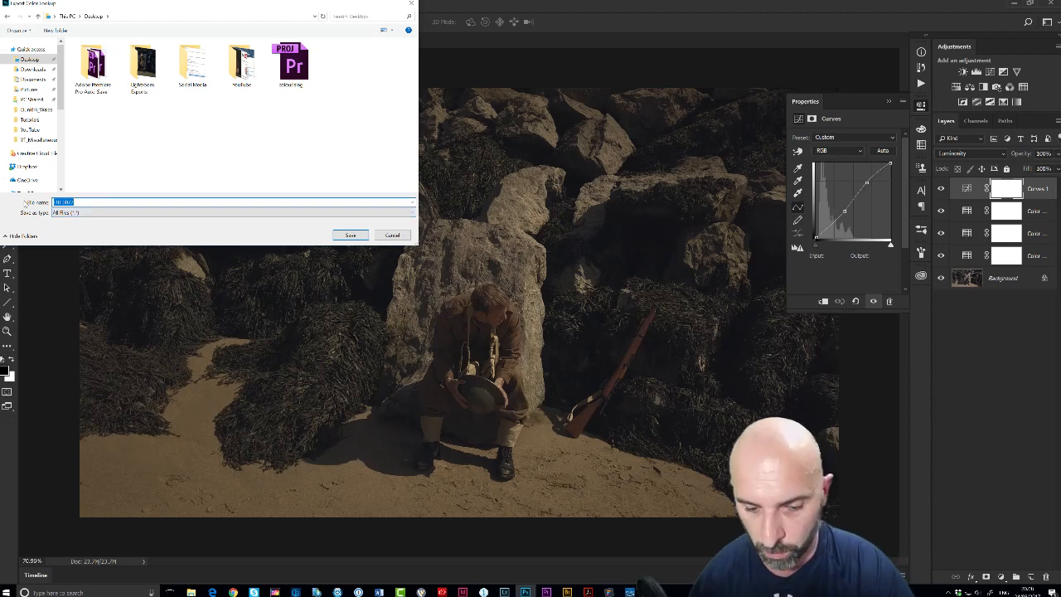
type("sunset")
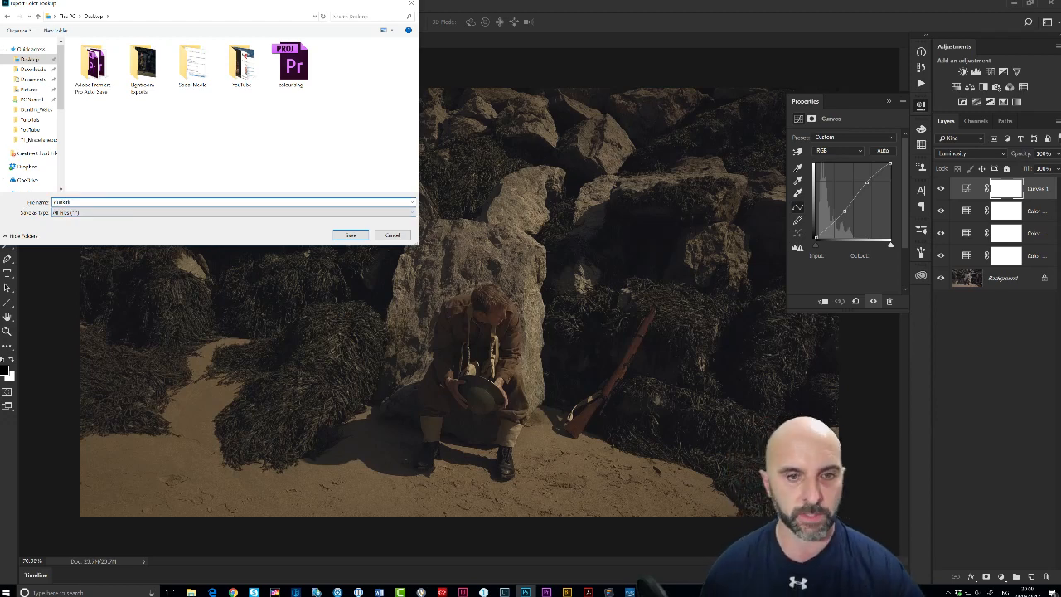
left_click(348, 235)
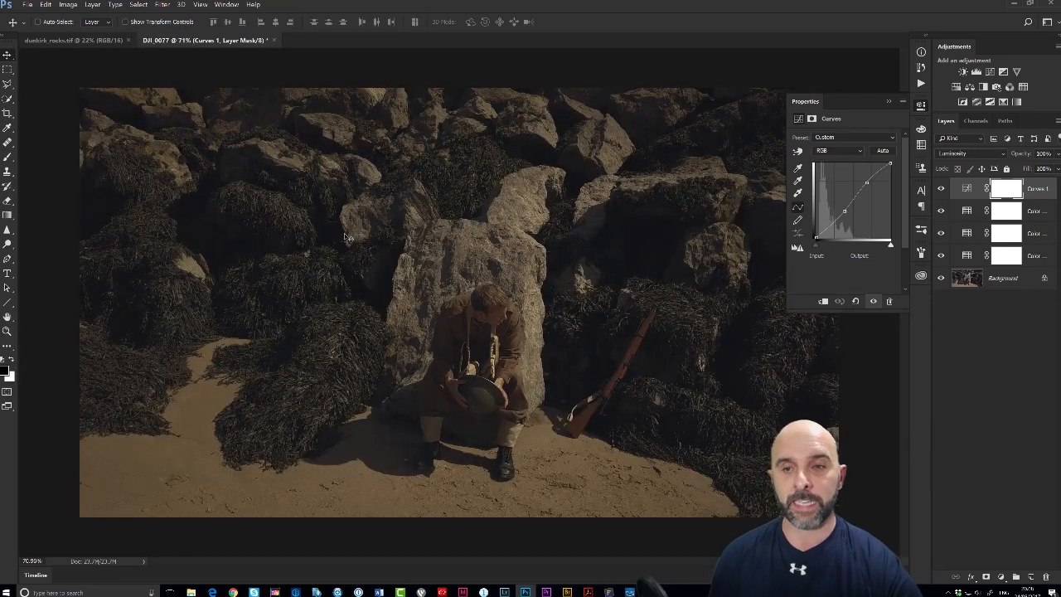
Step: Minimize Photoshop, check the exported lookup file on the desktop and switch to the open Premiere Pro project
left_click(1012, 4)
left_click(1014, 7)
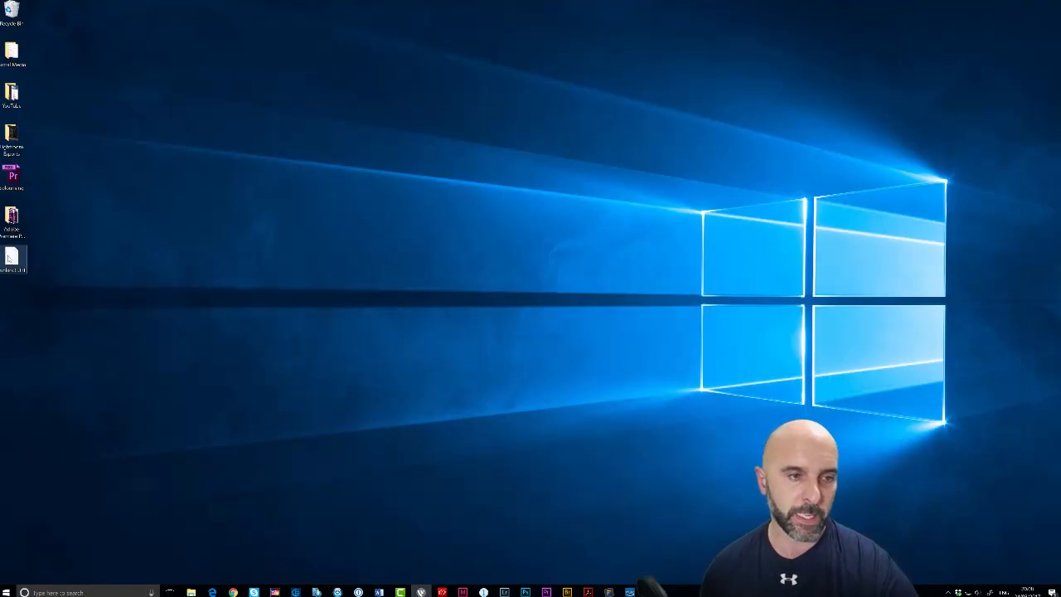
mouse_move(8, 259)
left_mouse_down()
mouse_move(15, 272)
mouse_move(12, 260)
left_mouse_up()
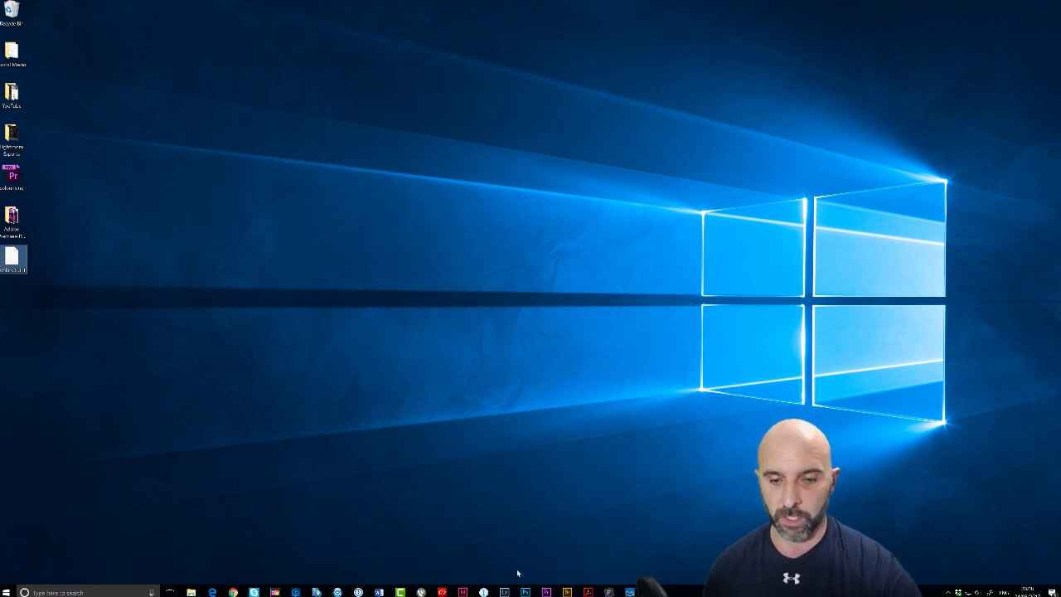
left_click(546, 592)
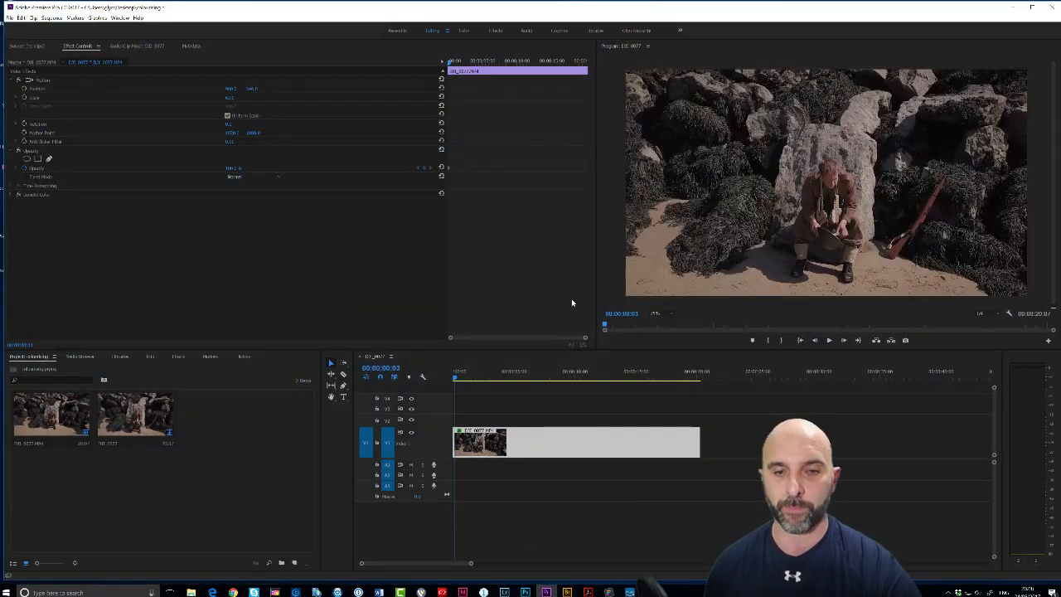
Step: Move the playhead to the start of the sequence and switch to the Color workspace
left_click(455, 378)
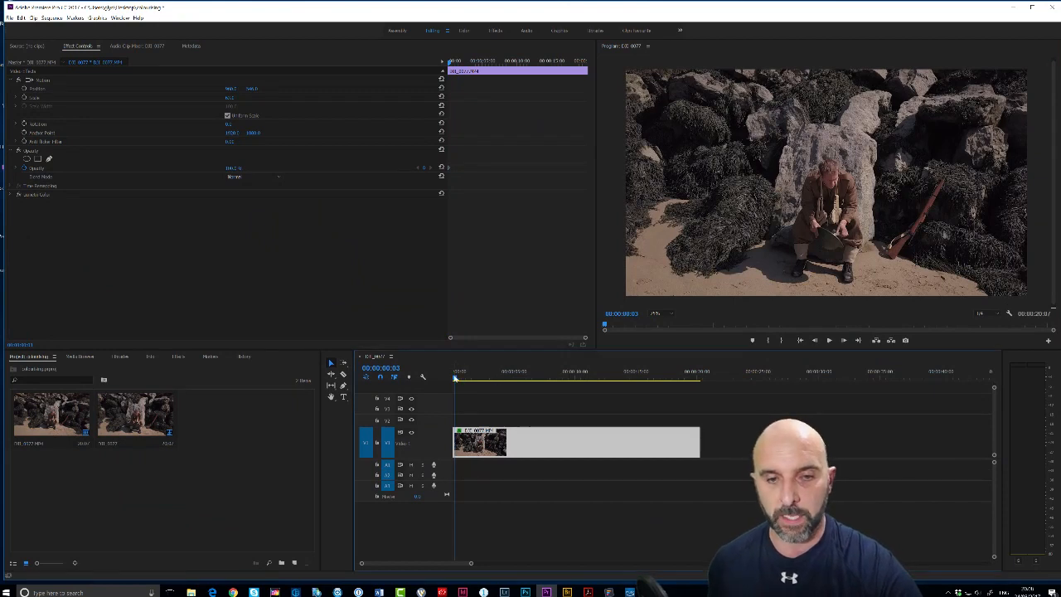
mouse_move(455, 378)
left_mouse_down()
mouse_move(495, 381)
mouse_move(452, 387)
left_mouse_up()
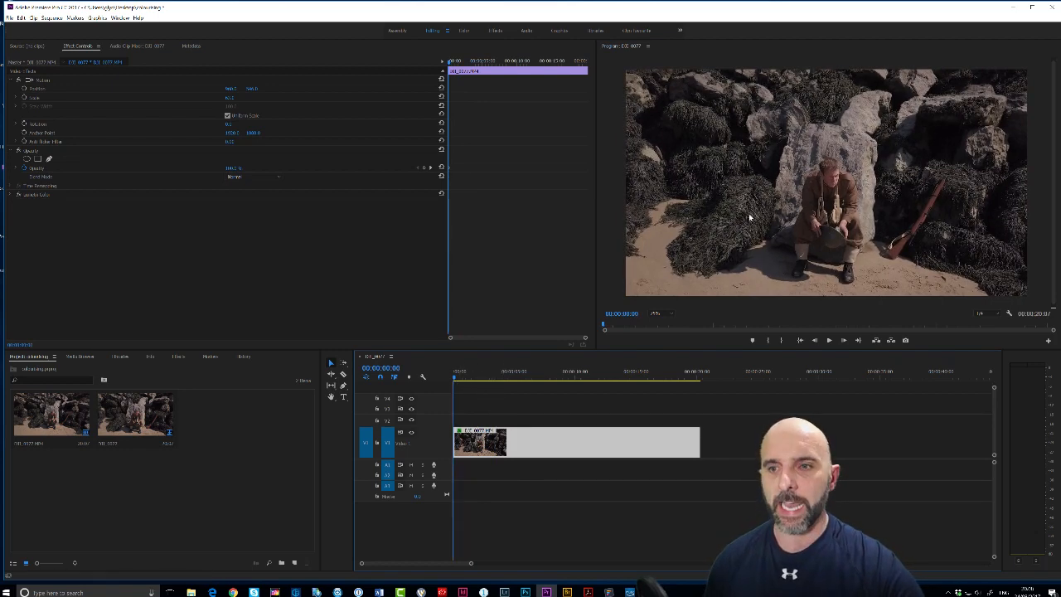
left_click_drag(454, 379, 453, 411)
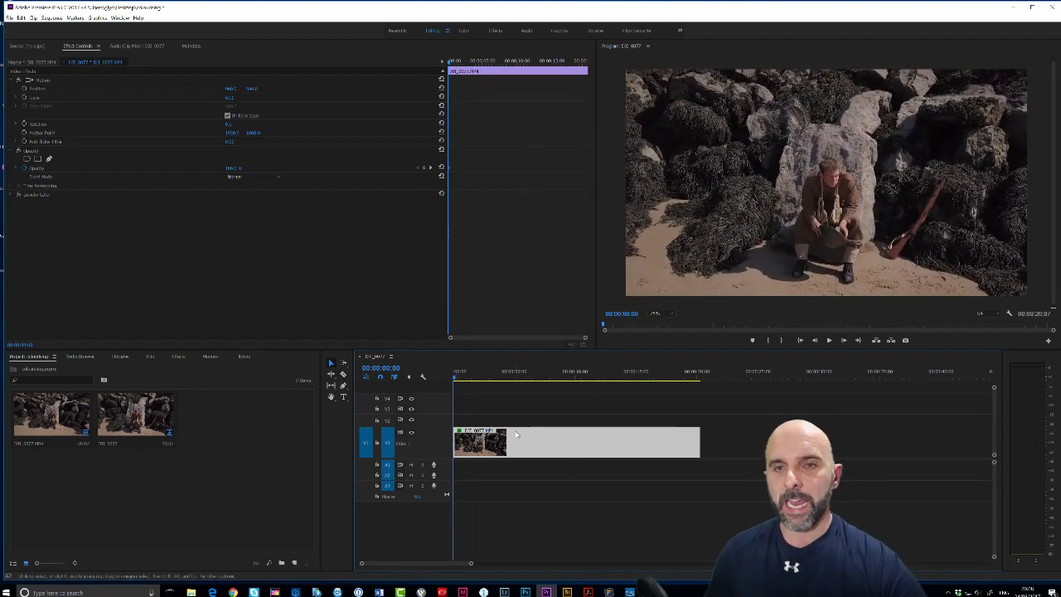
left_click(465, 31)
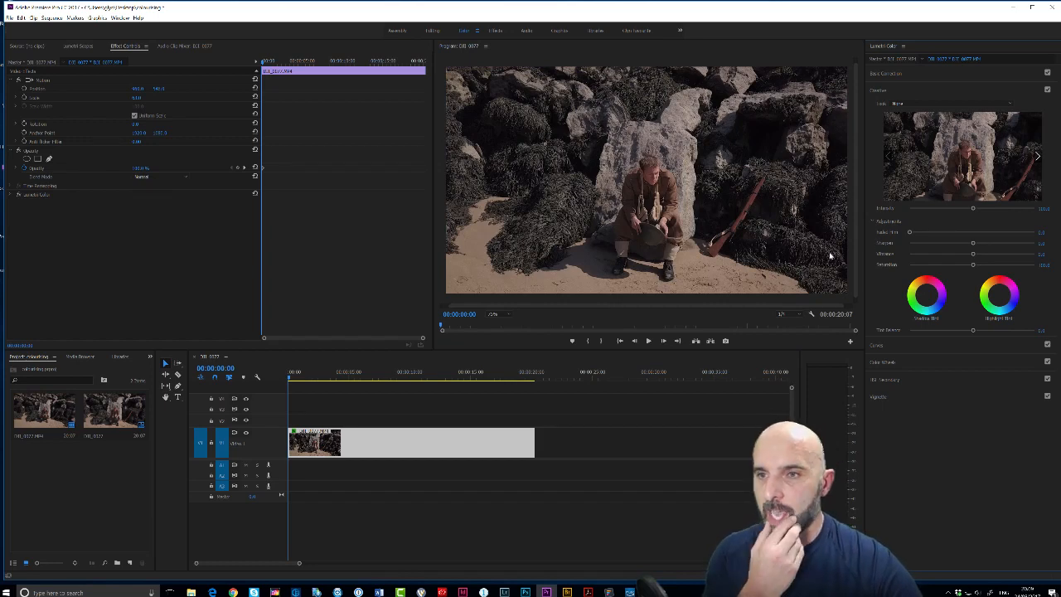
Step: Load the dunkirk.CUBE file from the Desktop as the clip's creative look
left_click(904, 103)
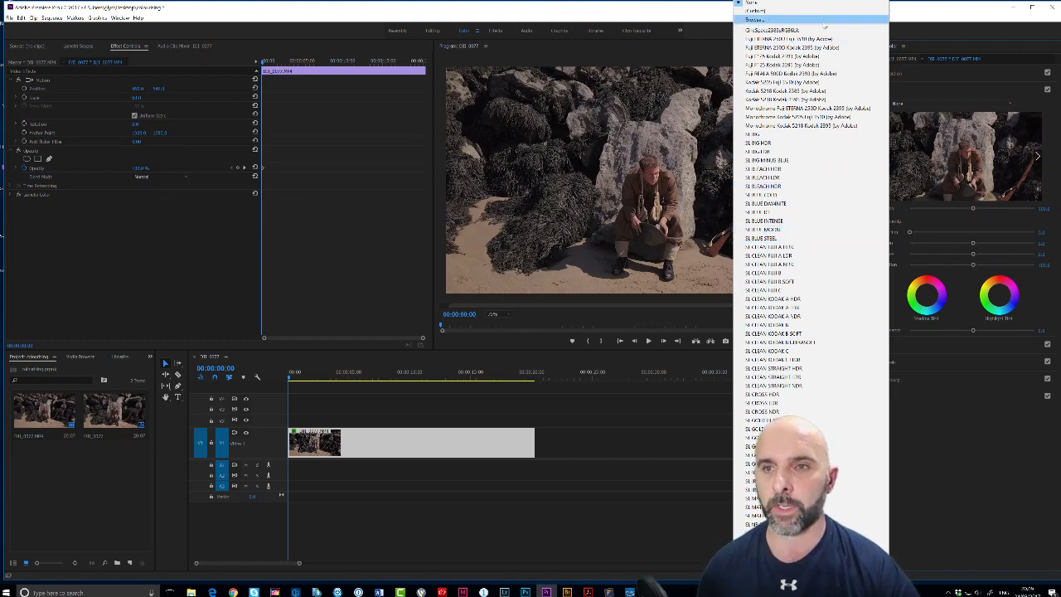
left_click(754, 19)
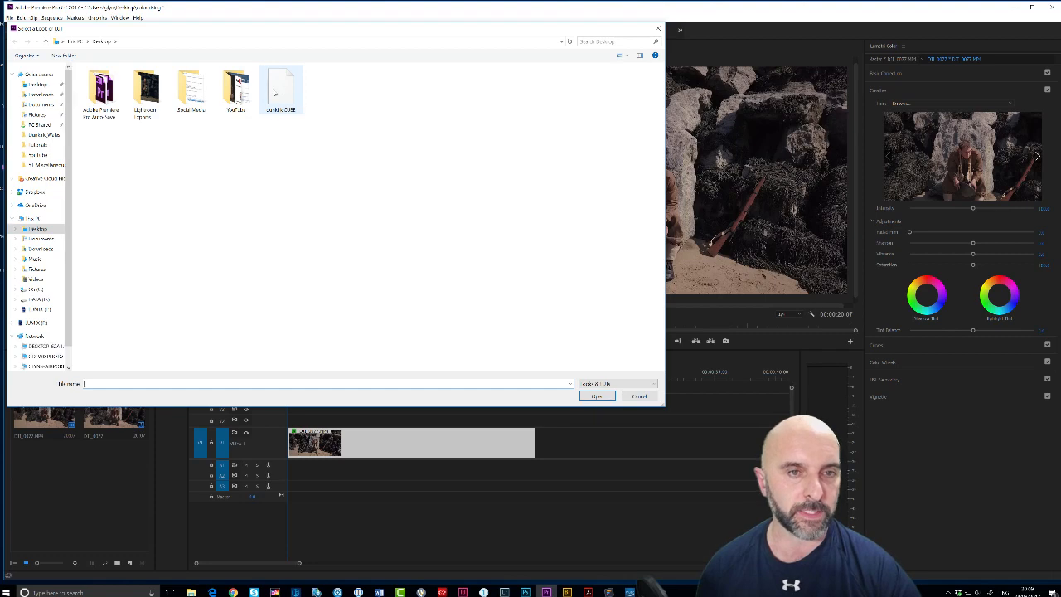
left_click(280, 91)
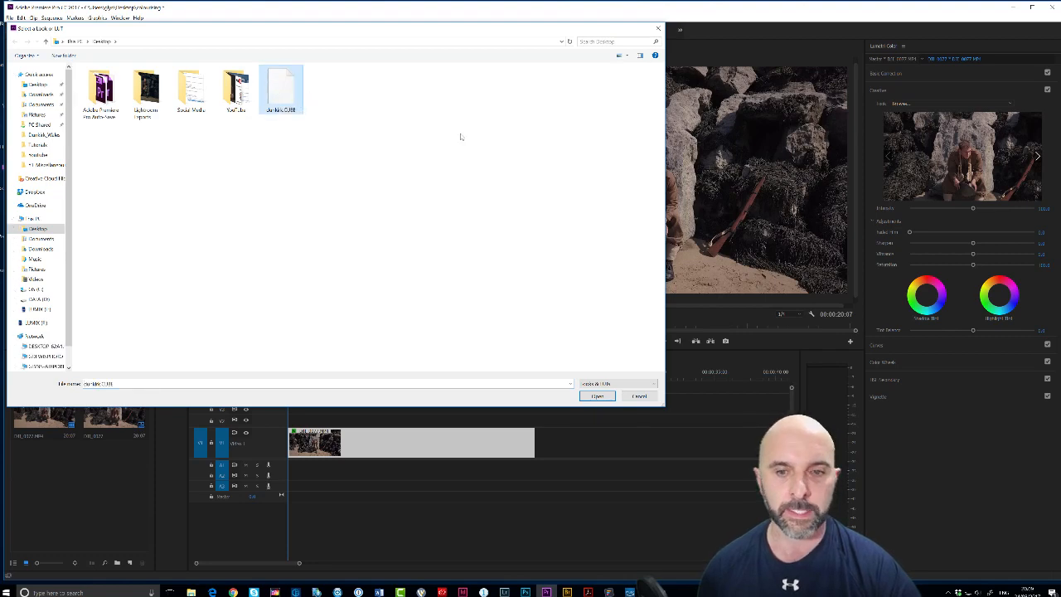
left_click(597, 395)
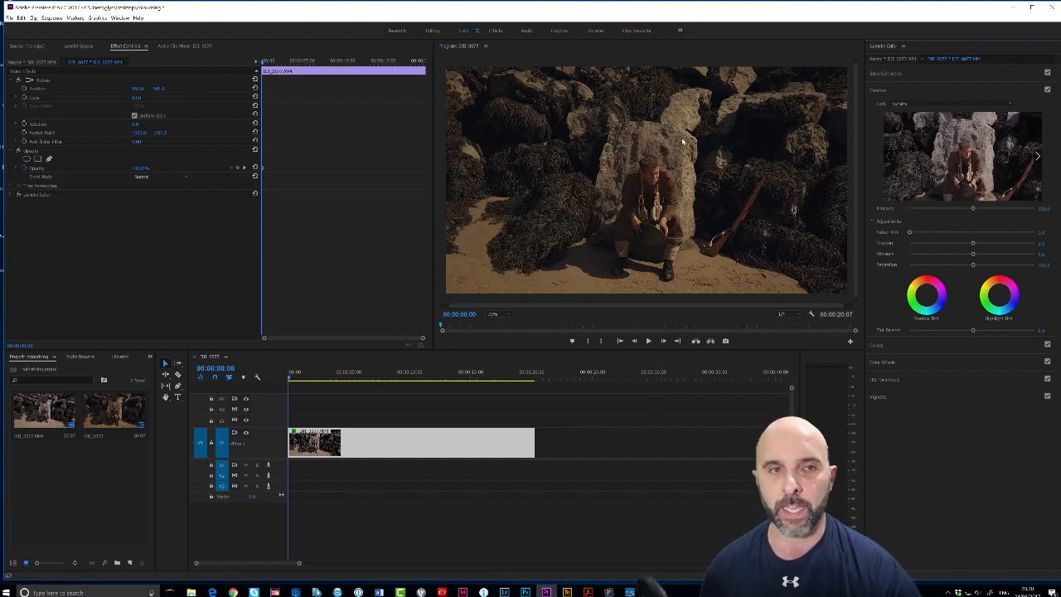
Step: Undo and redo the applied look to compare the clip without and with the grade
left_click(21, 17)
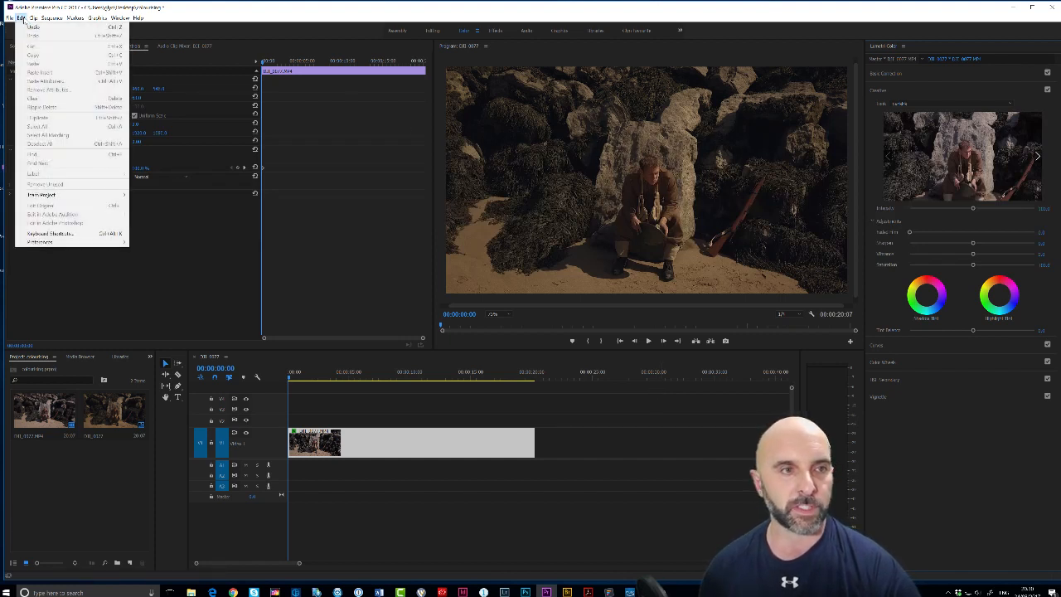
left_click(36, 29)
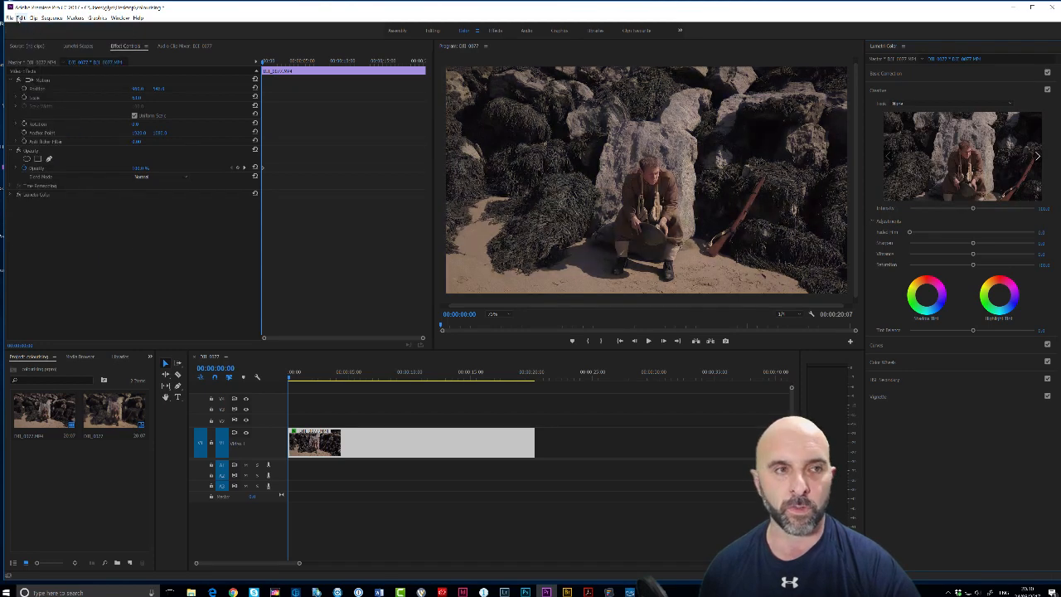
left_click(21, 18)
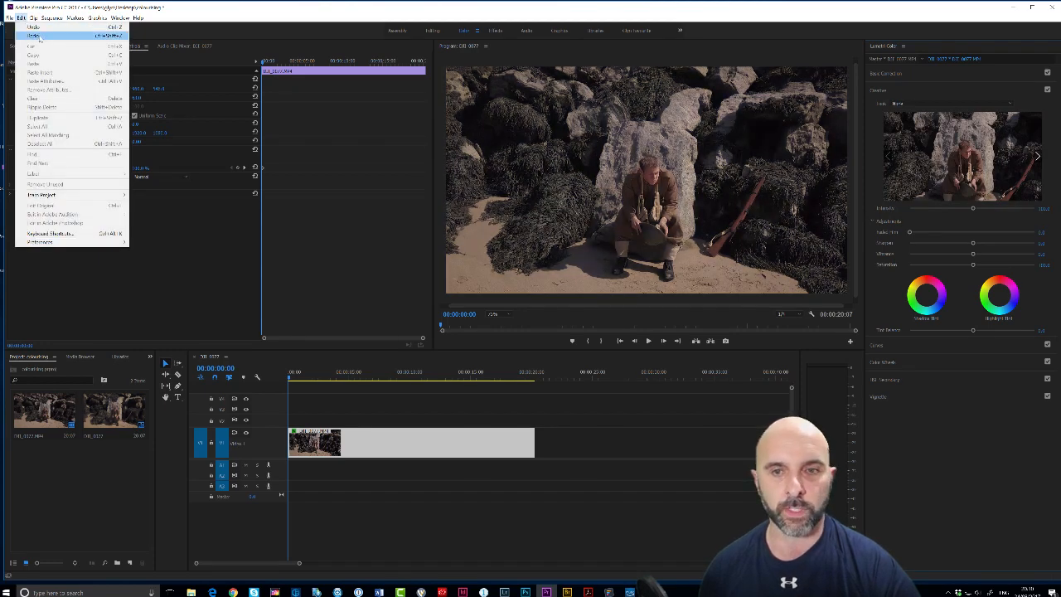
left_click(37, 35)
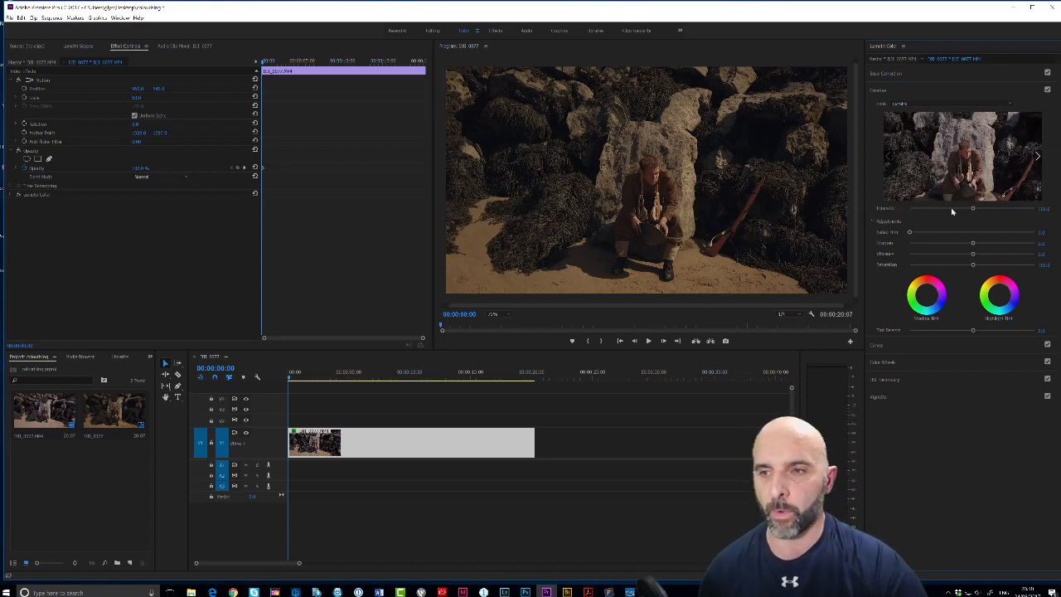
Step: Try adjusting the look's intensity, undo the last change and reset the clip's Lumetri Color effect
mouse_move(973, 208)
left_mouse_down()
mouse_move(928, 208)
mouse_move(1028, 208)
mouse_move(975, 207)
left_mouse_up()
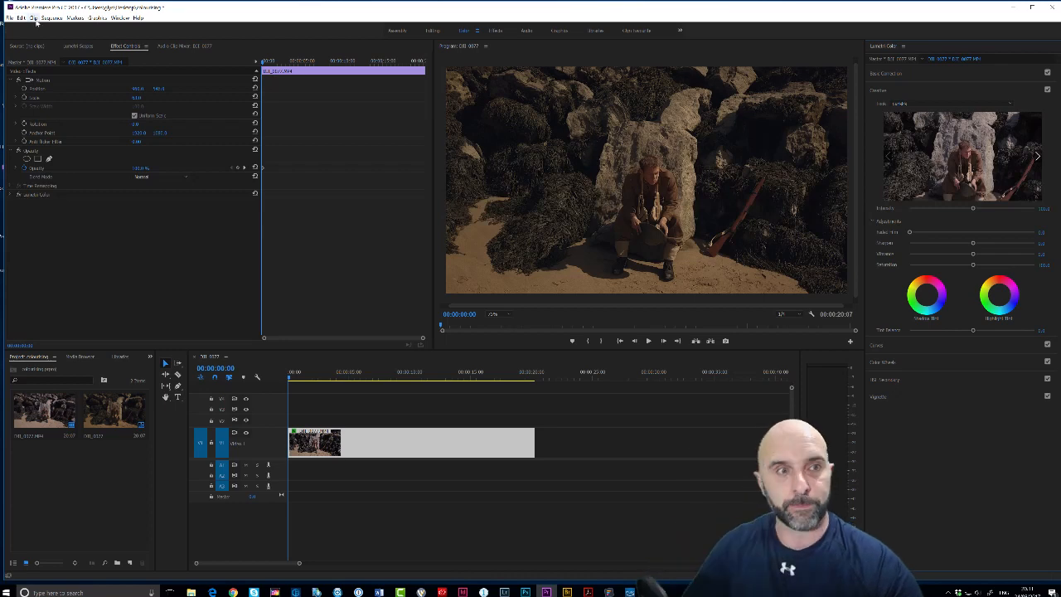
left_click(21, 17)
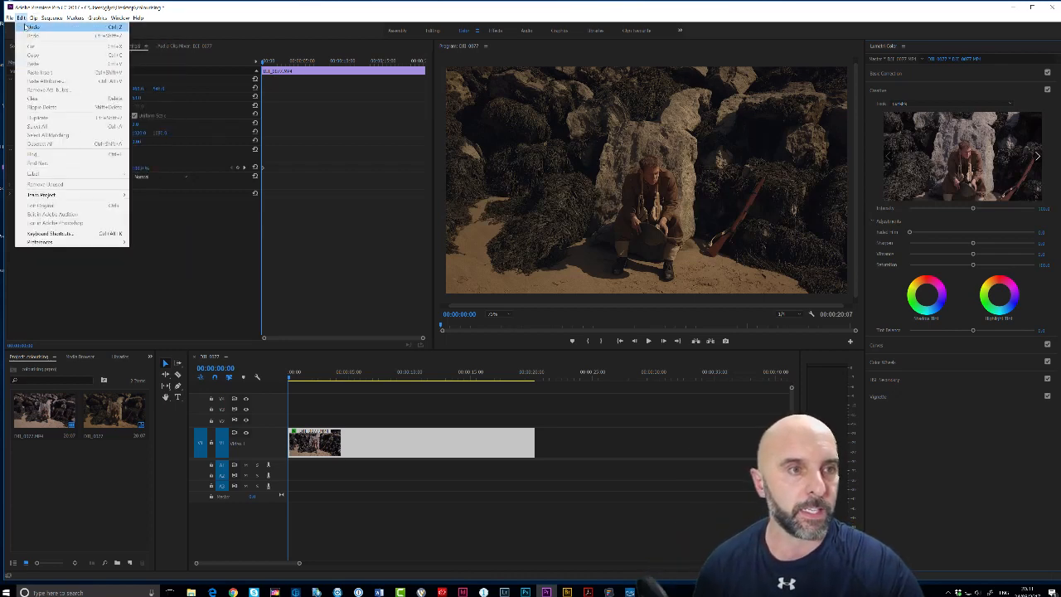
left_click(30, 28)
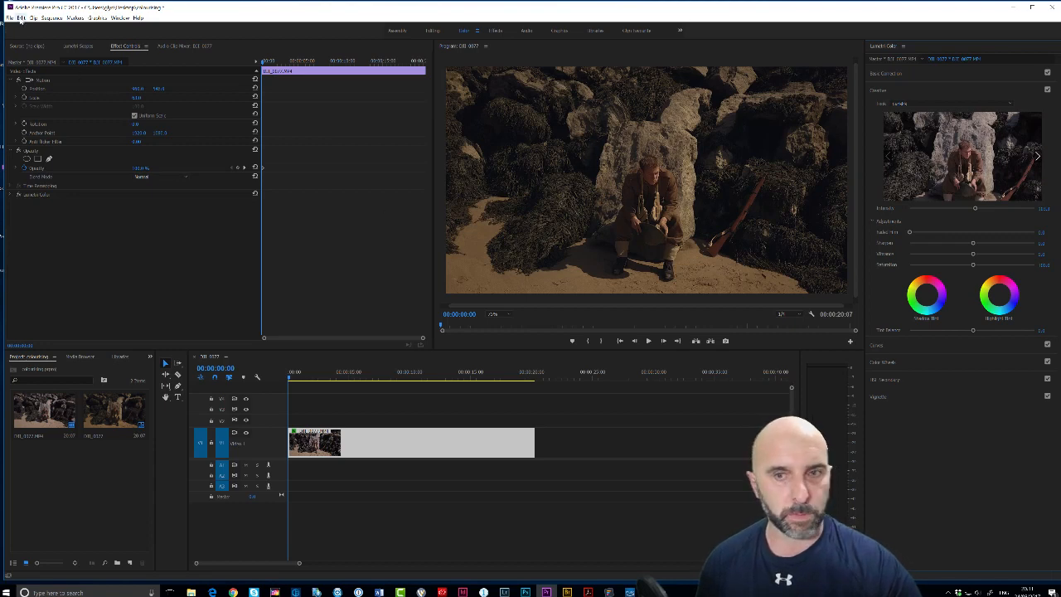
left_click(254, 193)
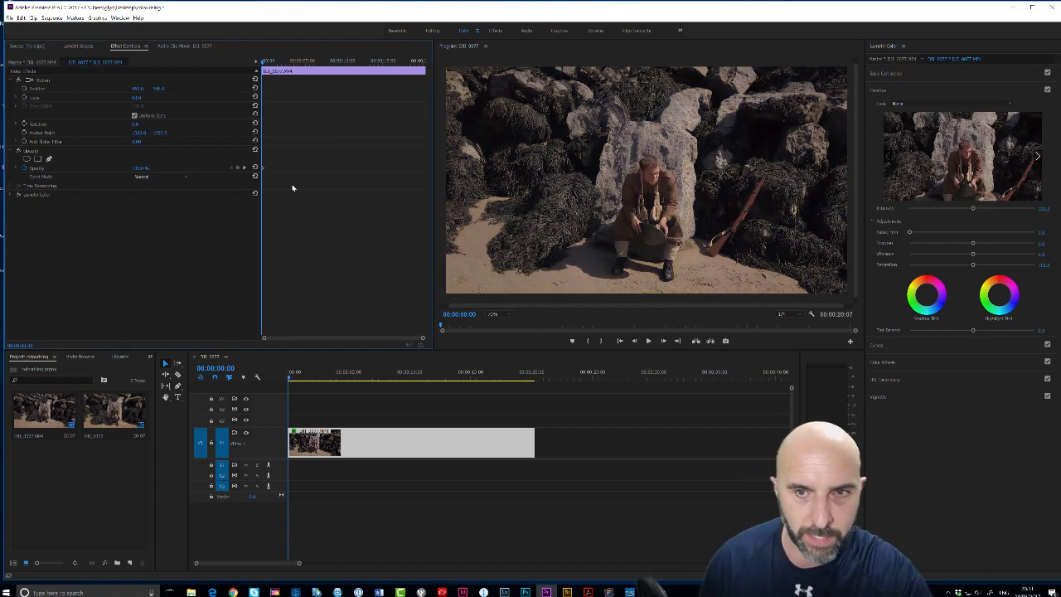
Step: Switch to Photoshop and delete the Curves layer and the three Color Lookup layers above the background
left_click(526, 591)
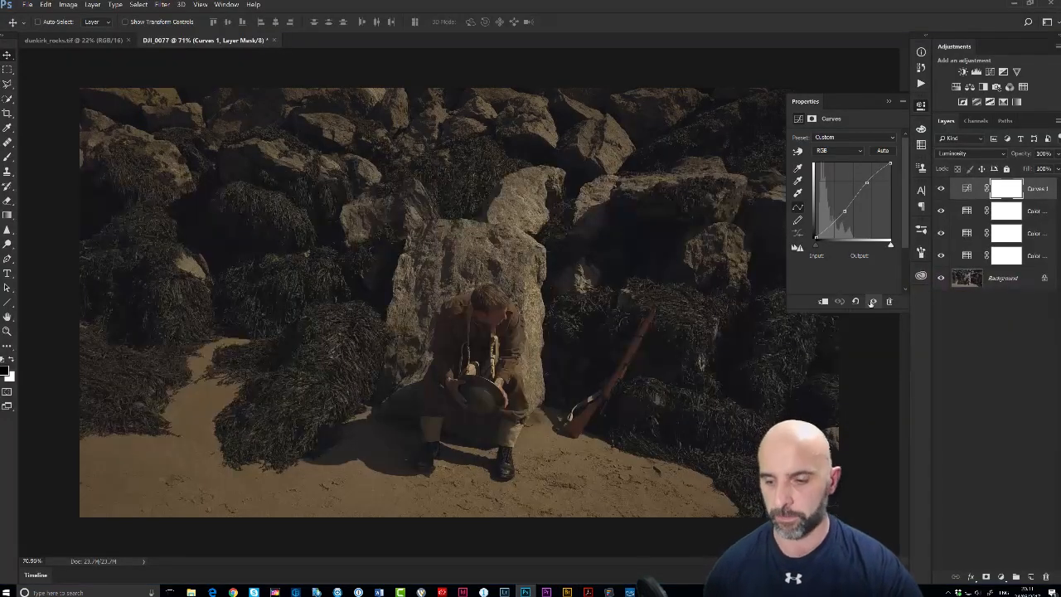
left_click(971, 255, "shift")
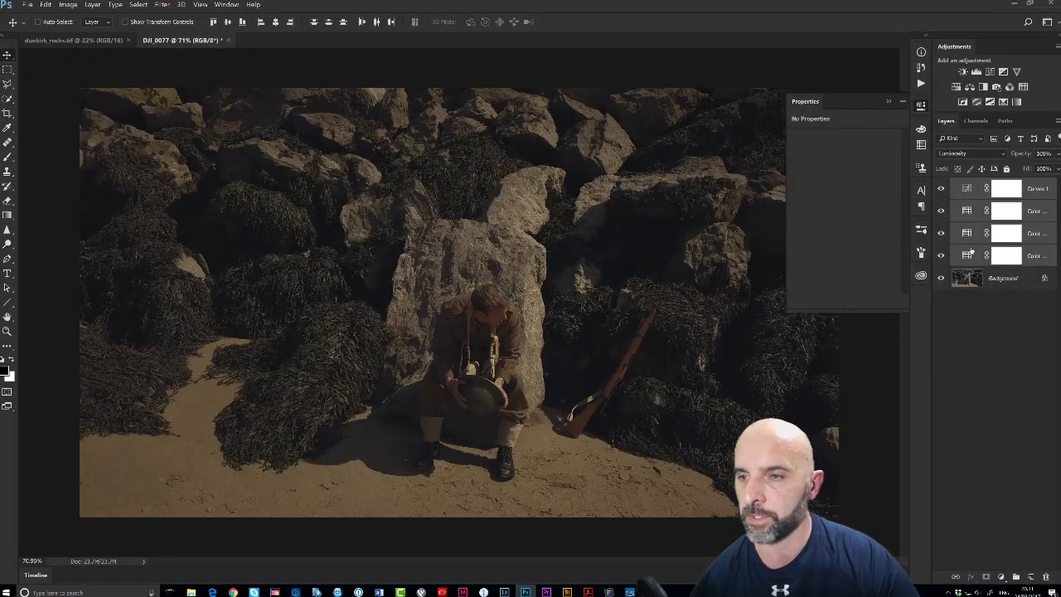
key("Delete")
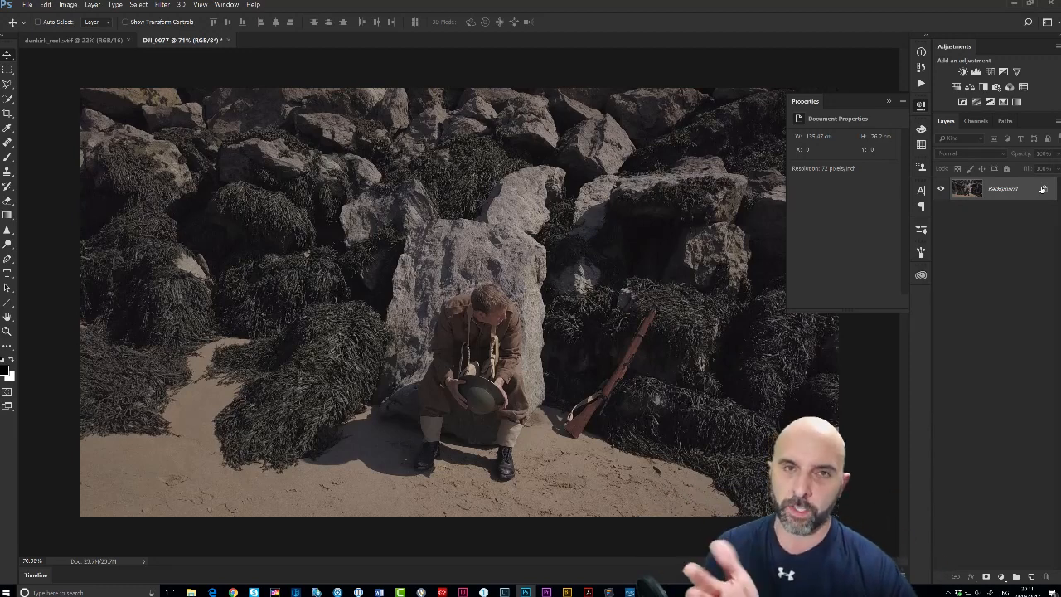
Step: Add a Color Lookup adjustment above the background using the TensionGreen.3DL 3D LUT
left_click(1024, 88)
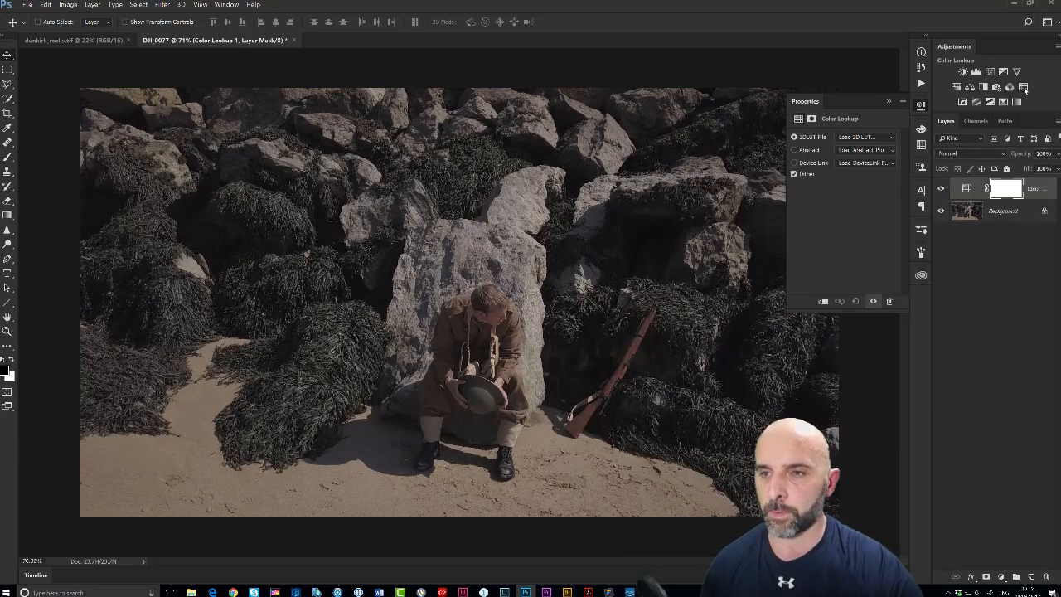
left_click(858, 138)
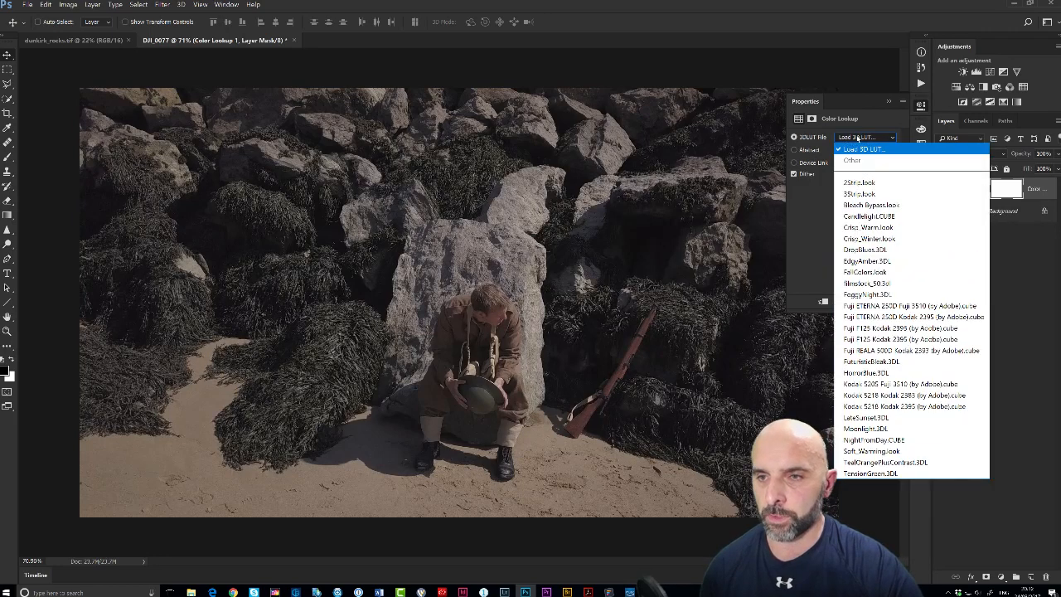
left_click(869, 473)
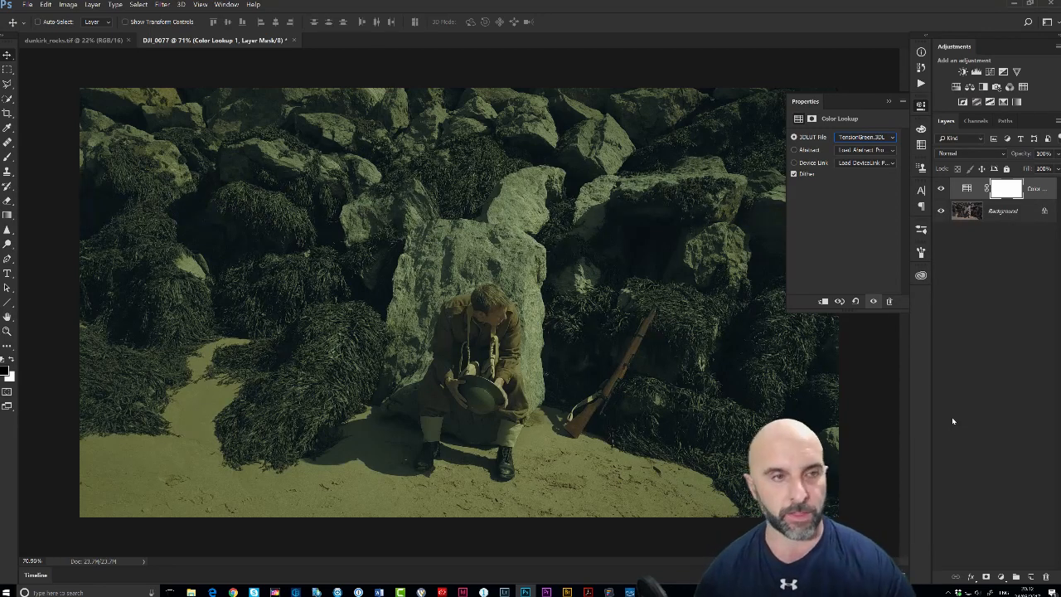
Step: Export the grade as a color lookup table with the description "Tension Green", keeping High quality, 64 grid points and CUBE format
left_click(27, 5)
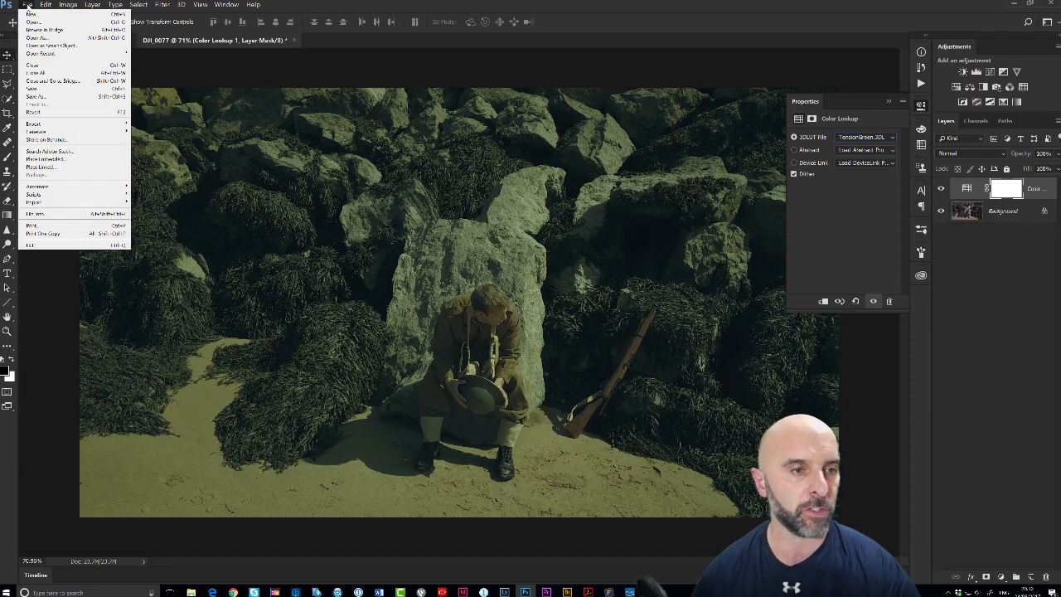
mouse_move(55, 125)
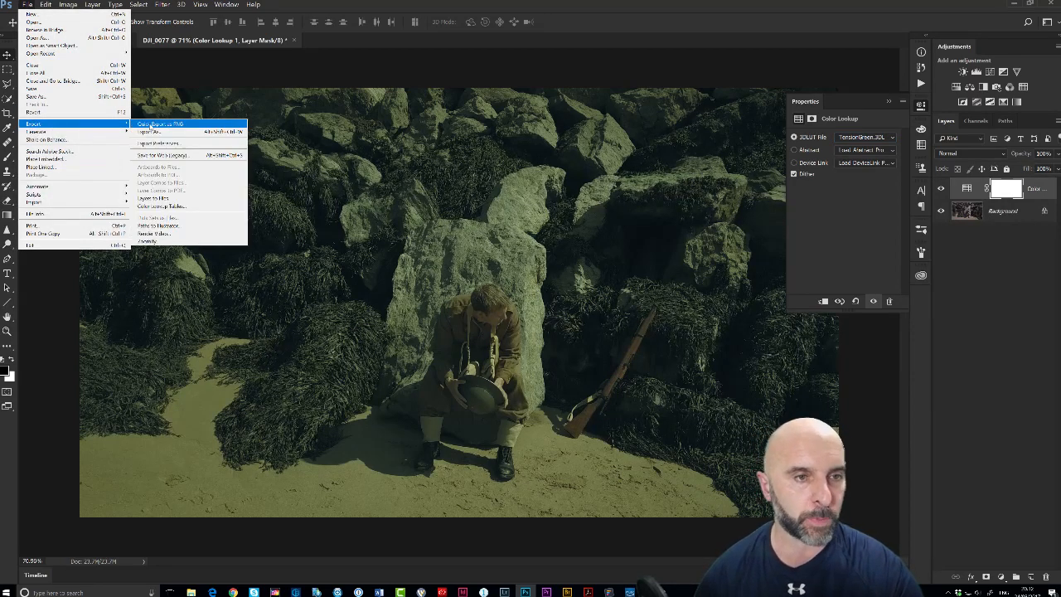
left_click(195, 207)
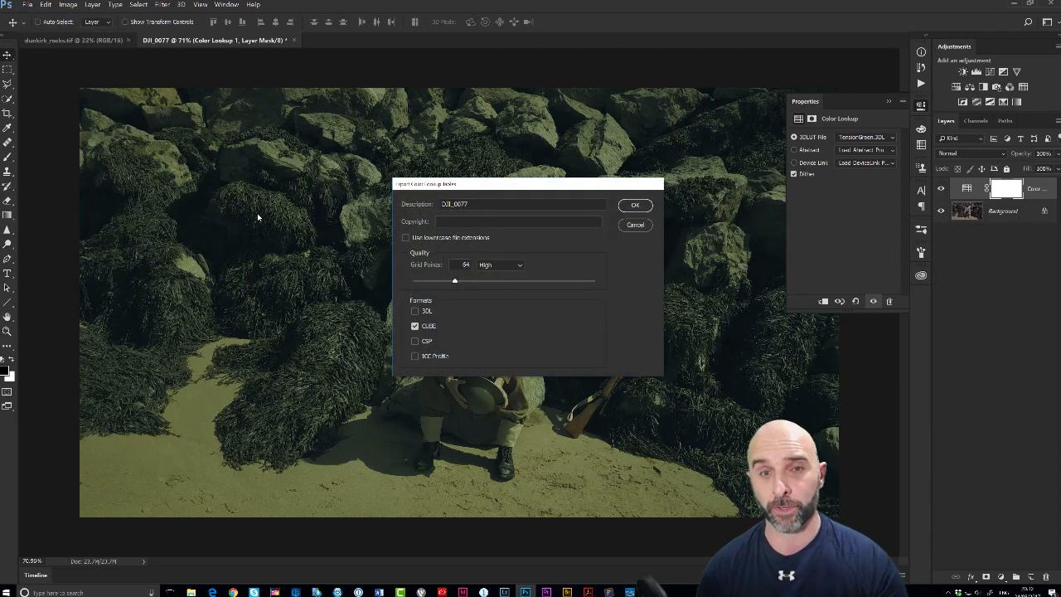
left_click_drag(484, 204, 431, 207)
type("Ten")
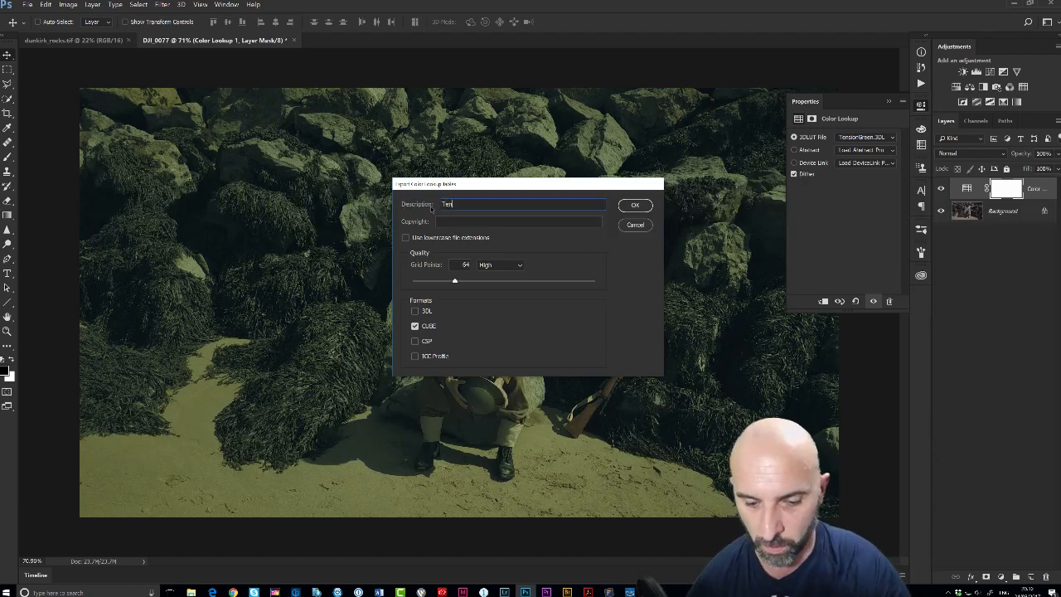
type("sion green")
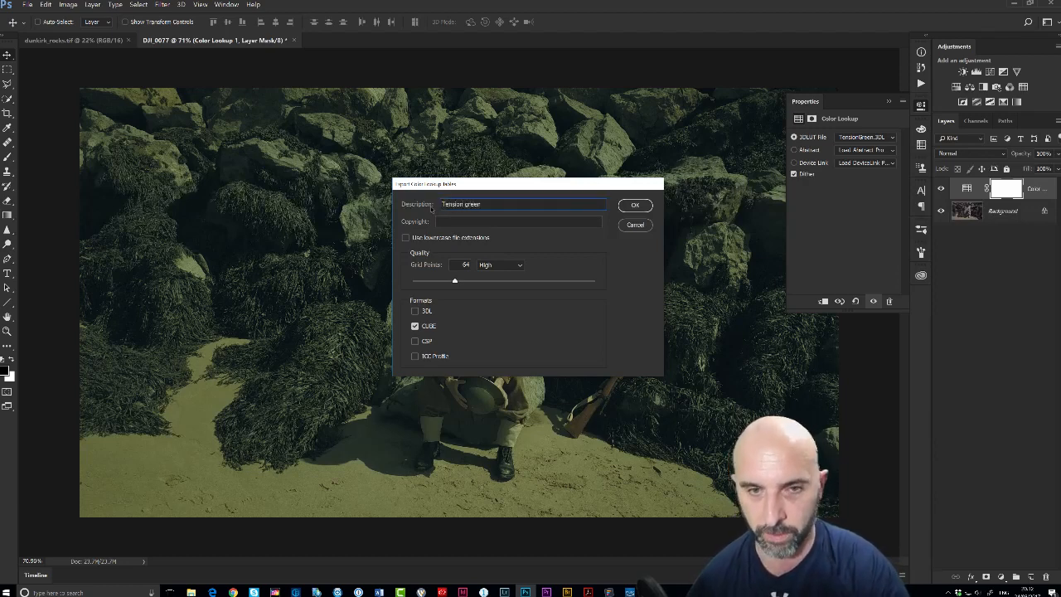
key("Left")
key("Left")
key("Left")
key("Left")
key("BackSpace")
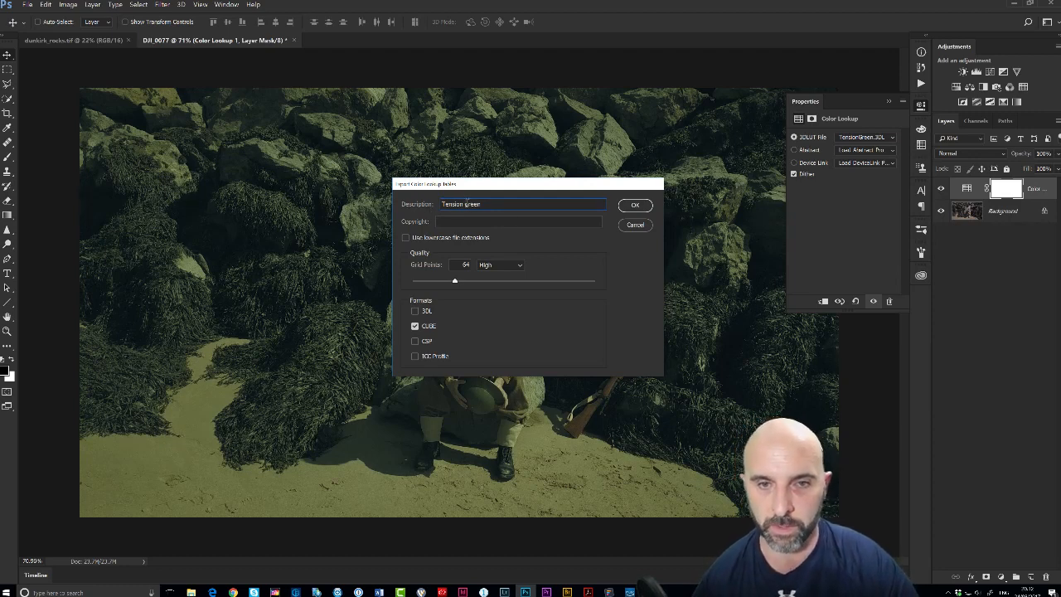
type("G")
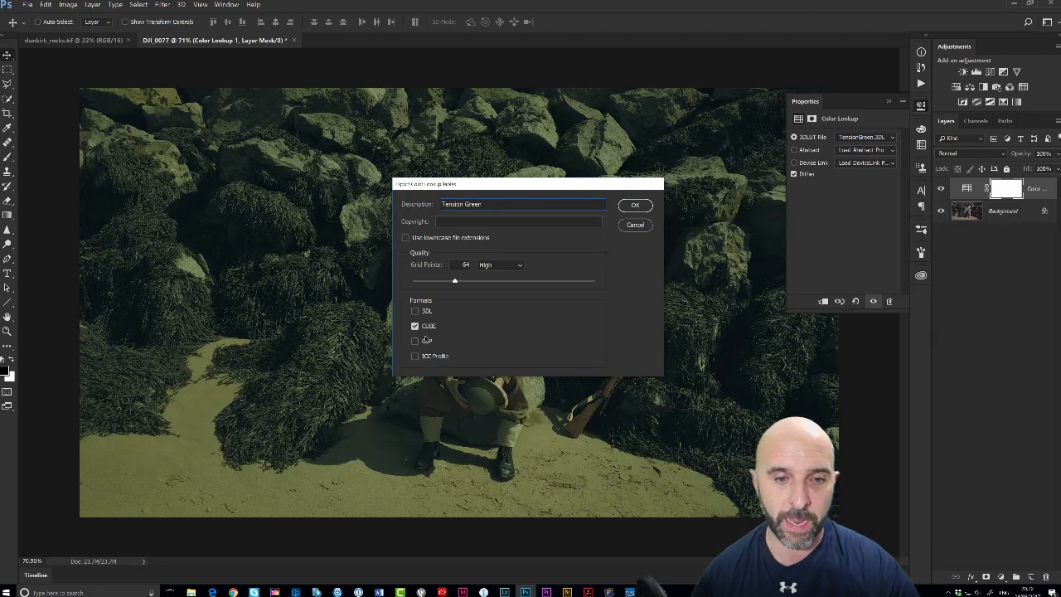
left_click(631, 205)
Step: Save the exported color lookup file on the Desktop under the name "Tension Green"
left_click(29, 69)
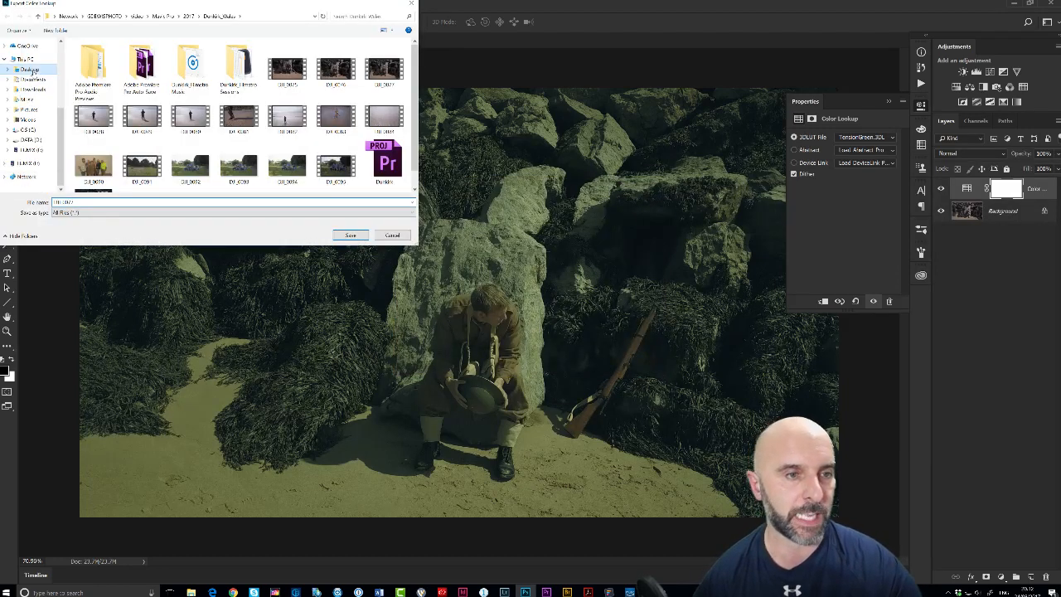
type("T")
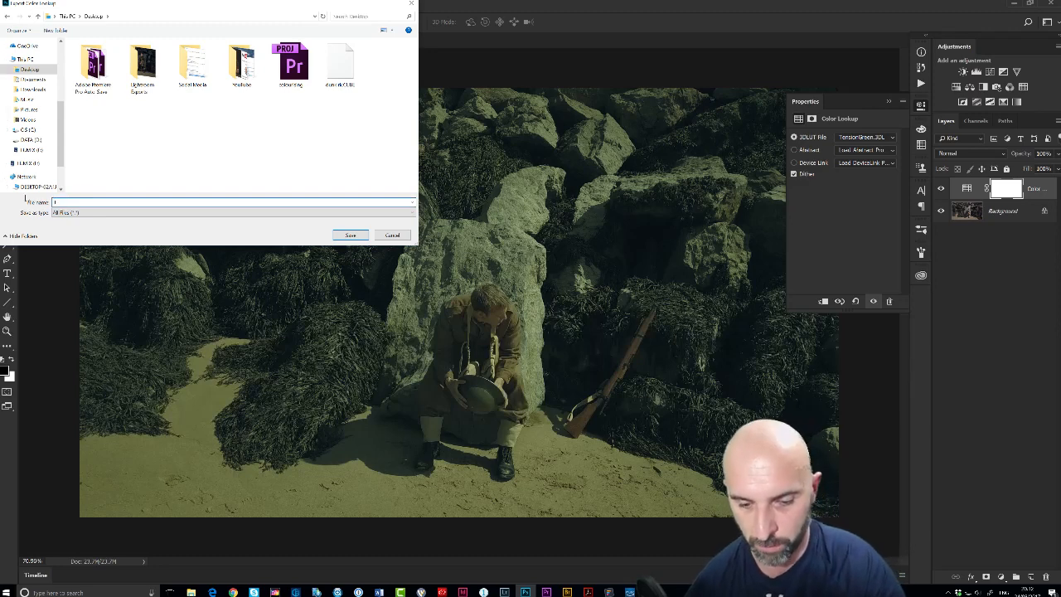
type("ension Gr")
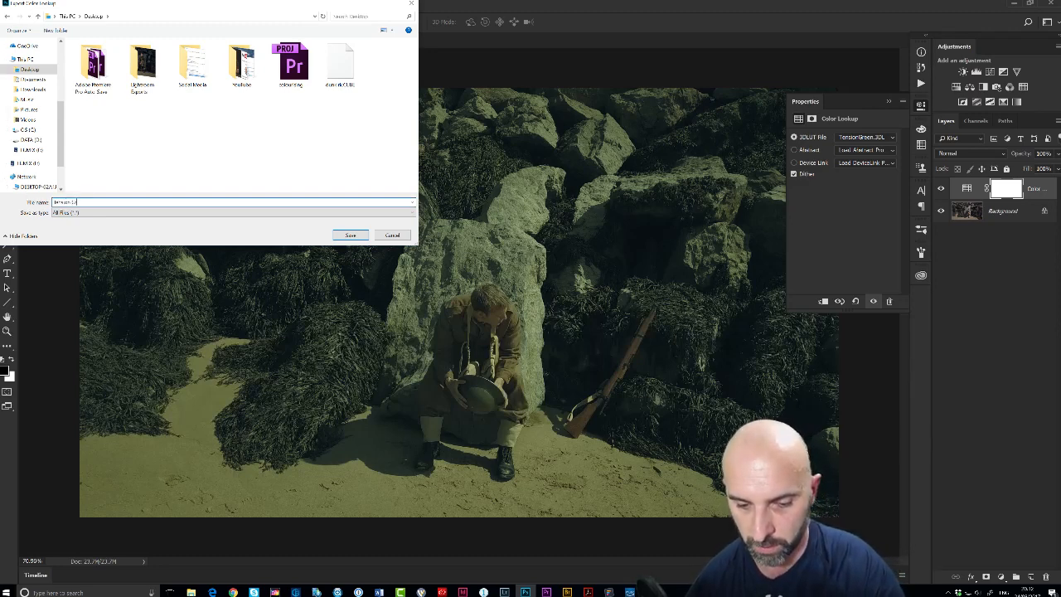
type("een")
key("BackSpace")
key("BackSpace")
key("BackSpace")
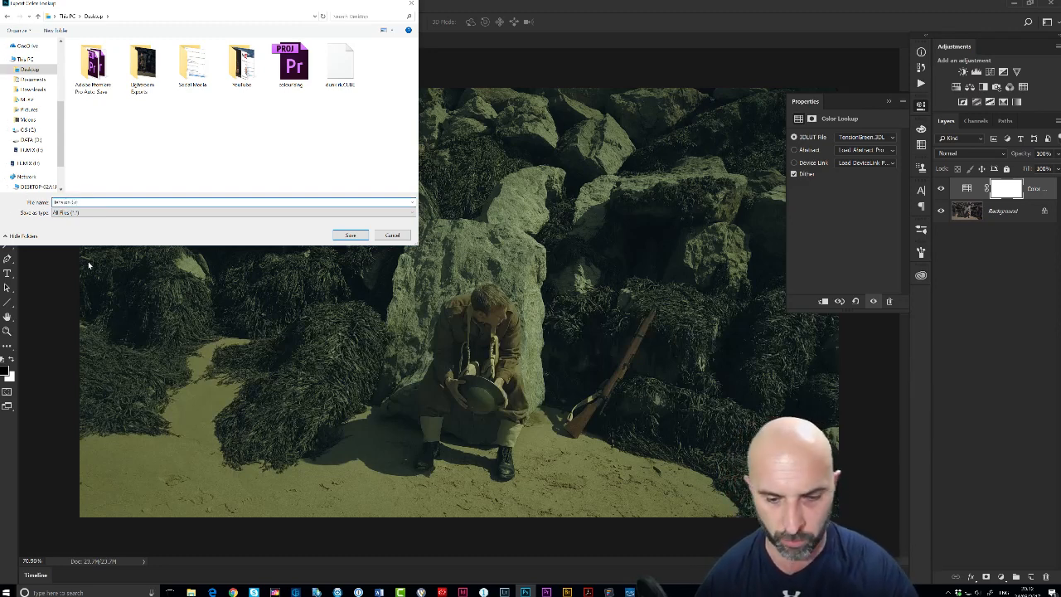
type("een")
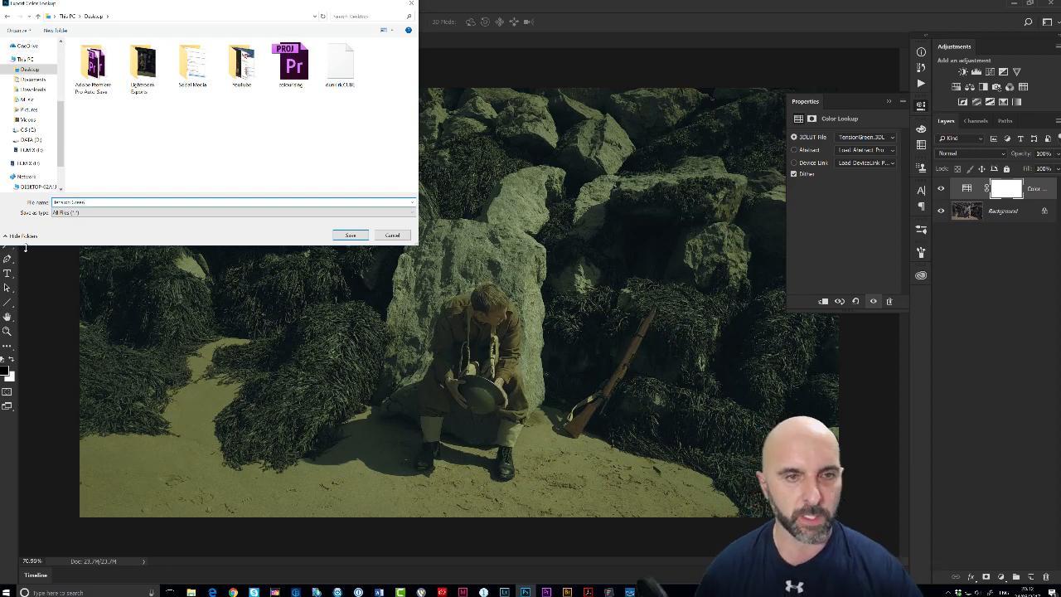
left_click(349, 236)
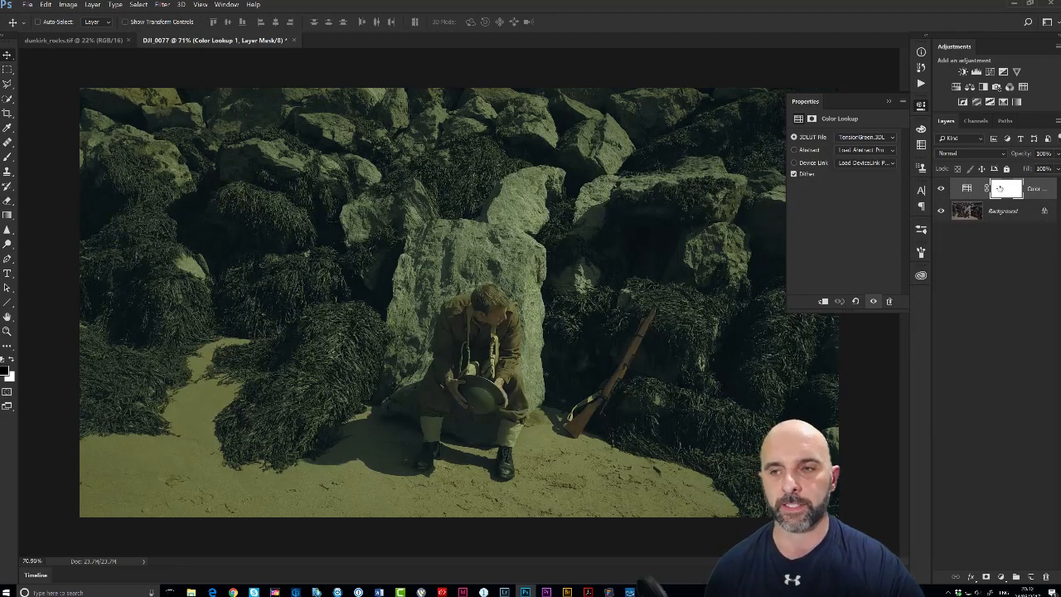
Step: Change the Color Lookup's 3D LUT to EdgyAmber.3DL and start a CUBE color lookup export with the description "Edgy Amber"
left_click(892, 138)
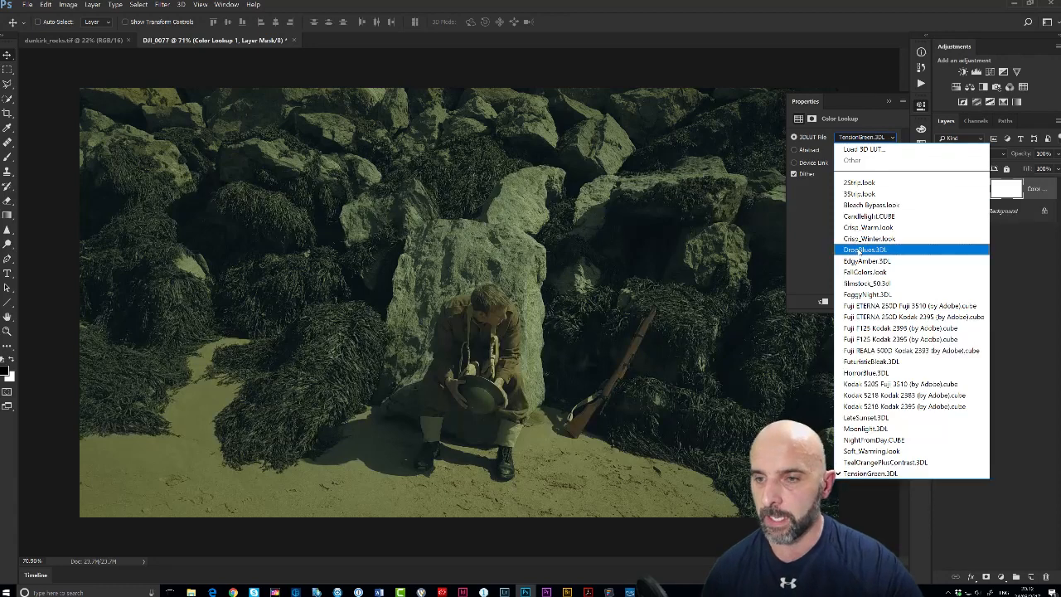
left_click(861, 261)
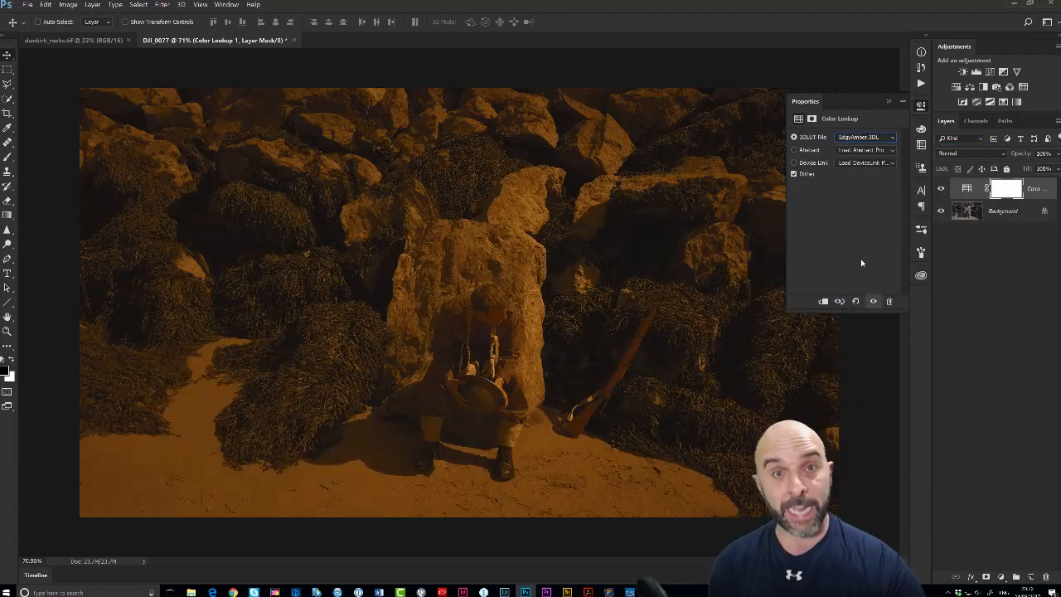
left_click(27, 5)
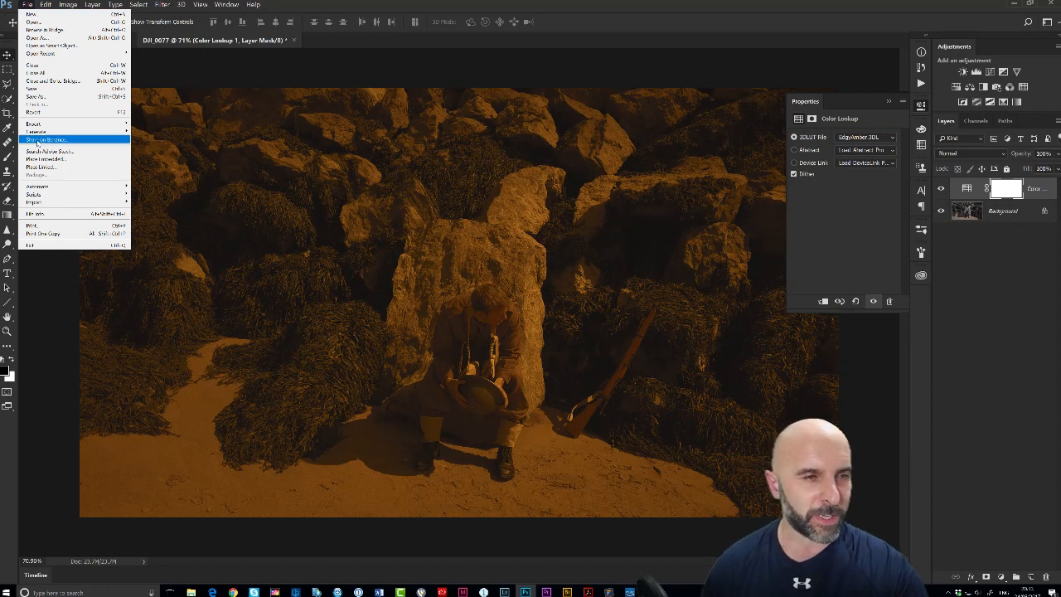
mouse_move(49, 124)
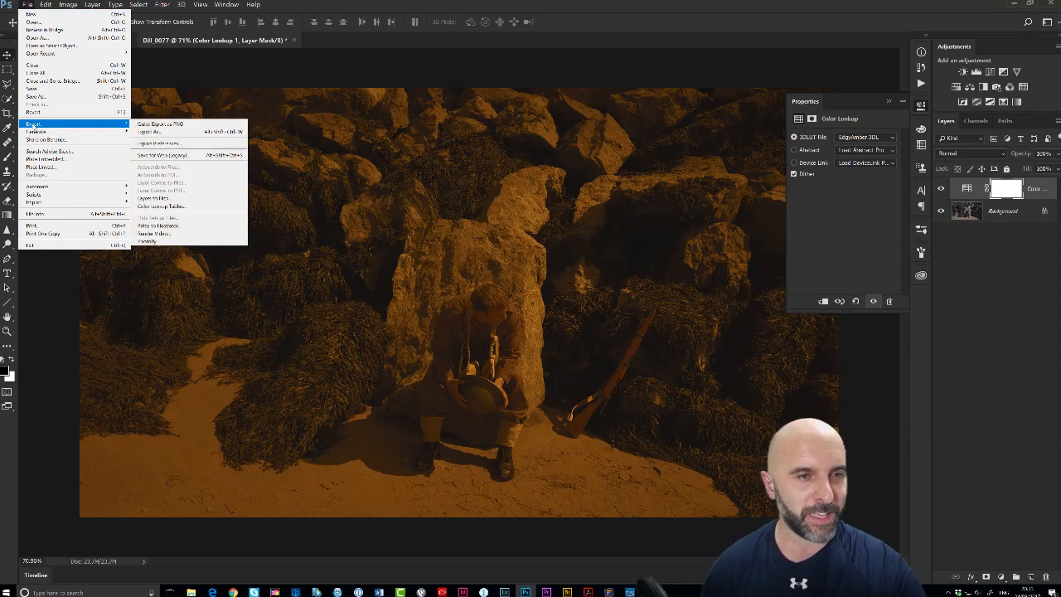
left_click(170, 205)
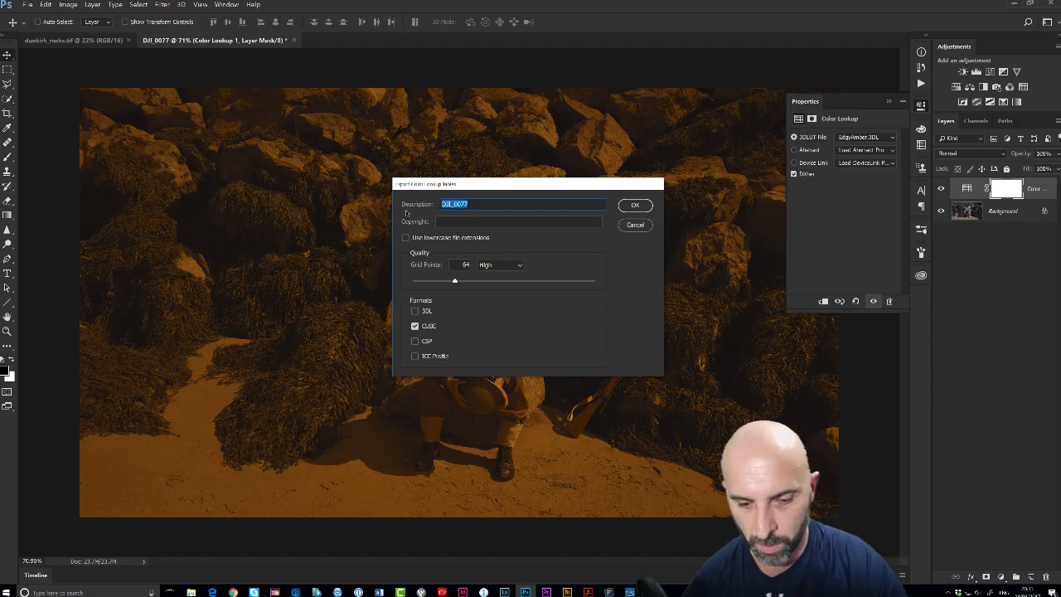
type("Edgy ")
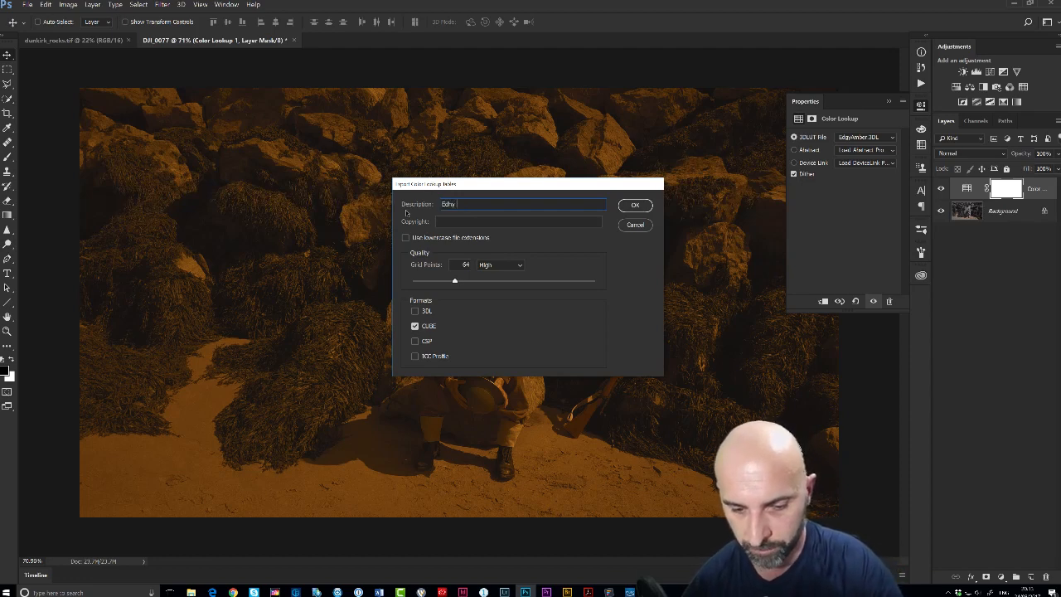
type("Amber")
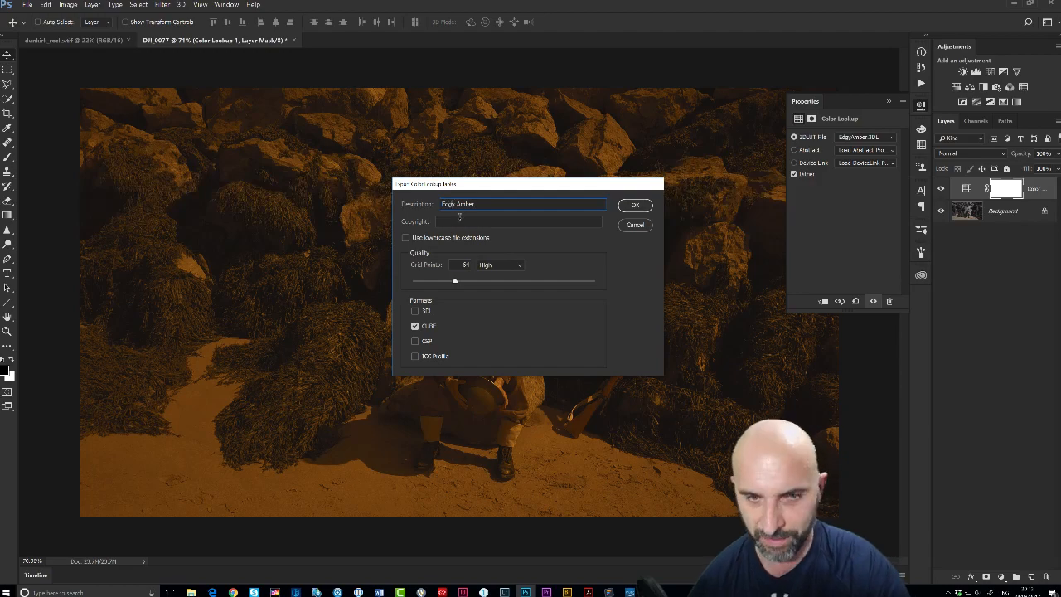
Step: Accept the export settings and save the lookup file as "Edgy Amber" in the Dunkirk_Wales folder
left_click(630, 206)
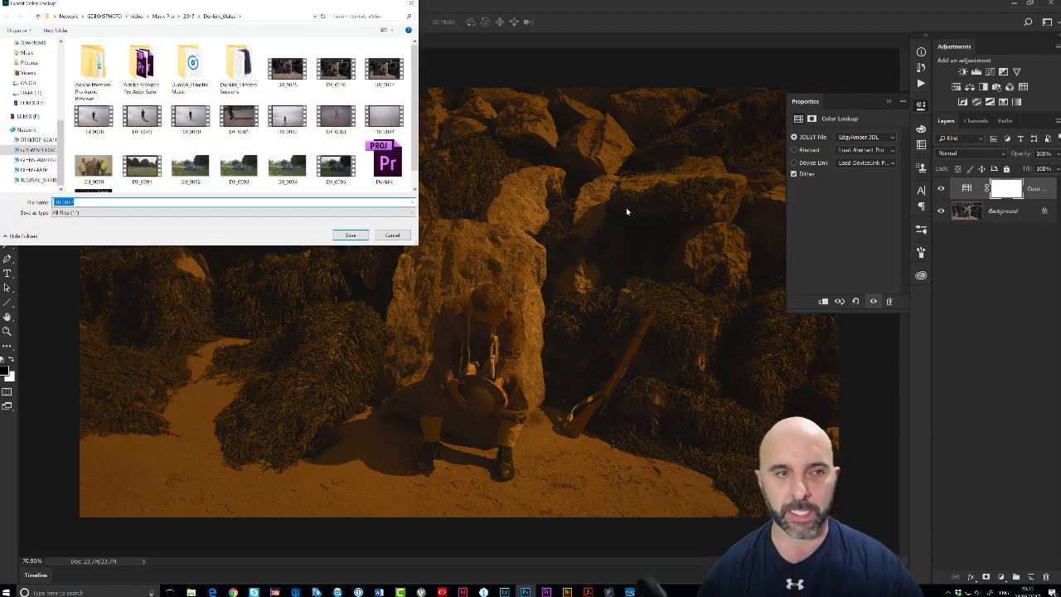
type("Edgy")
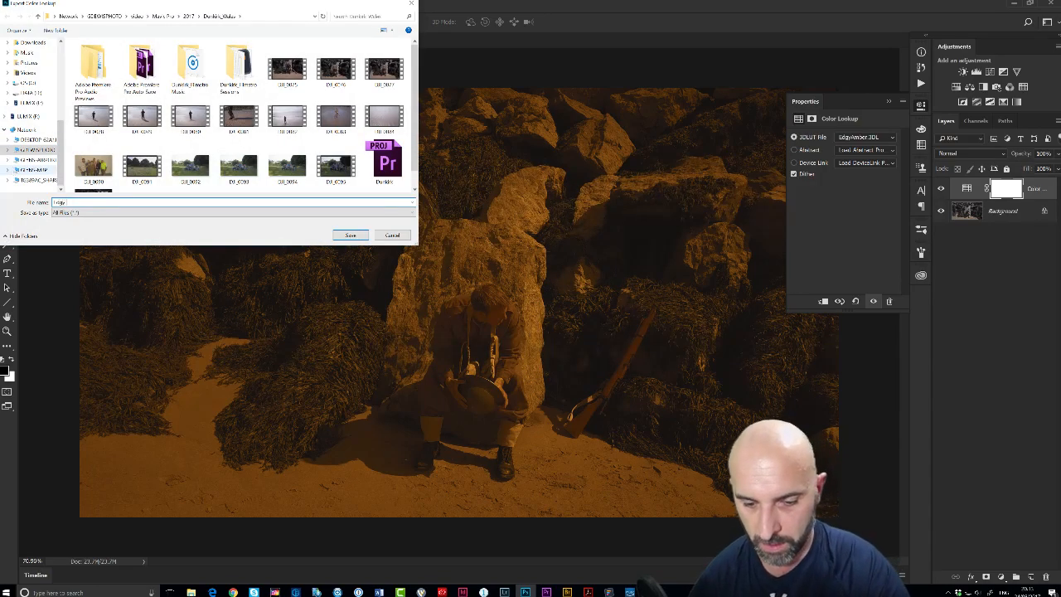
type(" Amber")
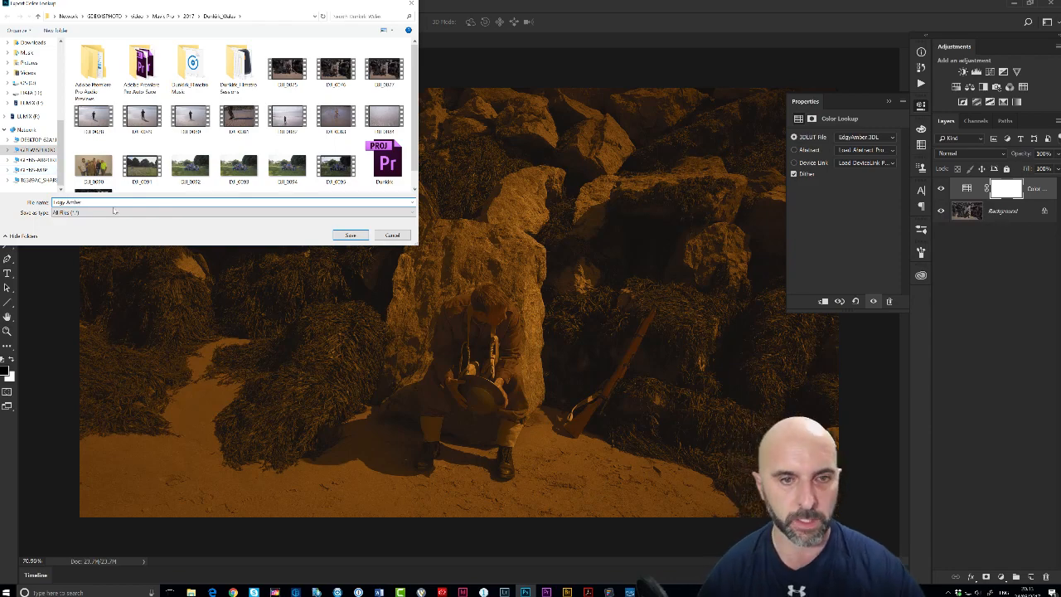
left_click(350, 234)
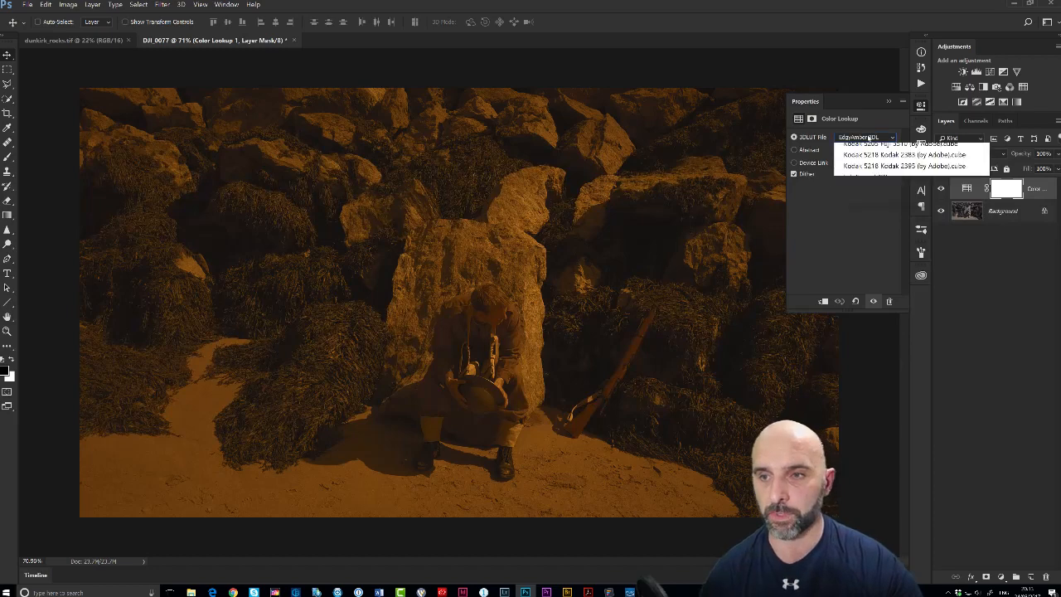
Step: Change the Color Lookup's 3D LUT to FoggyNight.3DL and start a CUBE color lookup export with the description "Foggy Night"
left_click(866, 136)
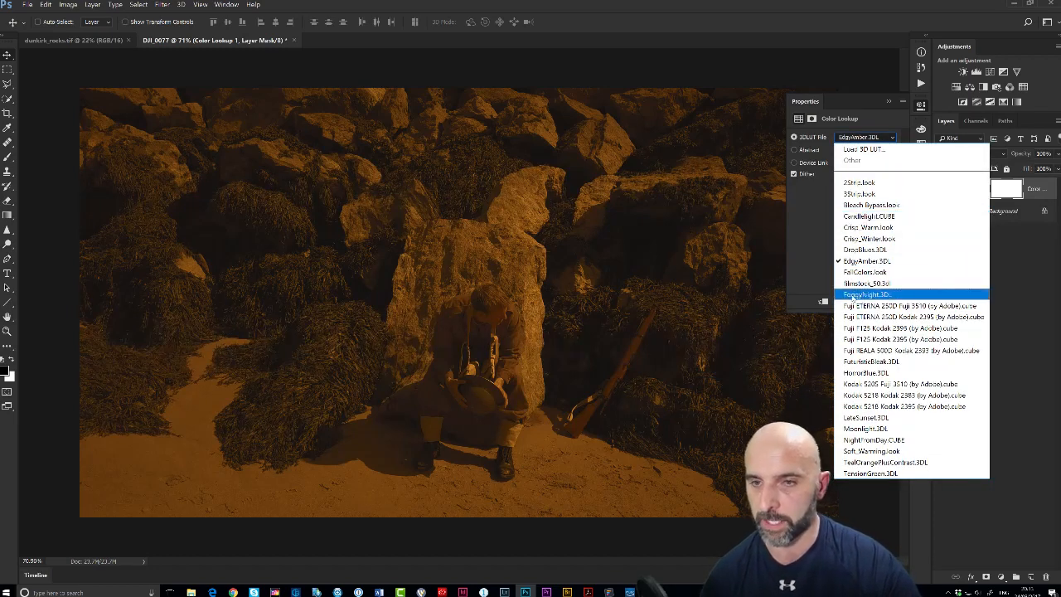
left_click(855, 296)
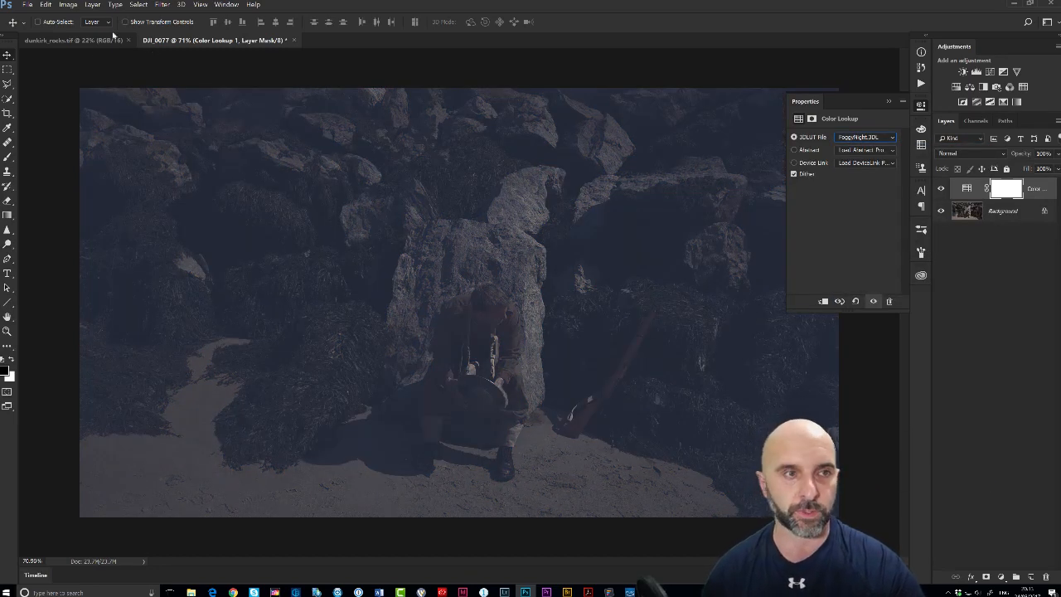
left_click(27, 5)
mouse_move(38, 124)
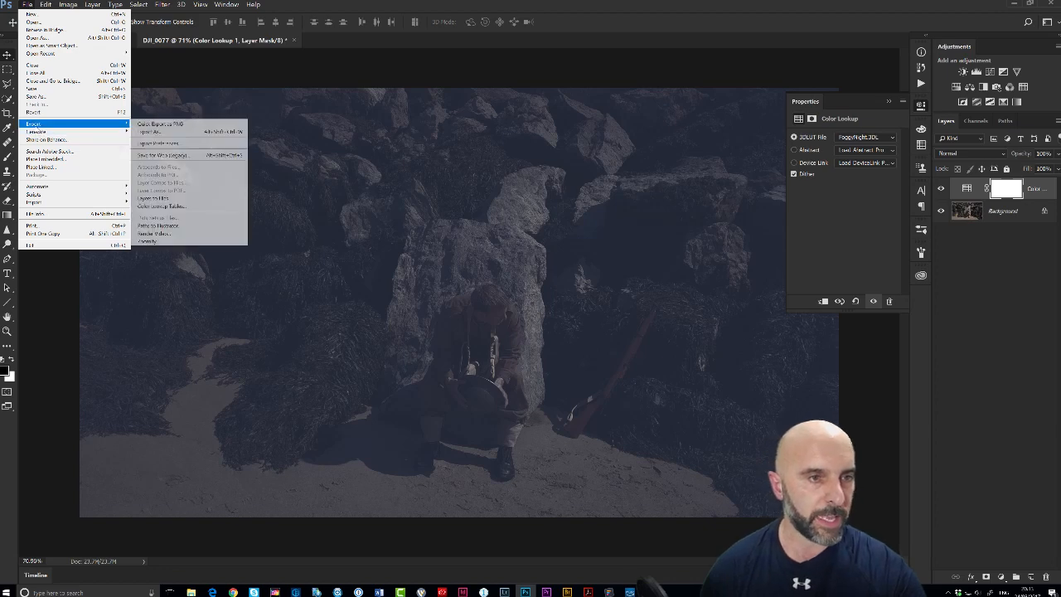
left_click(166, 205)
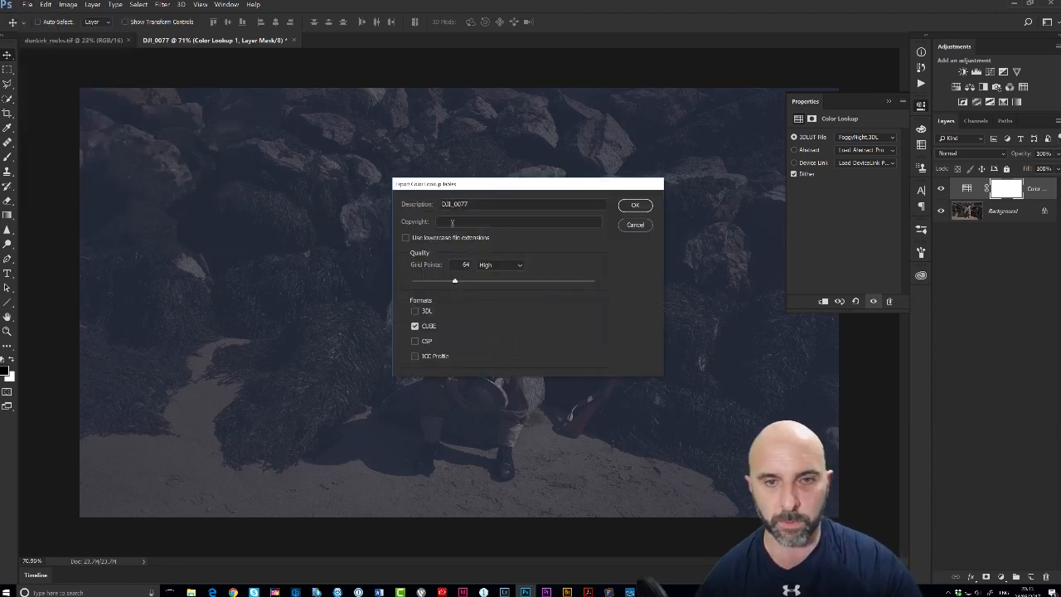
left_click_drag(472, 204, 432, 207)
type("Fogg")
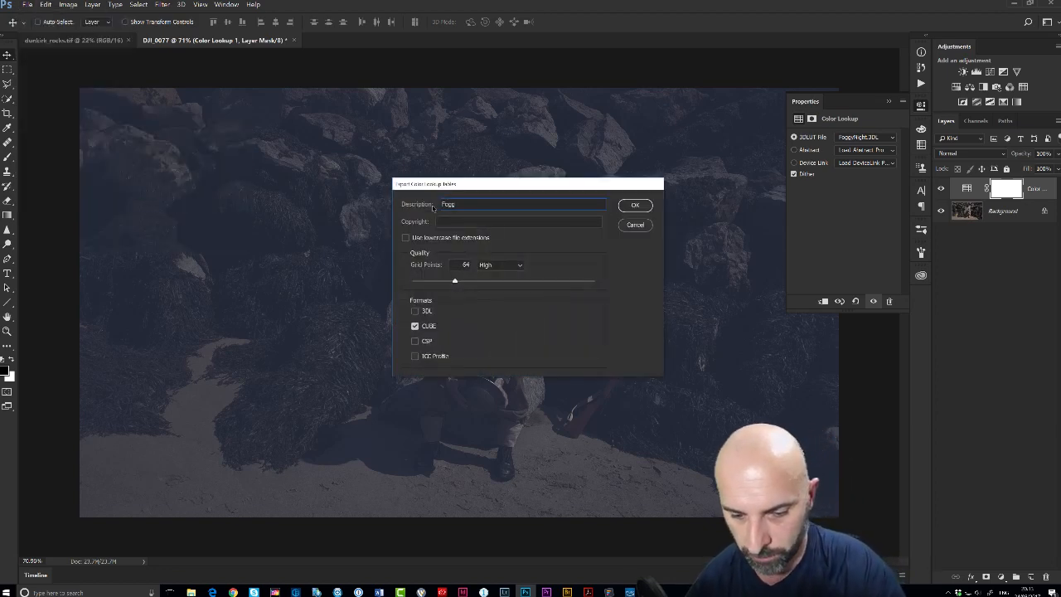
type("y Night")
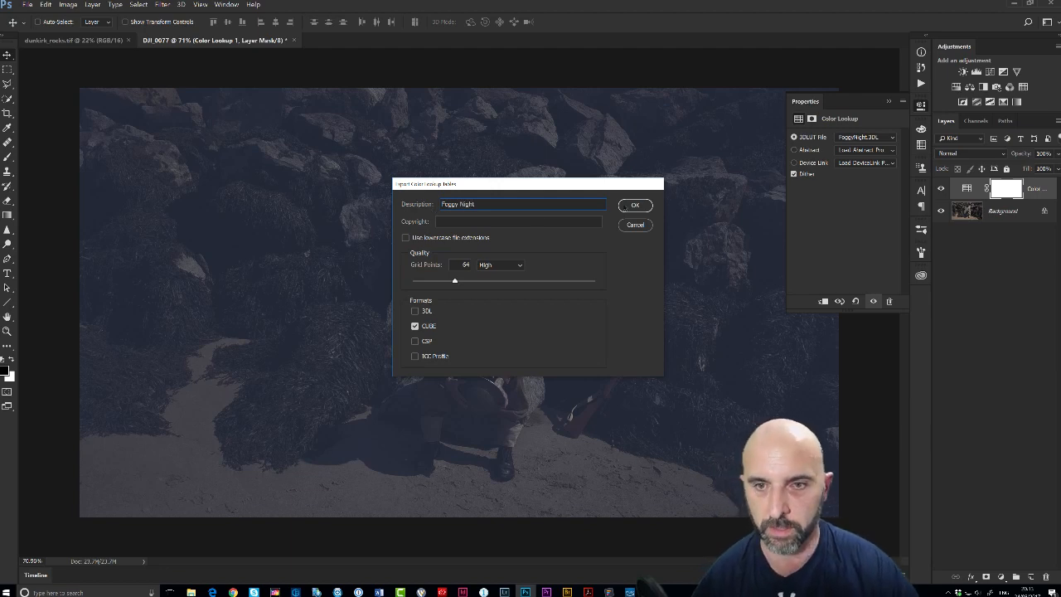
Step: Accept the export settings and save the lookup file as "Foggy Night" in the Dunkirk_Wales folder
left_click(634, 206)
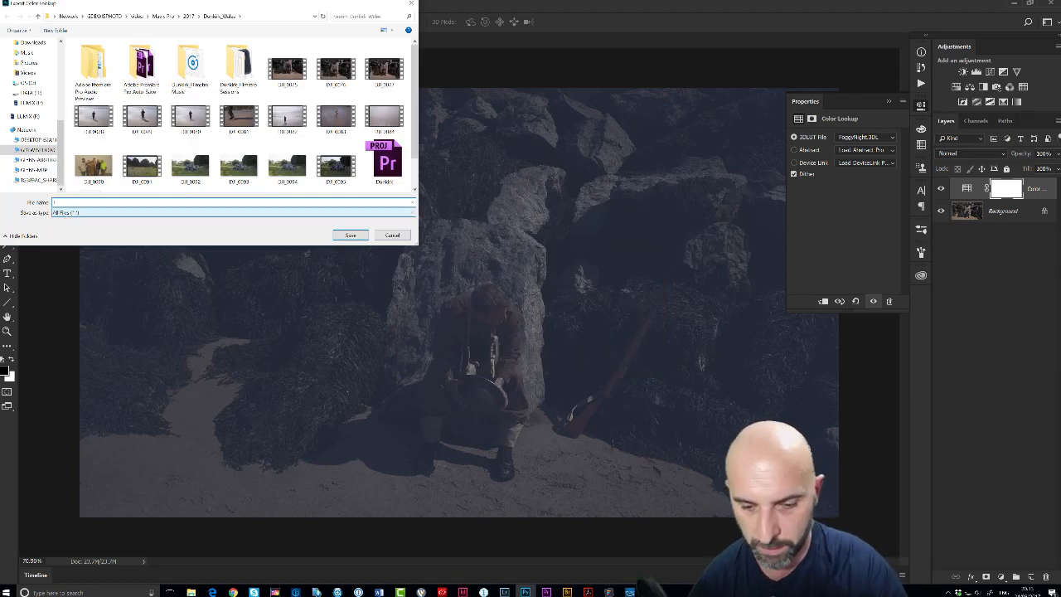
type("Foggy Night")
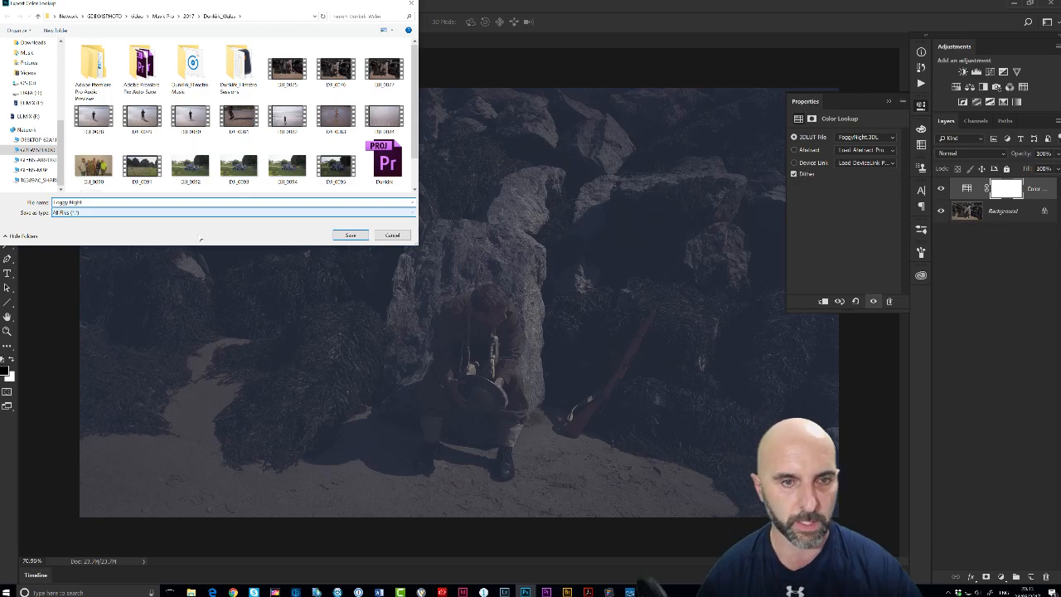
left_click(341, 238)
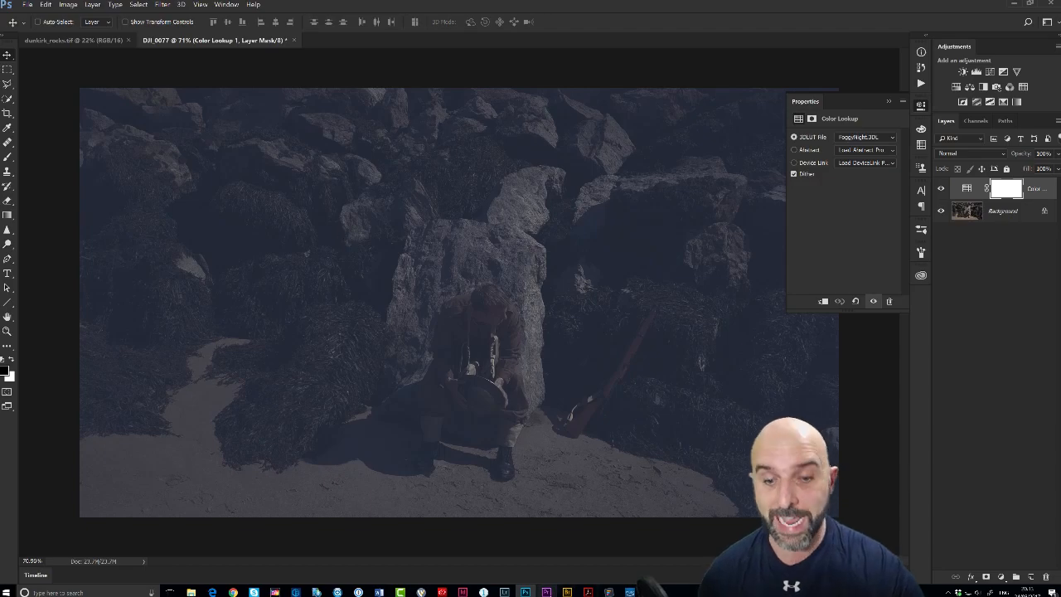
Step: Switch to Premiere Pro and check the Desktop for the exported LUTs by browsing for a Creative look, without loading one
left_click(546, 591)
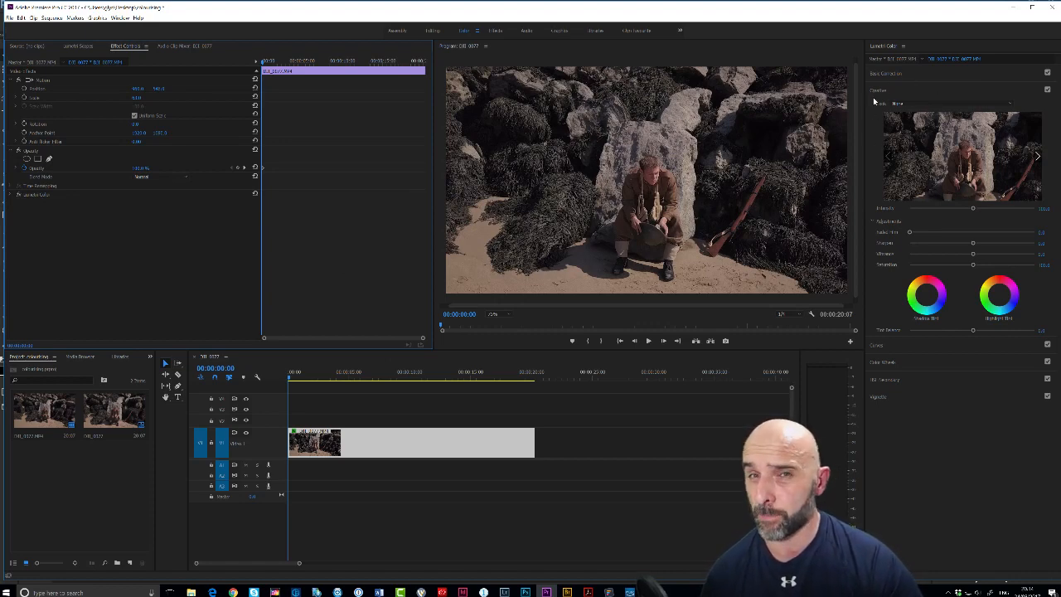
left_click(904, 103)
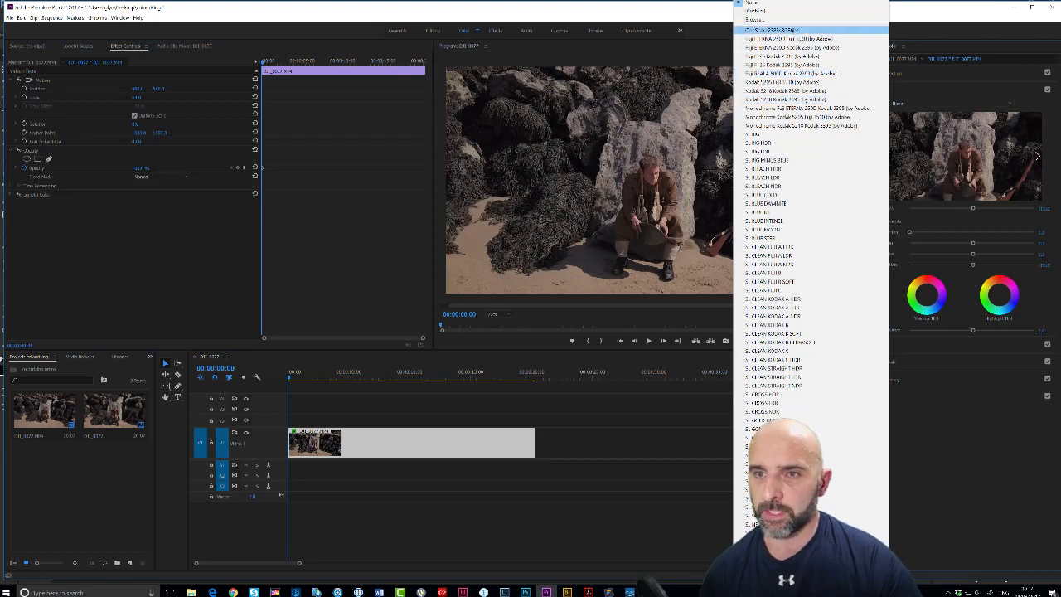
left_click(772, 20)
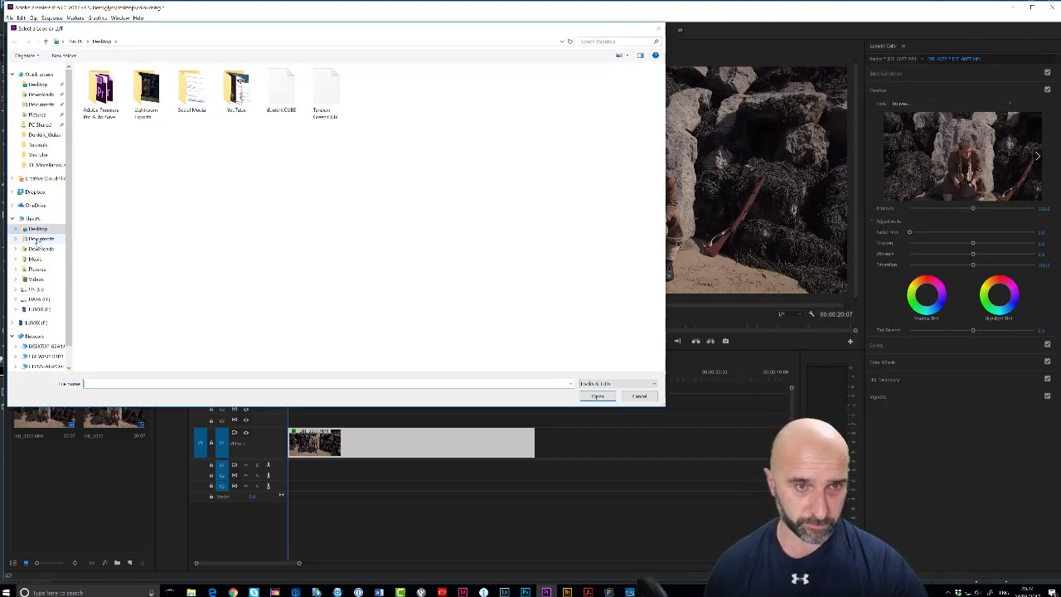
left_click(41, 238)
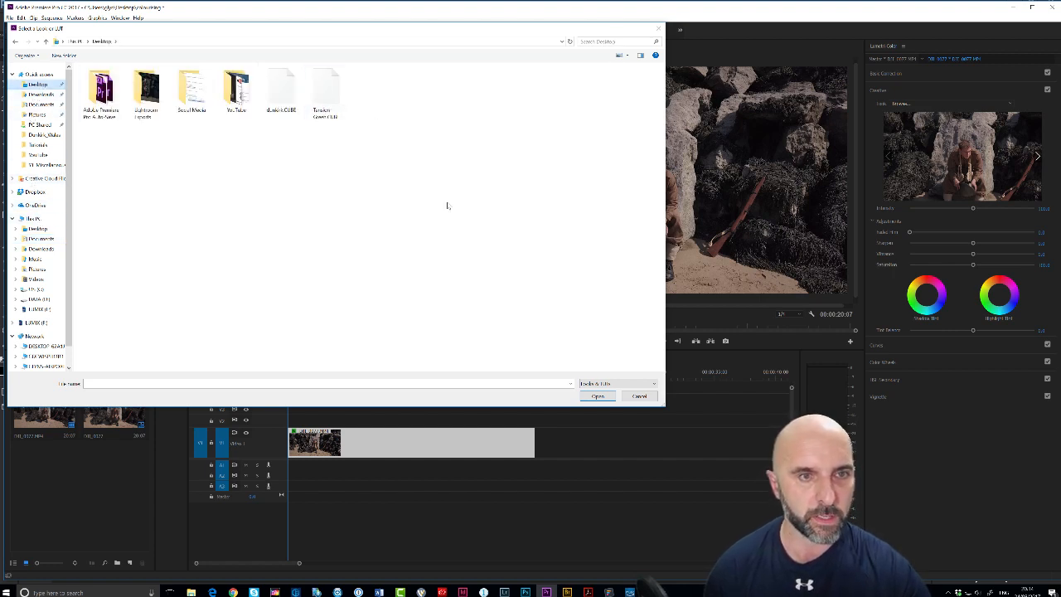
left_click(639, 396)
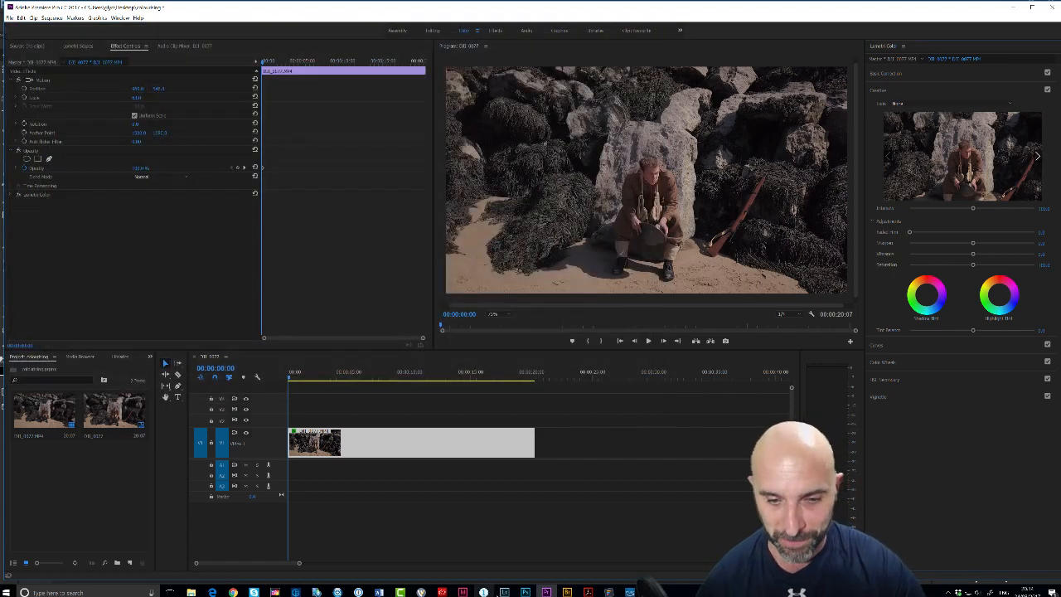
Step: Switch to Photoshop, set the Color Lookup to EdgyAmber.3DL and start a CUBE color lookup export with the description "edgy"
left_click(525, 591)
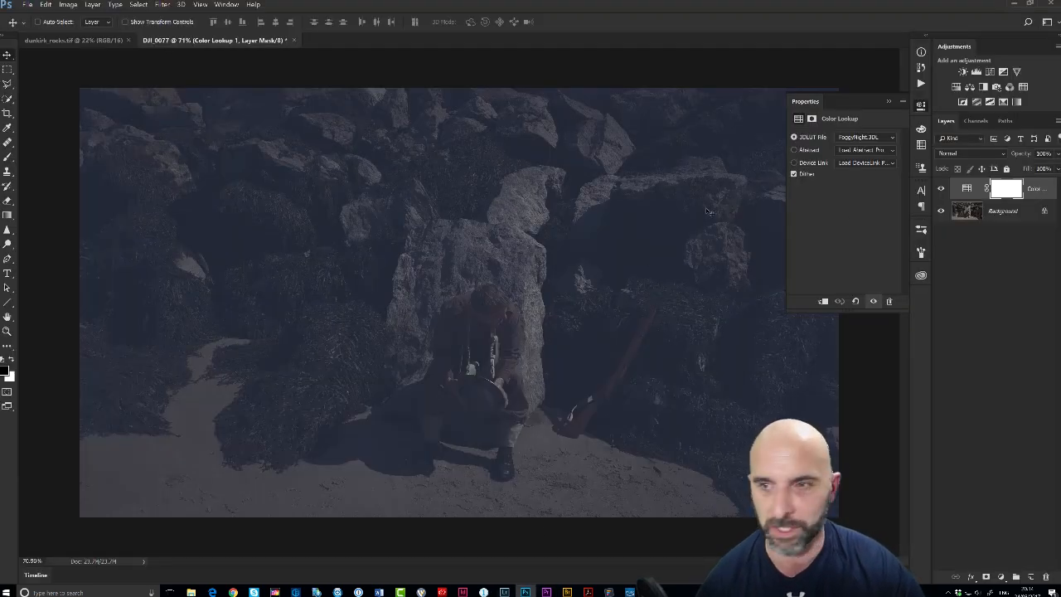
left_click(870, 138)
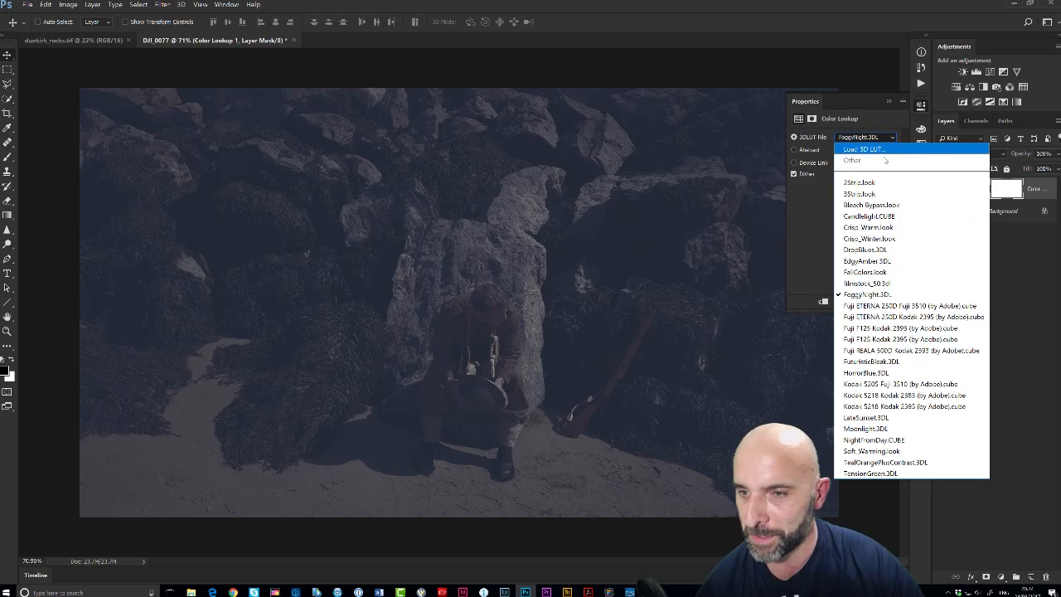
left_click(864, 263)
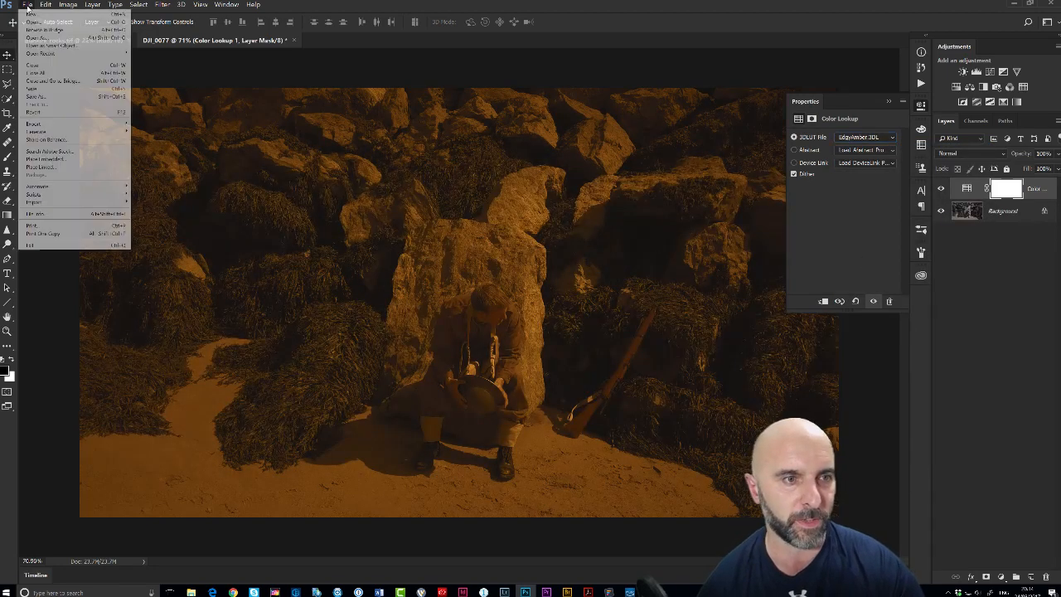
left_click(27, 4)
mouse_move(39, 126)
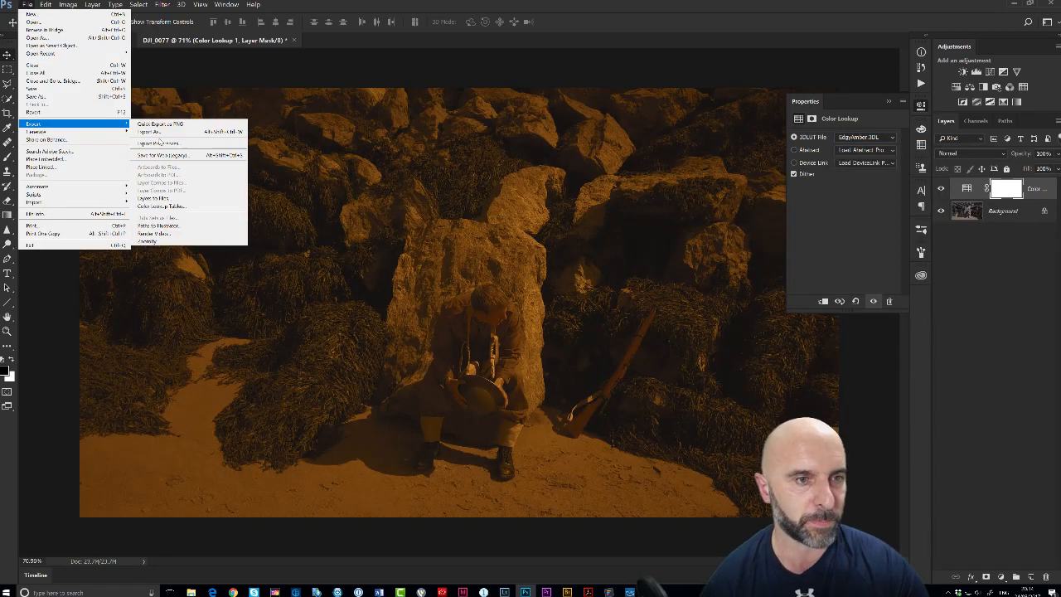
left_click(165, 207)
double_click(470, 204)
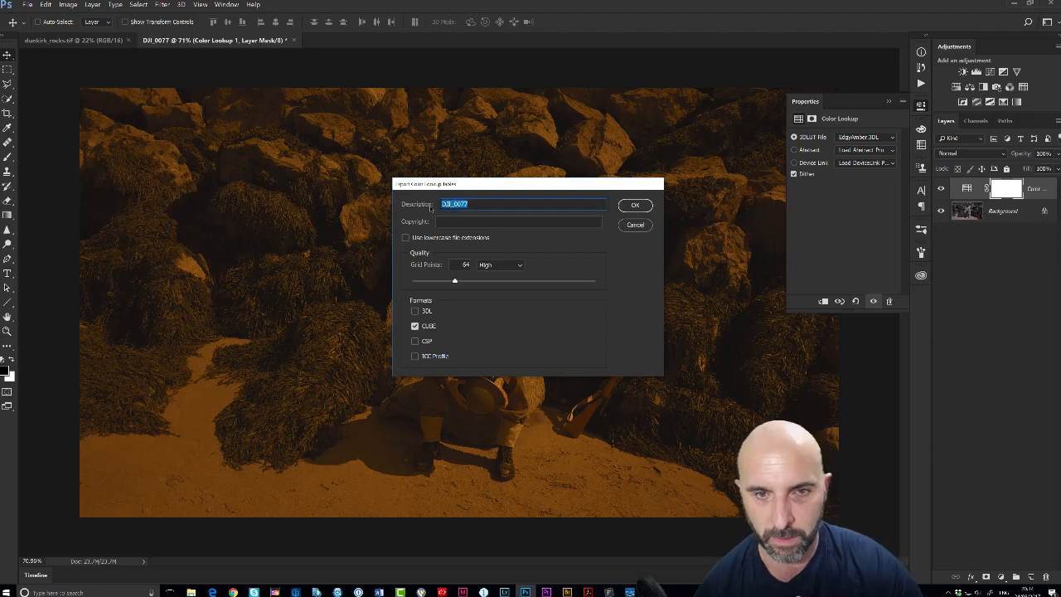
type("edgy")
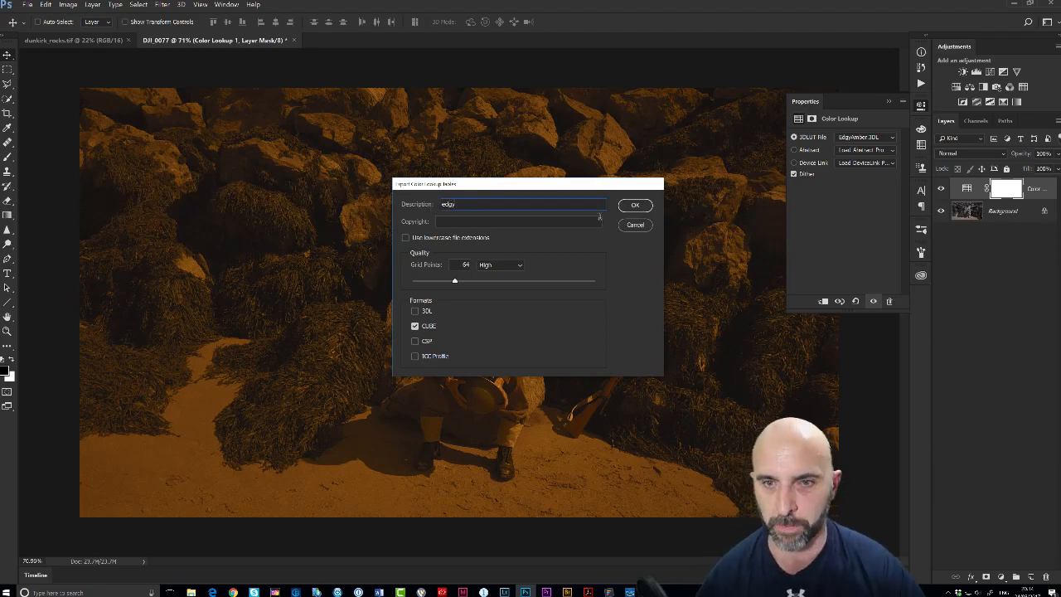
Step: Accept the export settings and save the lookup file as "edgy amber" on the Desktop
left_click(635, 205)
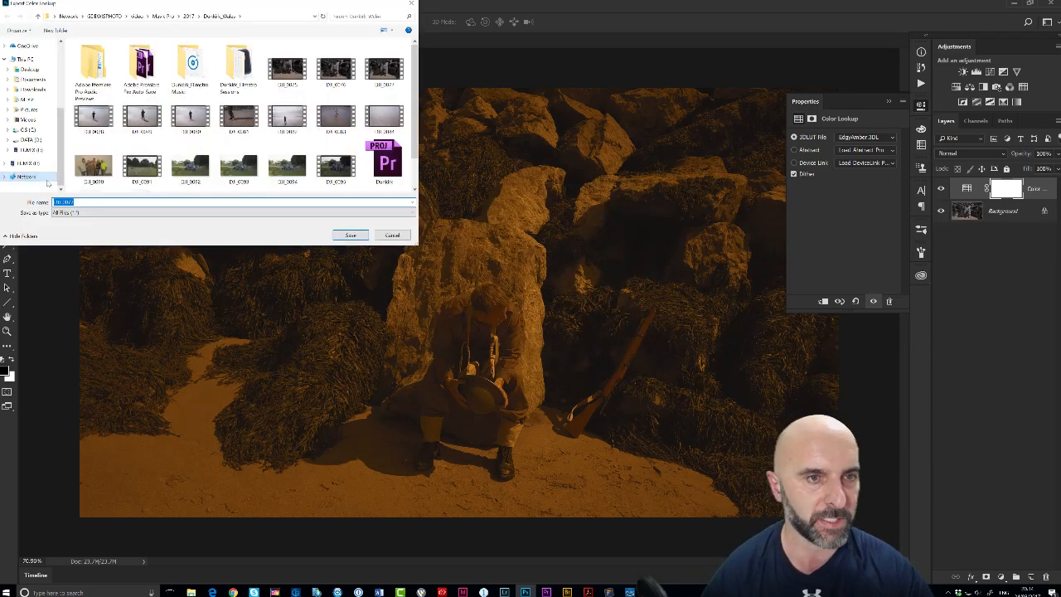
left_click(48, 181)
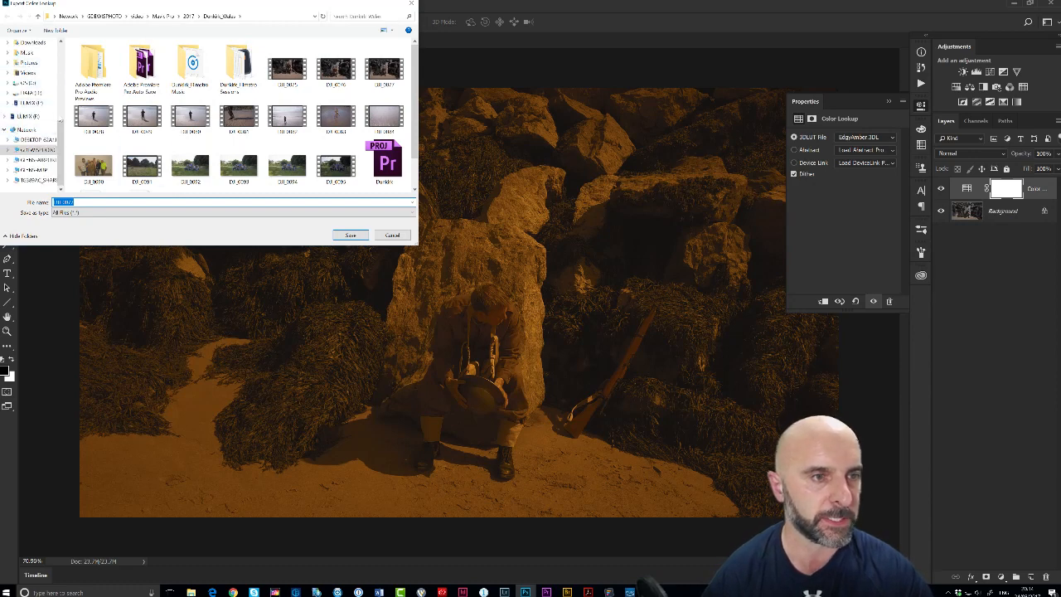
scroll(31, 116, "up", 5)
left_click(30, 59)
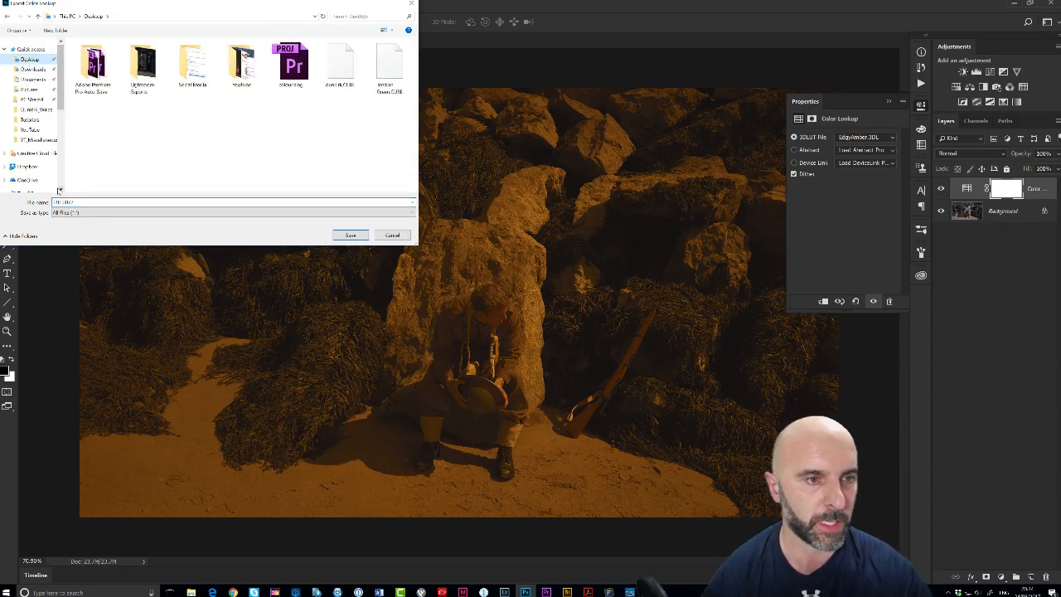
left_click(59, 201)
type("edgy")
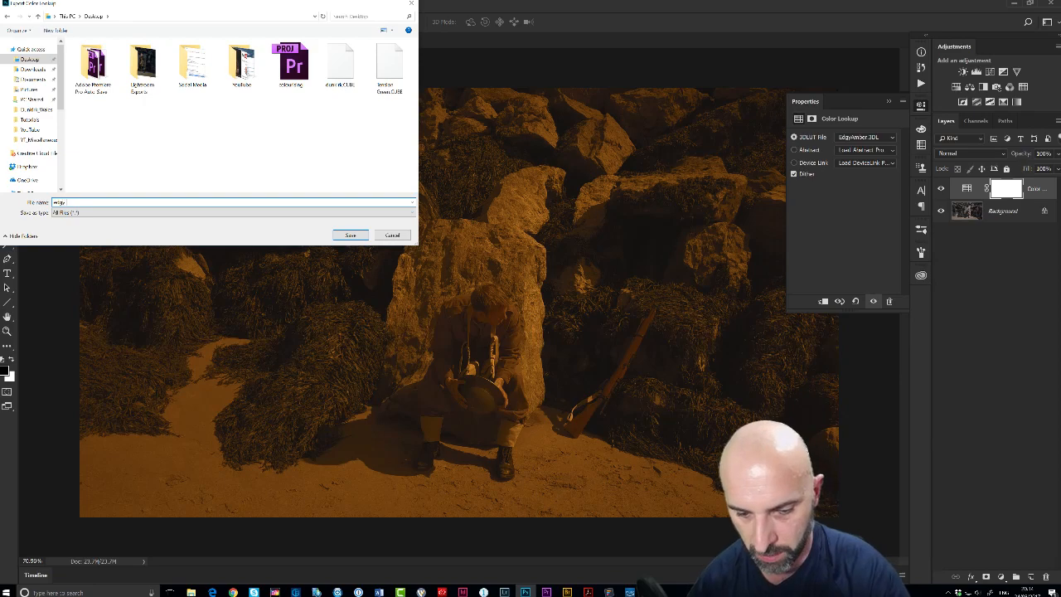
type("Edgy Amber")
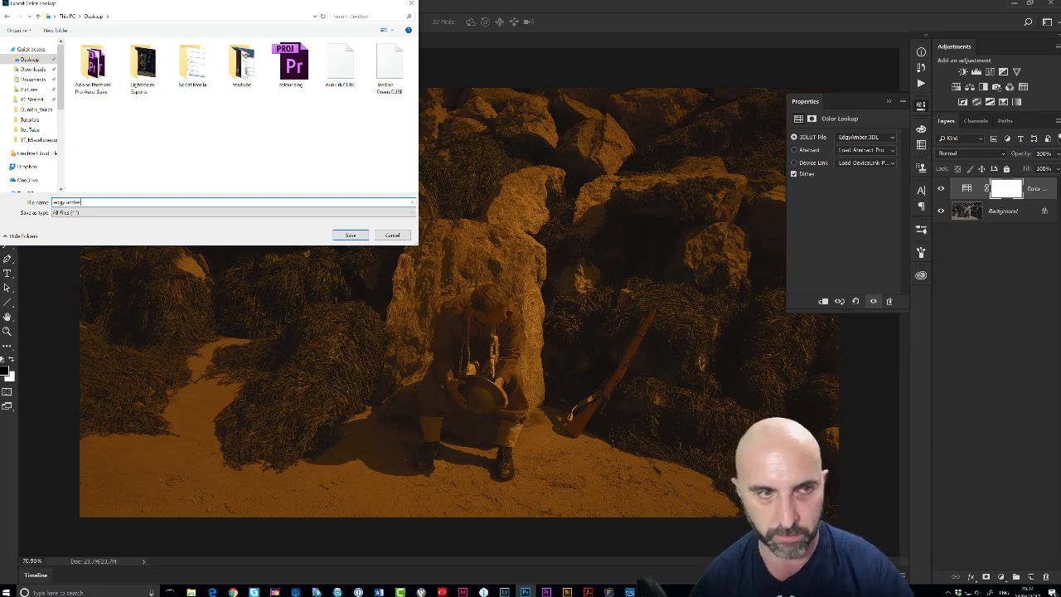
key("Return")
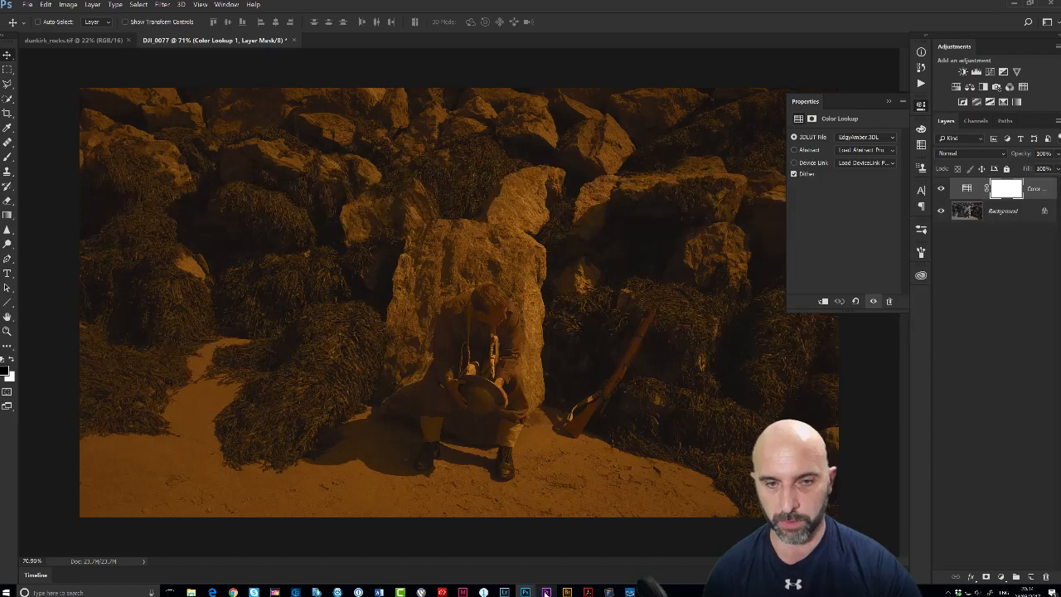
Step: Switch to Premiere Pro and load Tension Green.CUBE from the Desktop as the clip's Creative look
left_click(546, 592)
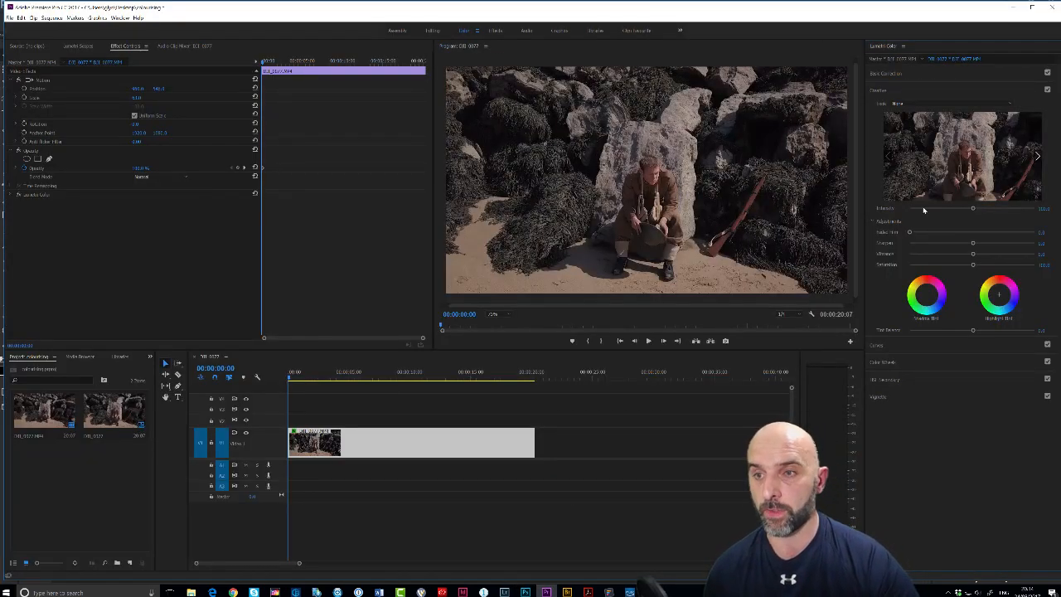
left_click(908, 103)
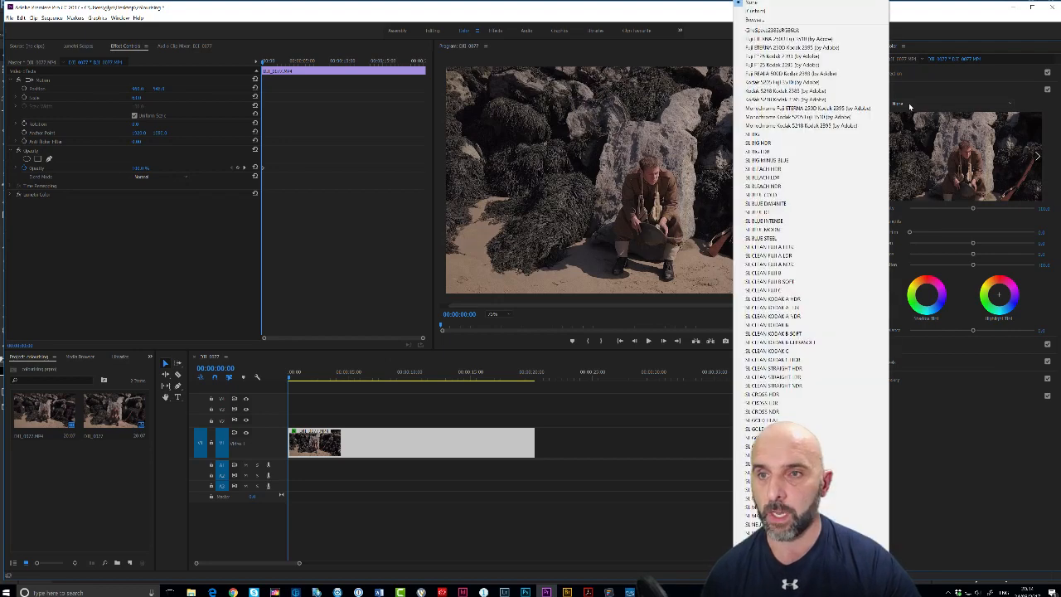
left_click(774, 19)
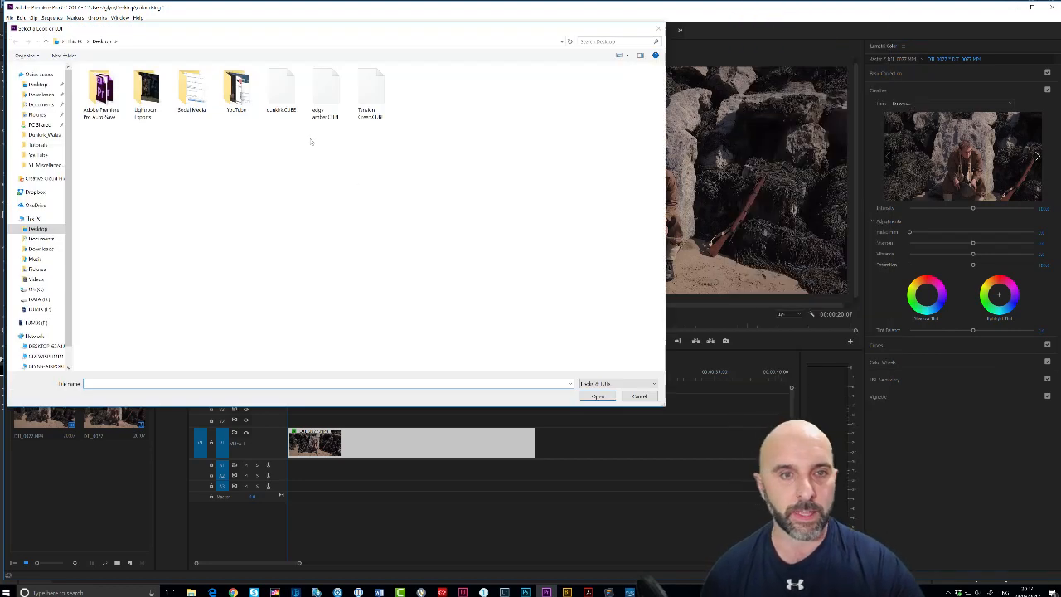
left_click(370, 88)
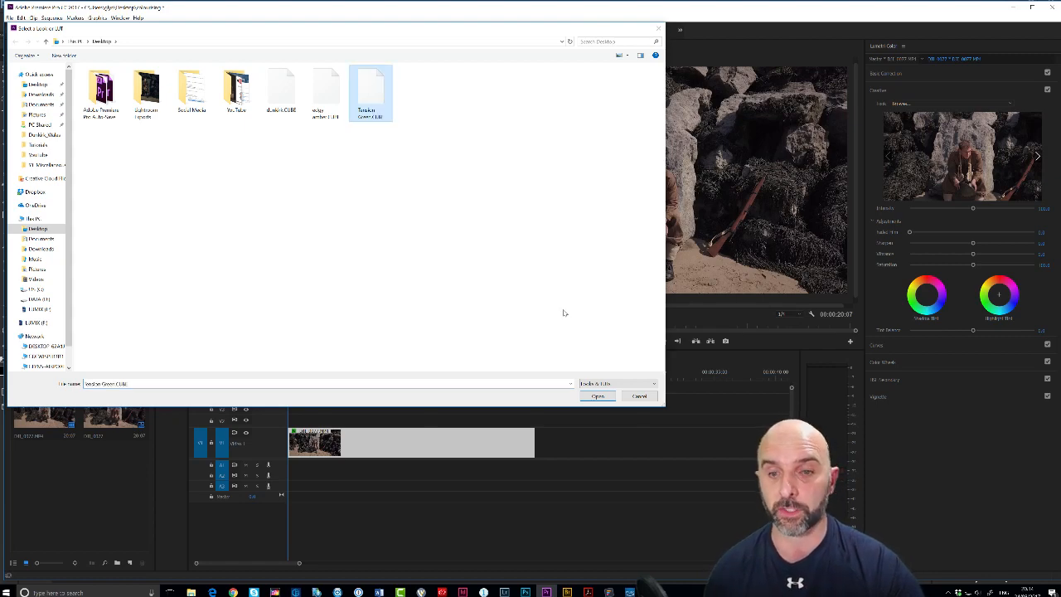
left_click(596, 397)
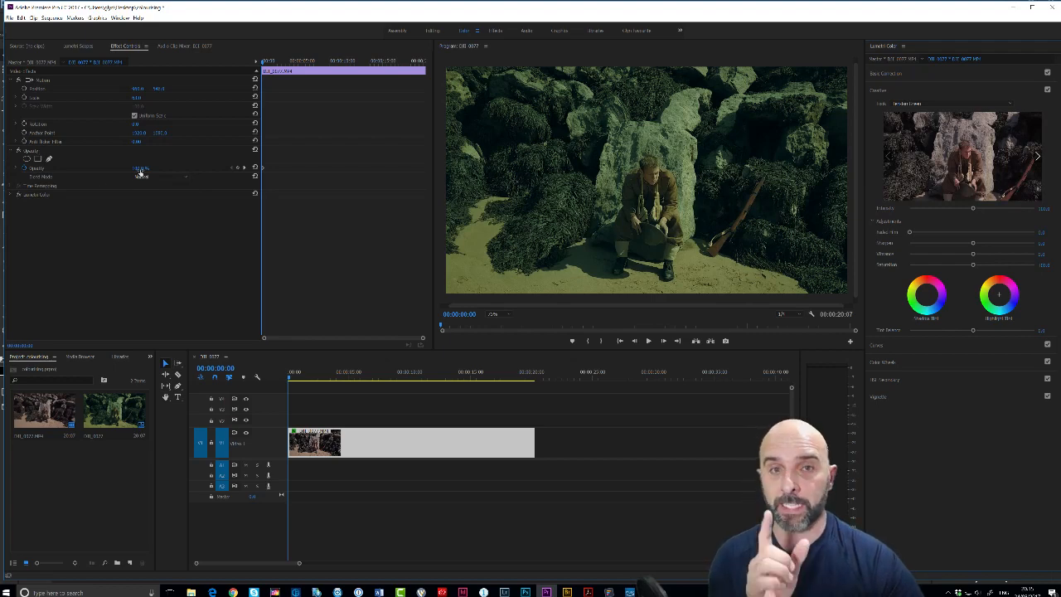
Step: Try lowering the clip's opacity, undo that, and reduce the Tension Green look's intensity to about 46 instead
left_click_drag(139, 169, 105, 169)
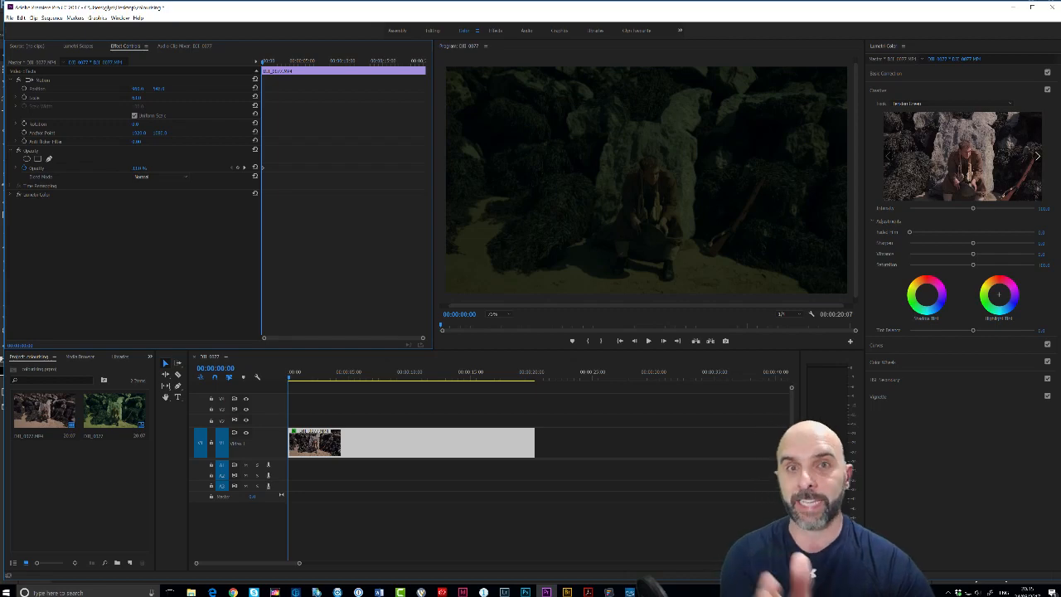
key("ctrl+z")
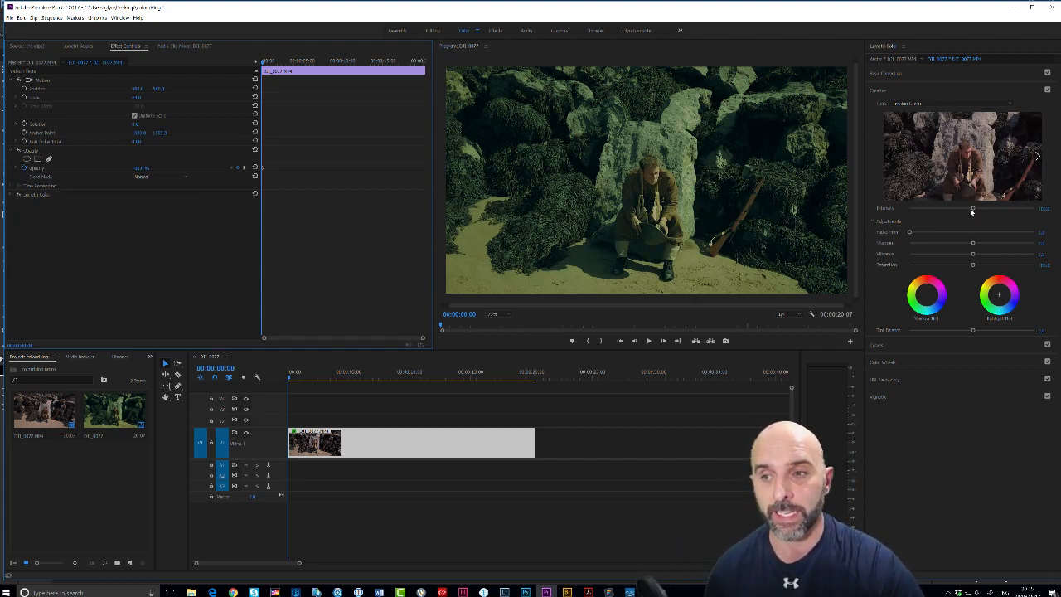
left_click_drag(973, 209, 939, 210)
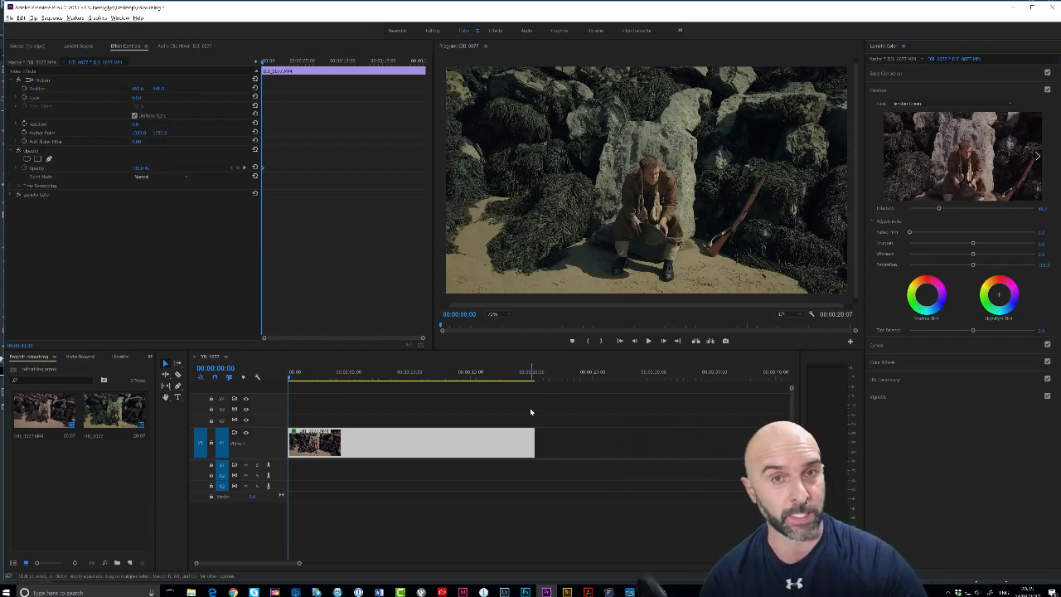
Step: Duplicate the graded clip onto the V2 track directly above the original and select the copy
key("alt")
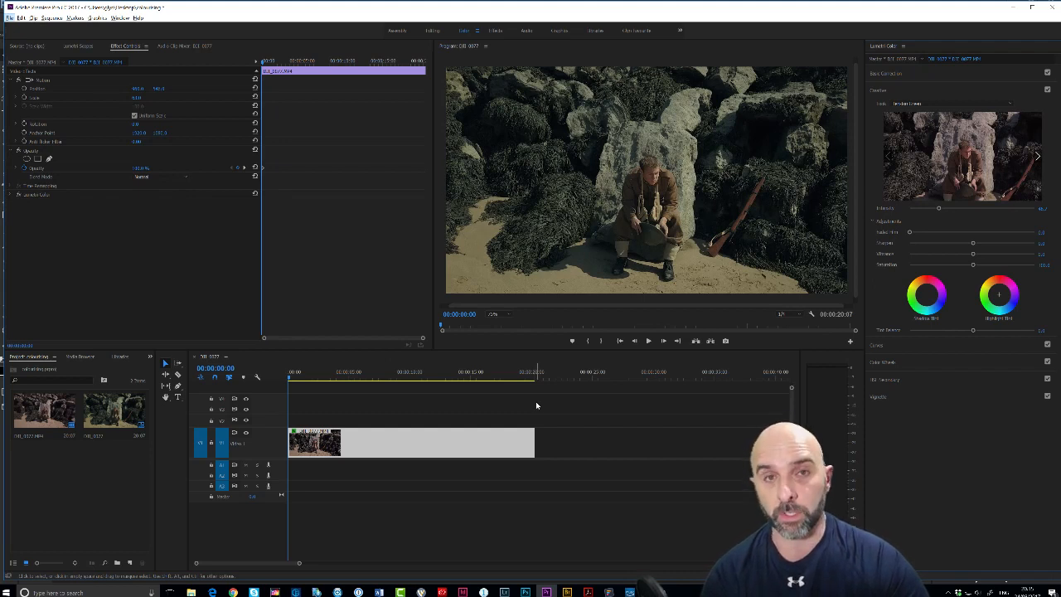
key("alt")
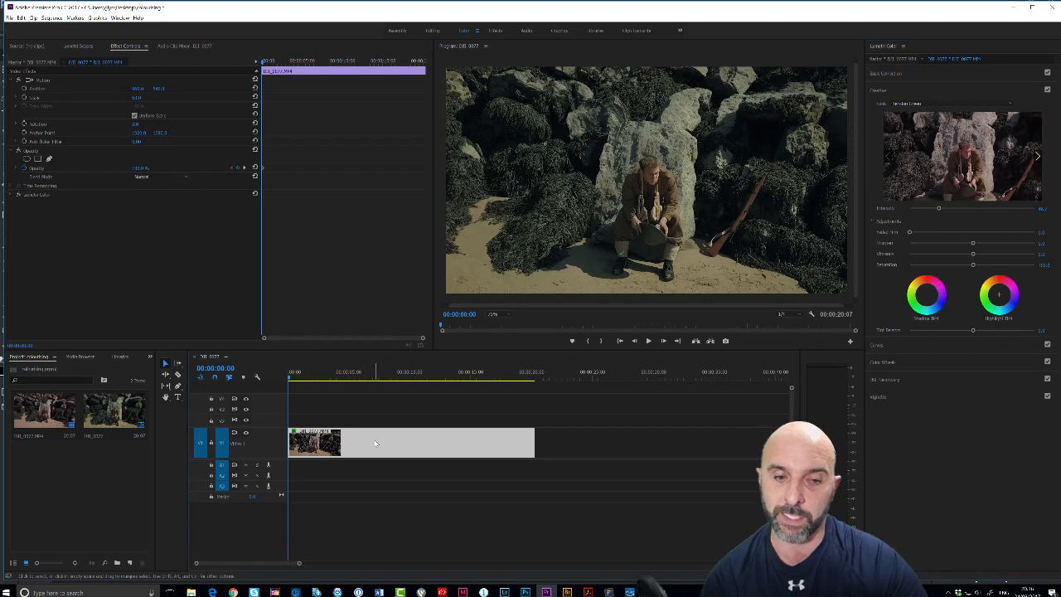
left_click_drag(374, 444, 379, 423)
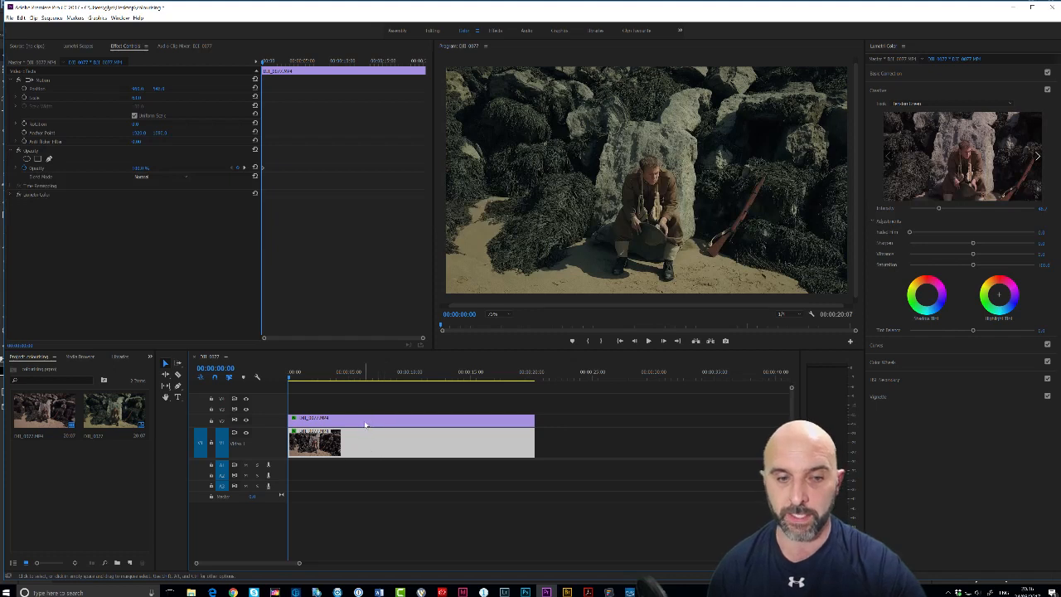
left_click(365, 424)
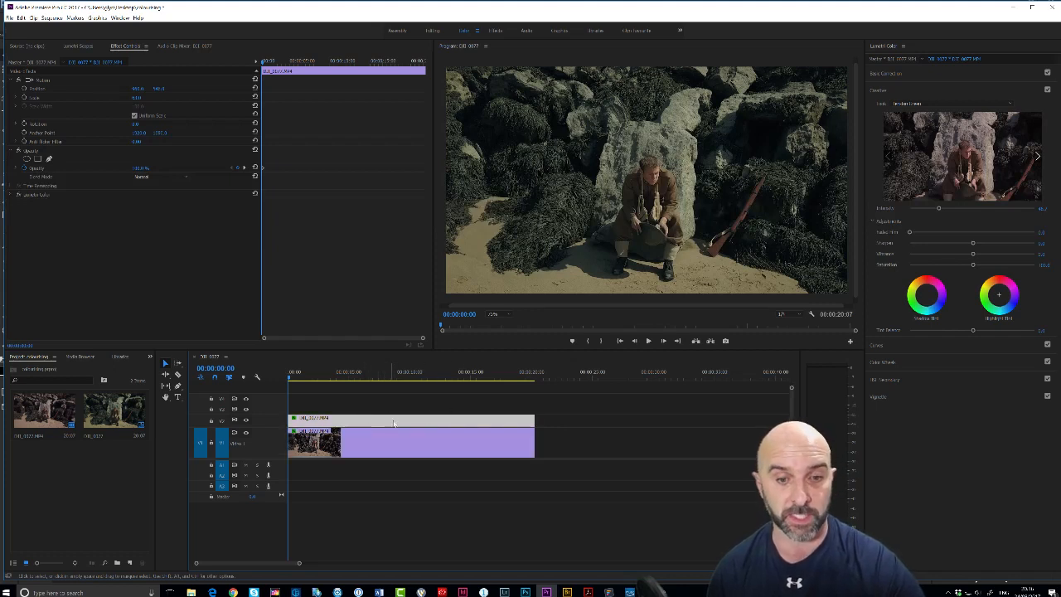
Step: Replace the V2 clip's Creative look with edgy amber.CUBE from the Desktop
left_click(918, 106)
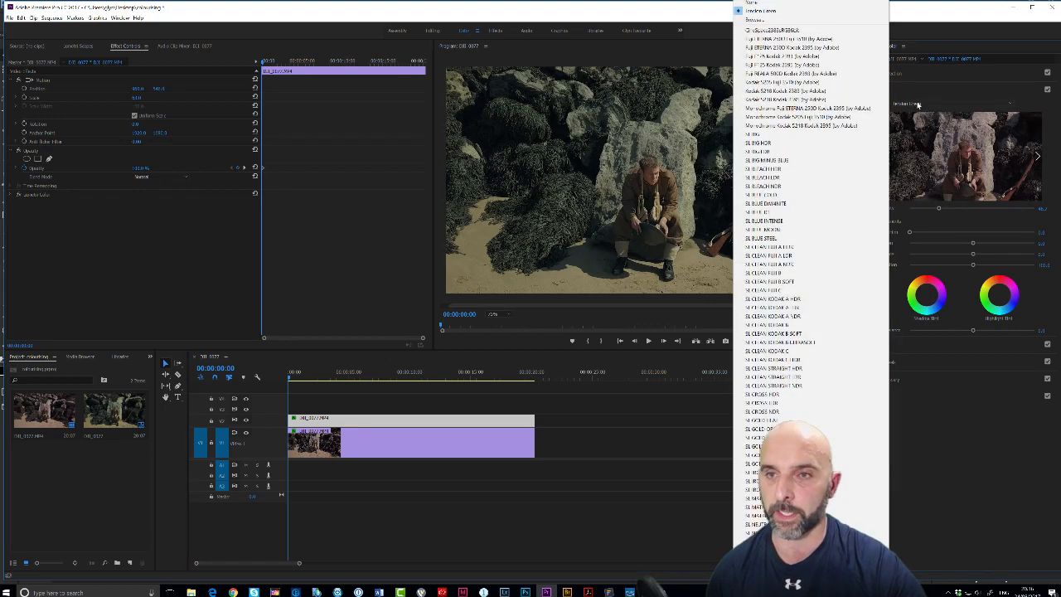
left_click(857, 23)
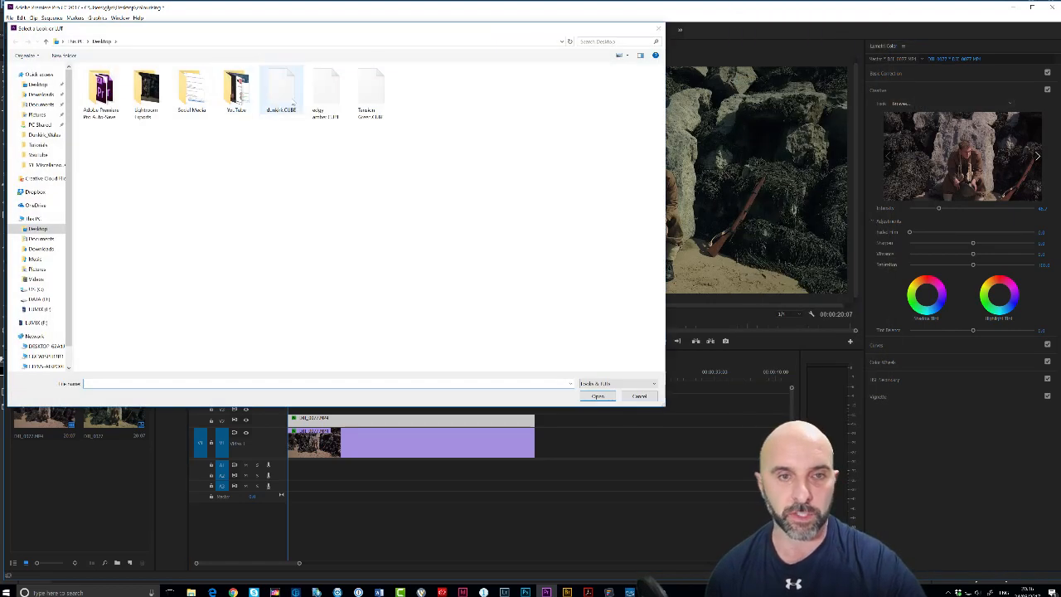
left_click(326, 91)
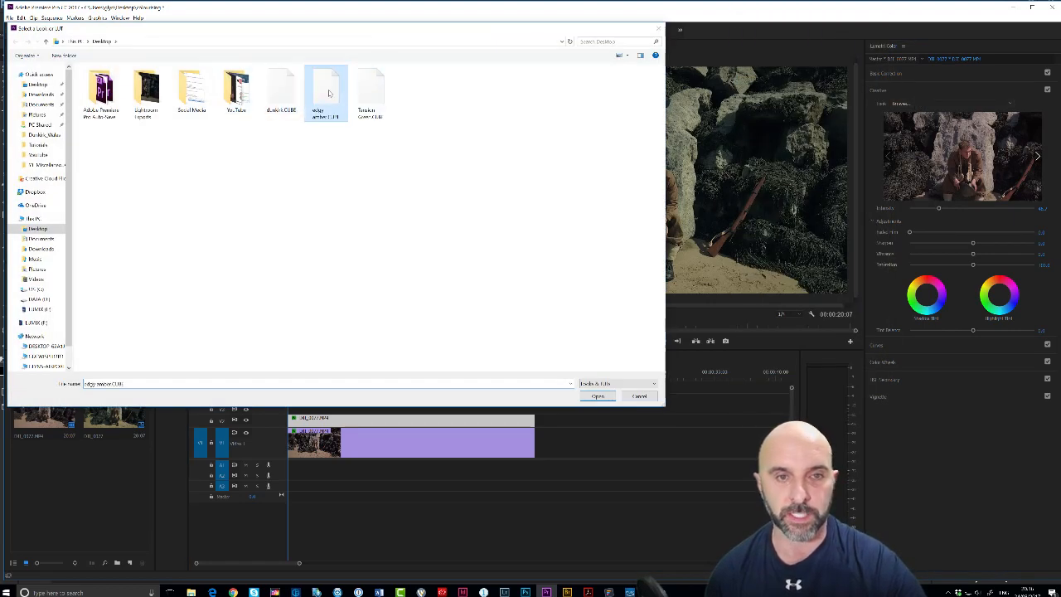
left_click(592, 395)
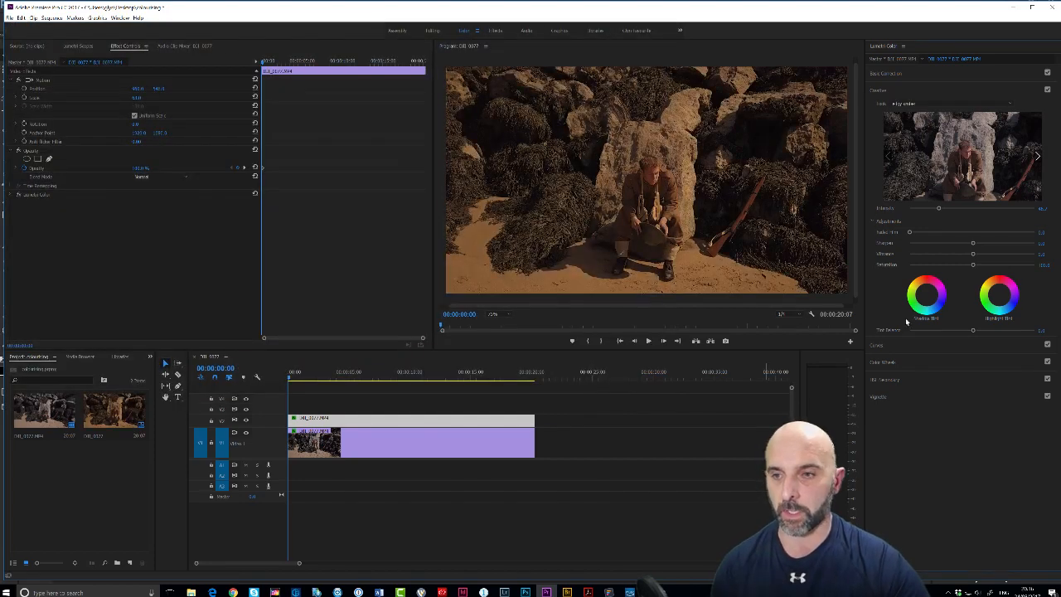
Step: Try reduced intensities for the edgy amber look, finishing with the intensity reset to 100
double_click(939, 210)
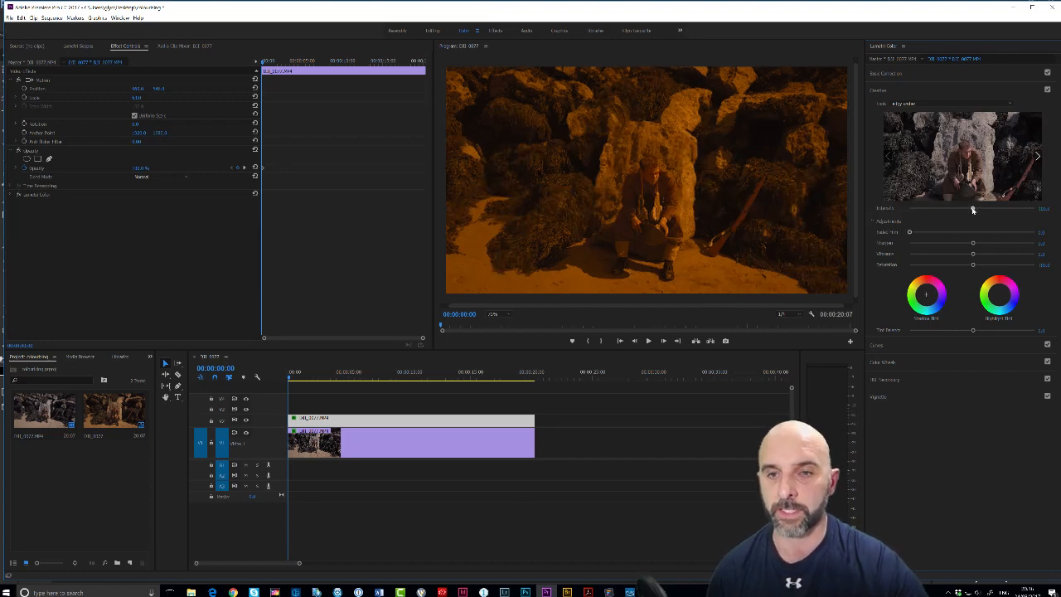
mouse_move(973, 210)
left_mouse_down()
mouse_move(925, 213)
mouse_move(957, 212)
left_mouse_up()
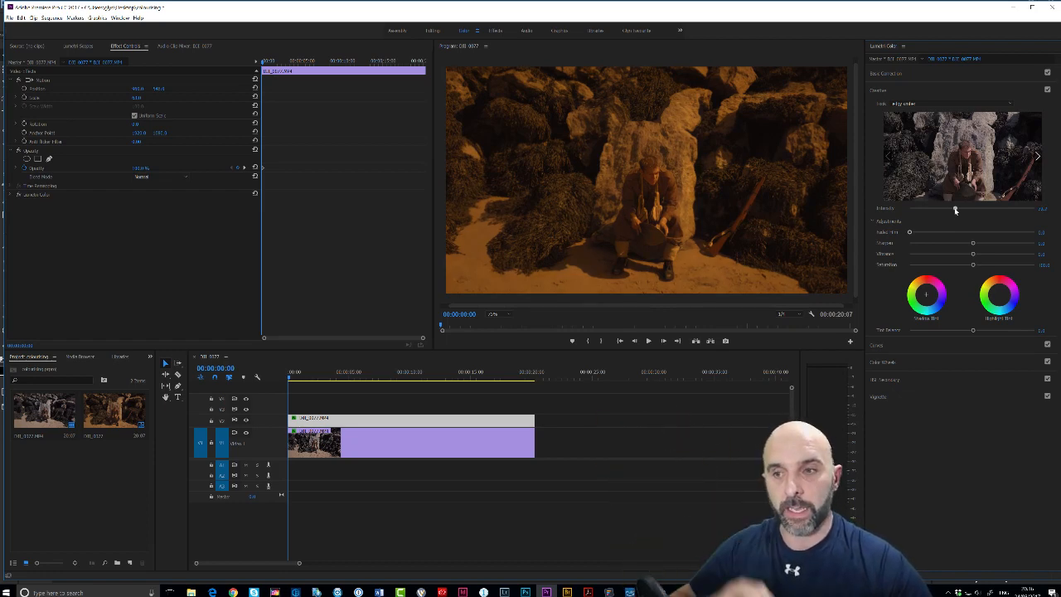
left_click_drag(957, 212, 920, 217)
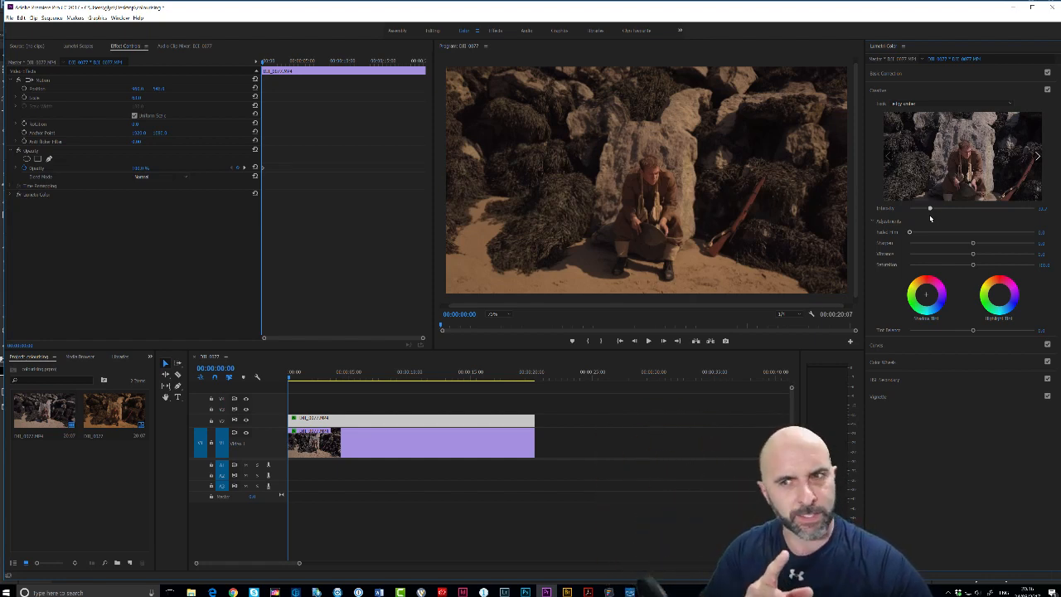
double_click(930, 209)
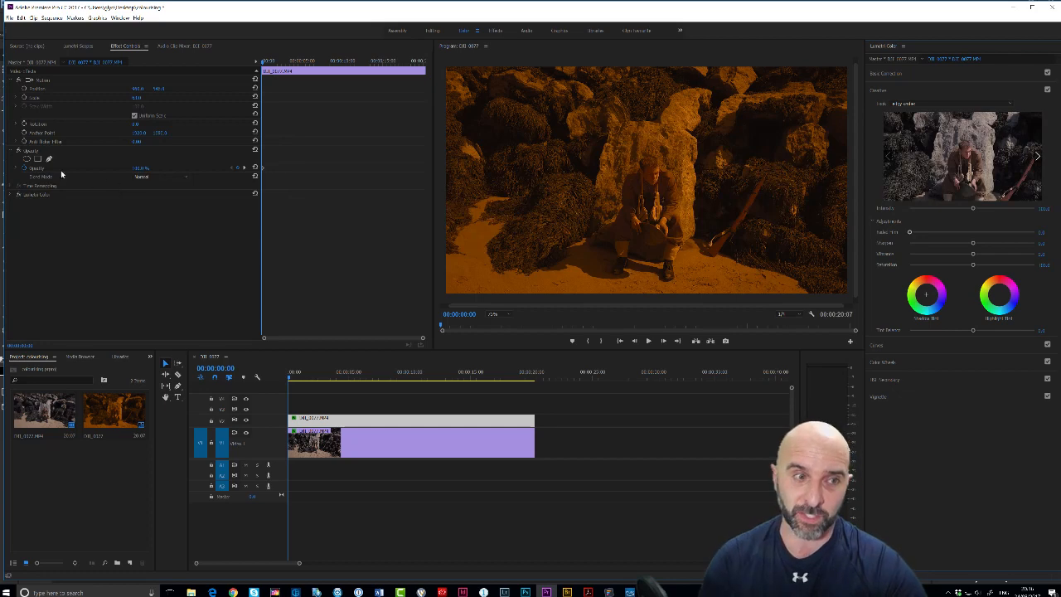
Step: Lower the V2 clip's opacity to roughly a third and toggle the V2 track's visibility off and on to compare
left_click_drag(153, 168, 116, 169)
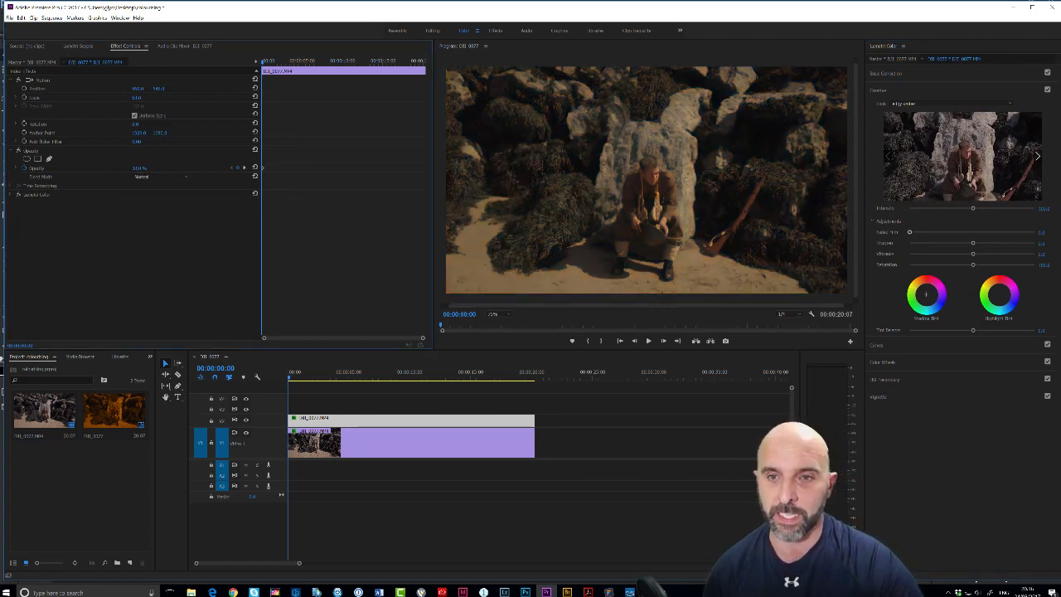
left_click(247, 421)
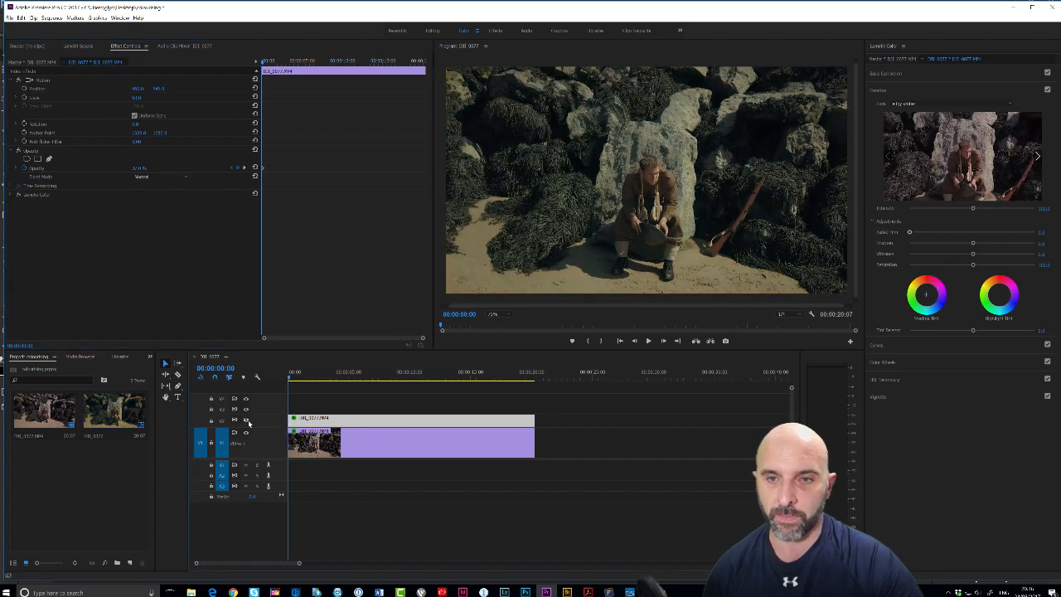
left_click(247, 421)
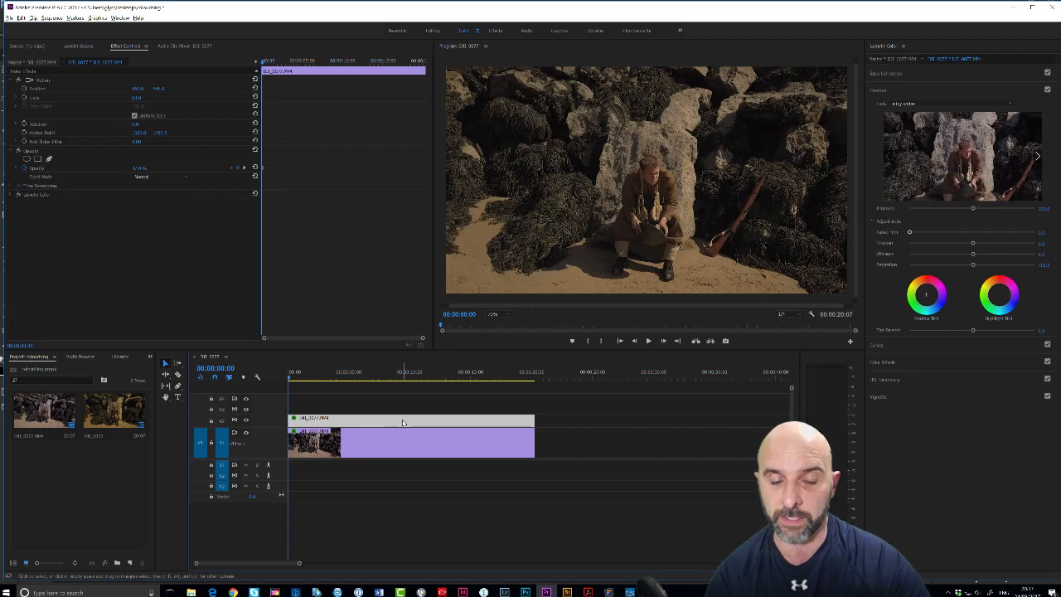
Step: Duplicate the V2 clip onto the V3 track directly above it
left_click_drag(402, 423, 403, 410)
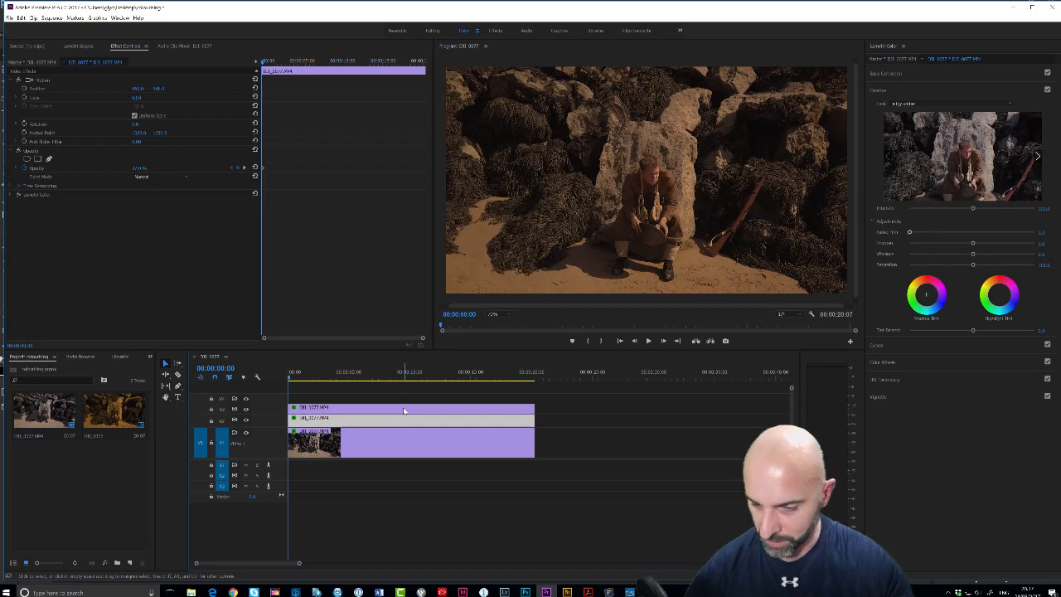
scroll(403, 410, "down", 5)
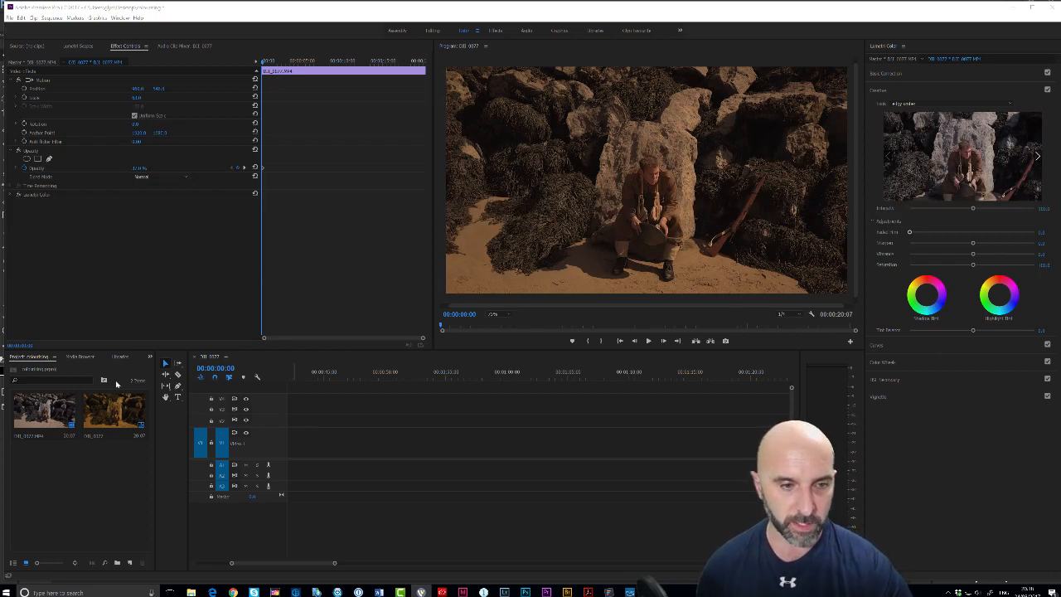
Step: Add a "DUNKIRK" text title over the seated soldier in the video frame and slightly reduce its font size
left_click(176, 398)
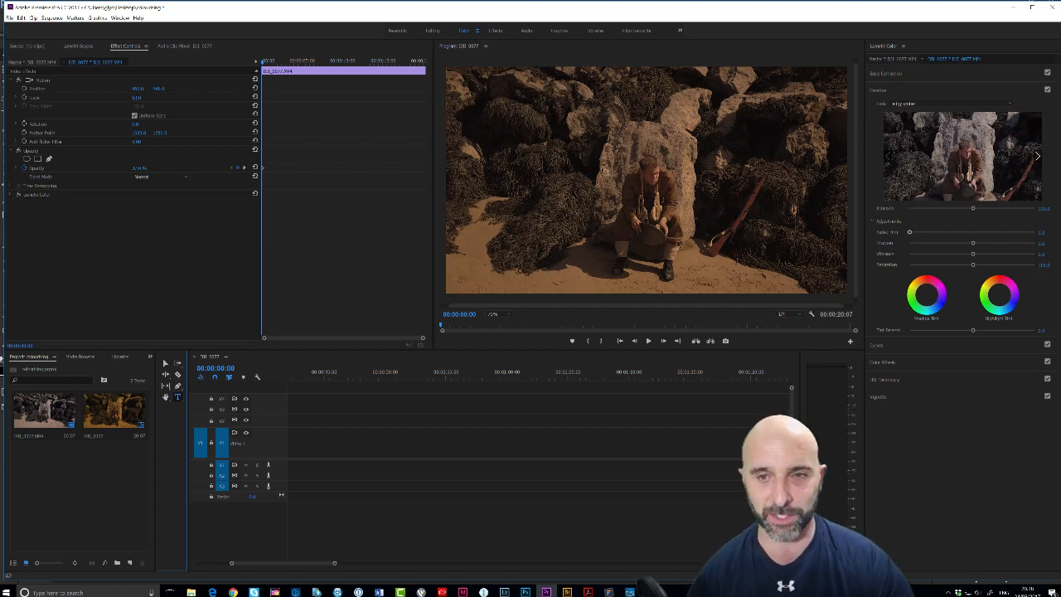
left_click(604, 170)
type("DUNKIRK")
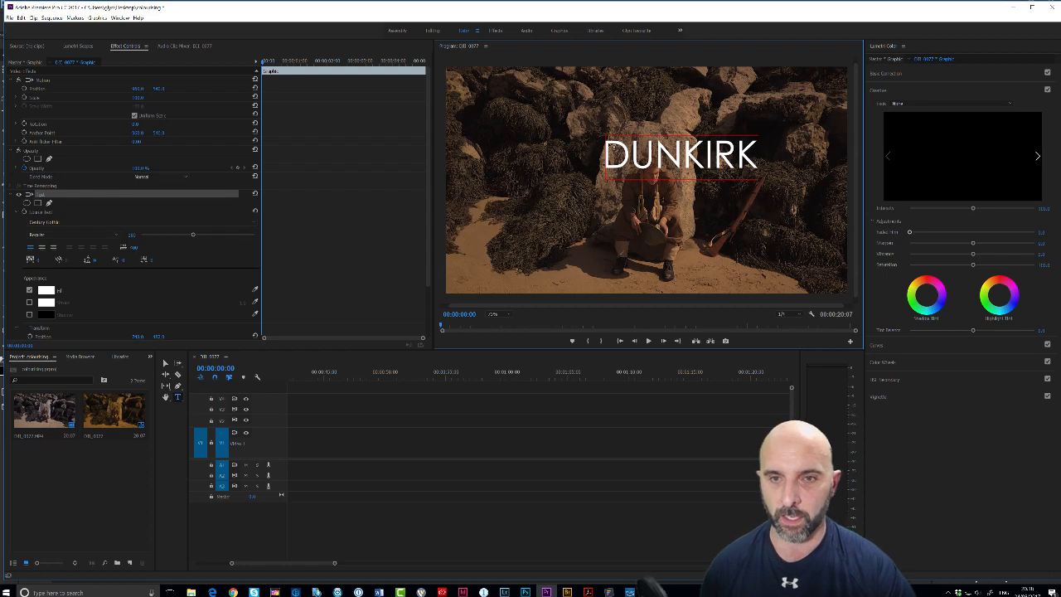
left_click_drag(604, 155, 752, 157)
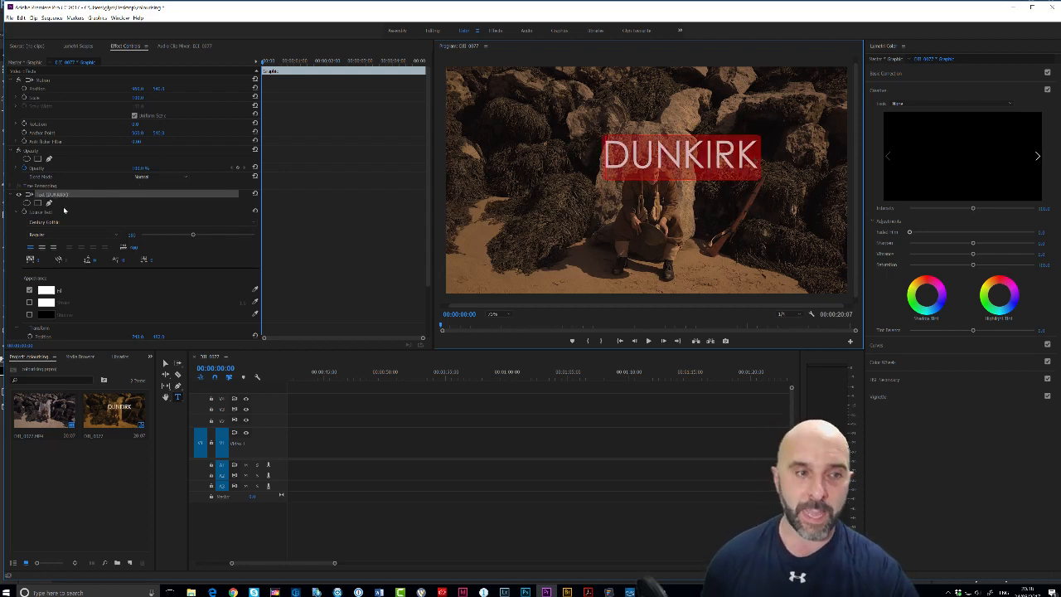
mouse_move(192, 236)
left_mouse_down()
mouse_move(173, 237)
mouse_move(205, 239)
mouse_move(184, 237)
left_mouse_up()
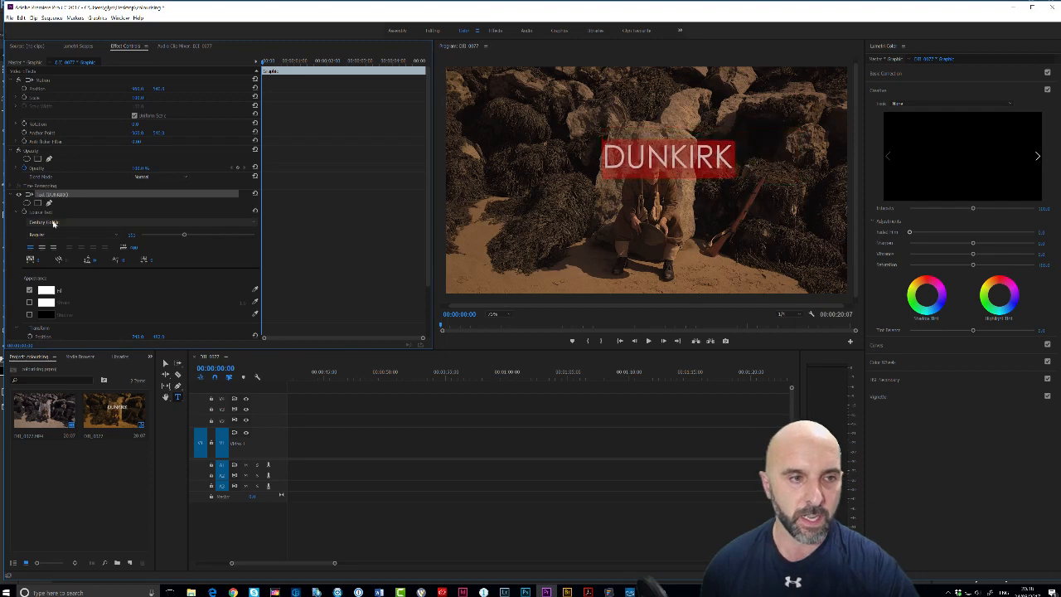
Step: Change the font of the DUNKIRK title from the current sans-serif typeface to Constantia
left_click(52, 223)
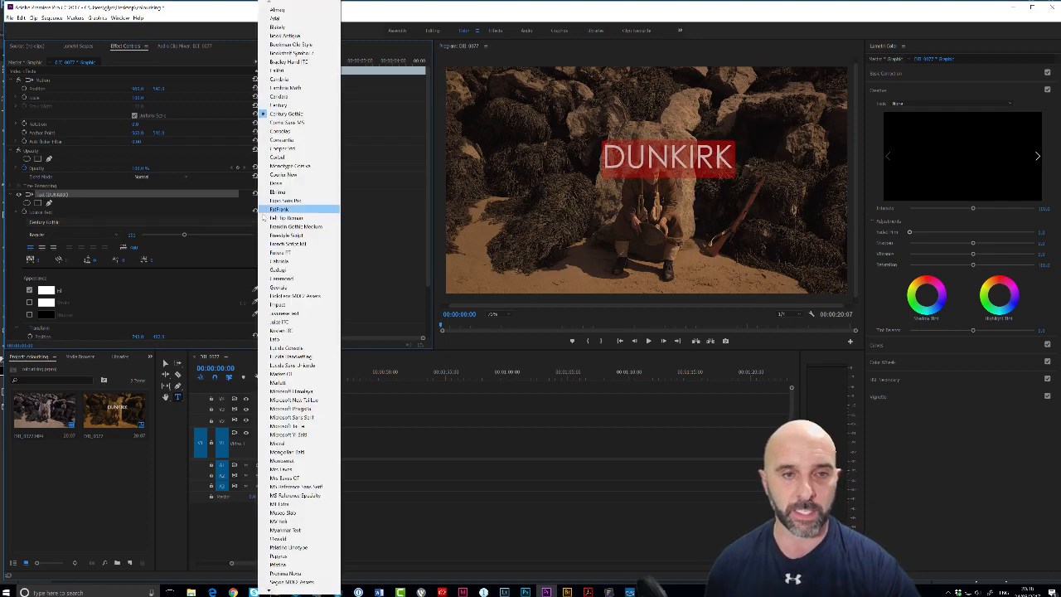
left_click(280, 140)
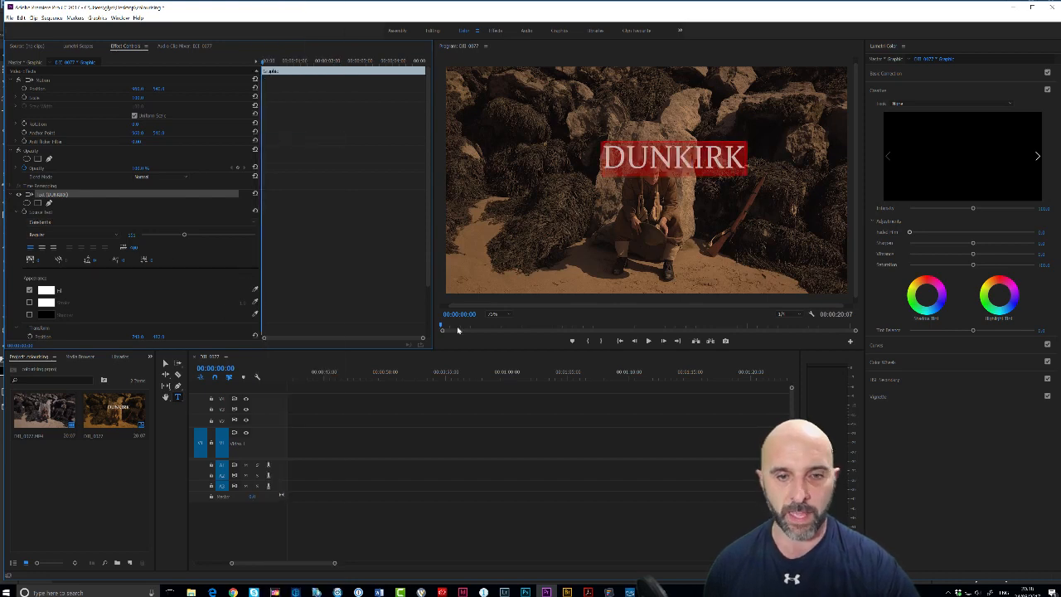
left_click(165, 363)
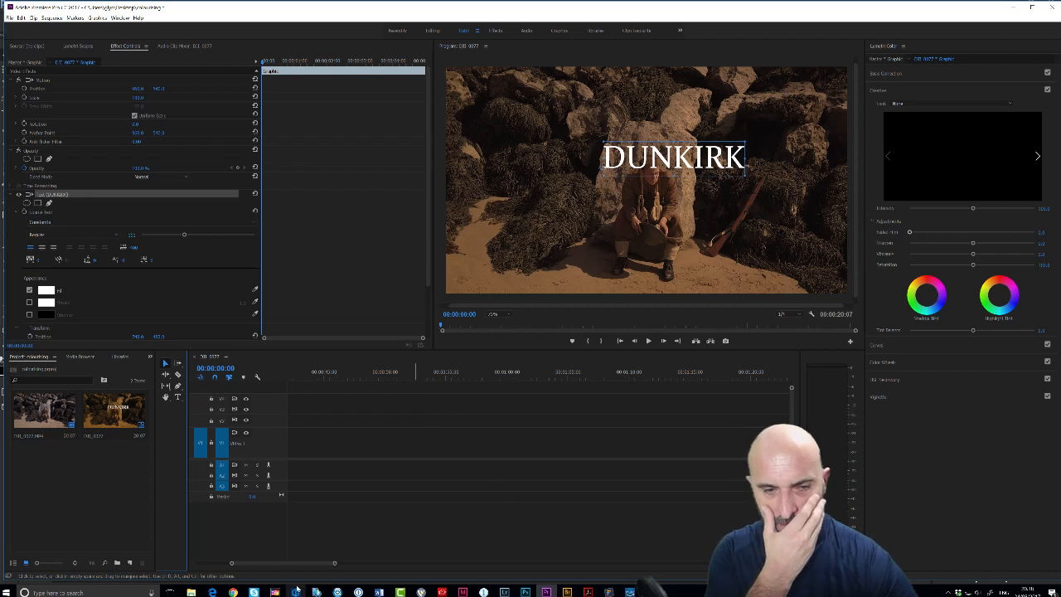
Step: Center the DUNKIRK title vertically and horizontally in the video frame
left_click_drag(285, 563, 250, 570)
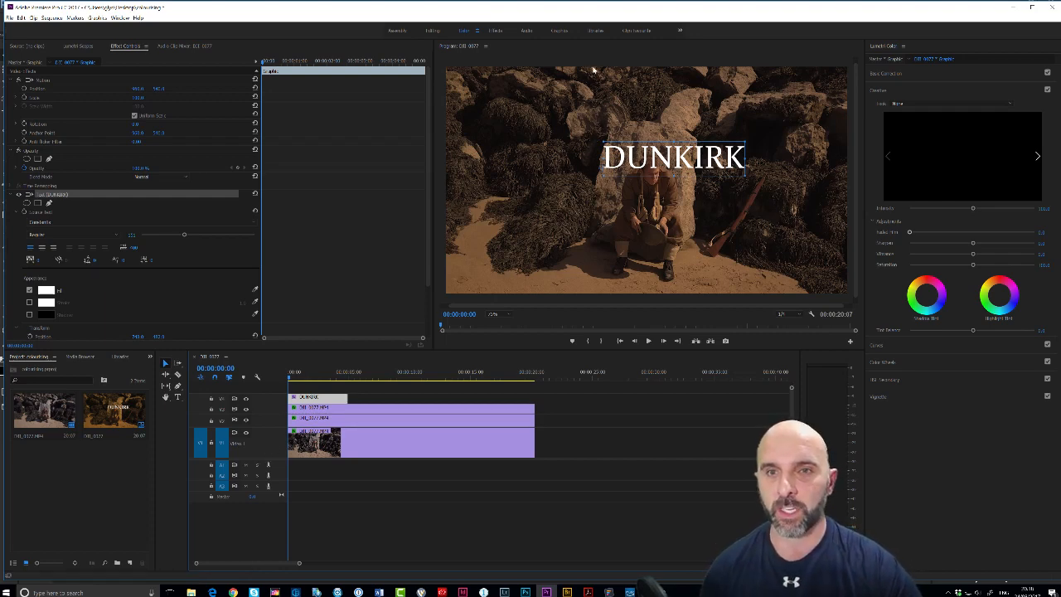
left_click(558, 32)
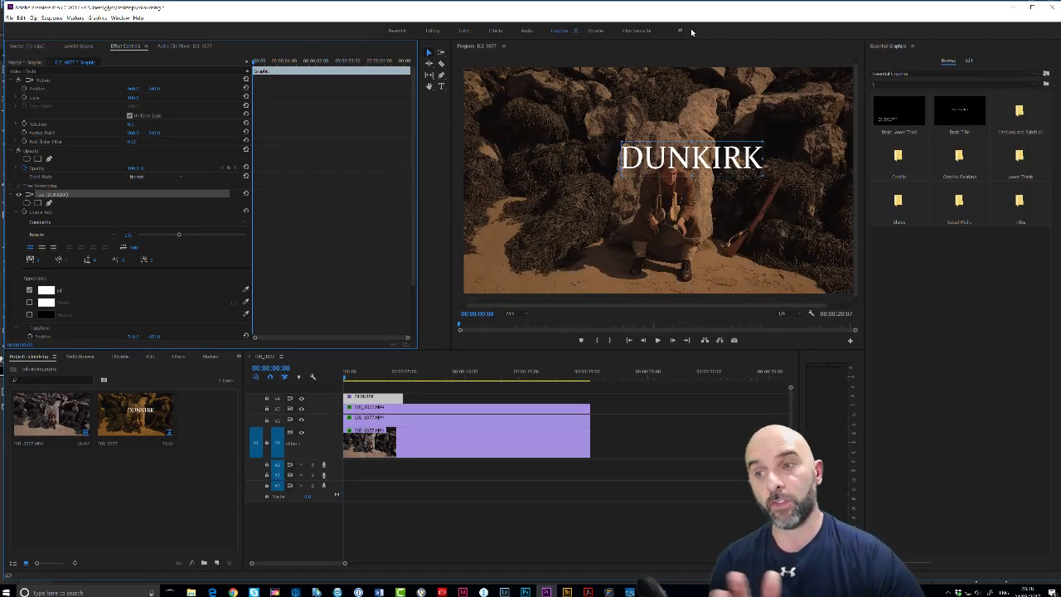
left_click(970, 60)
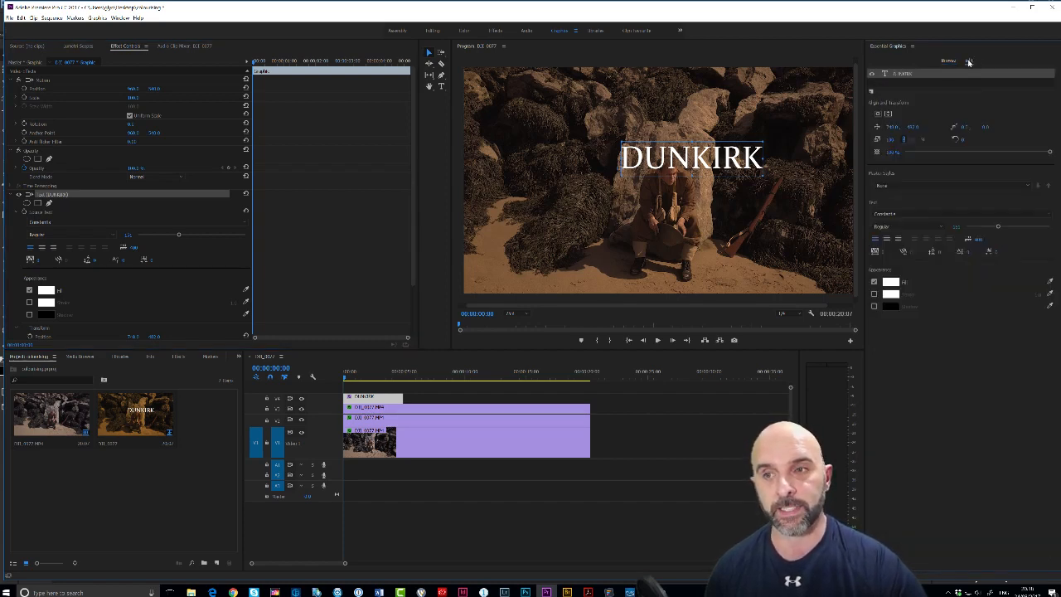
left_click(877, 113)
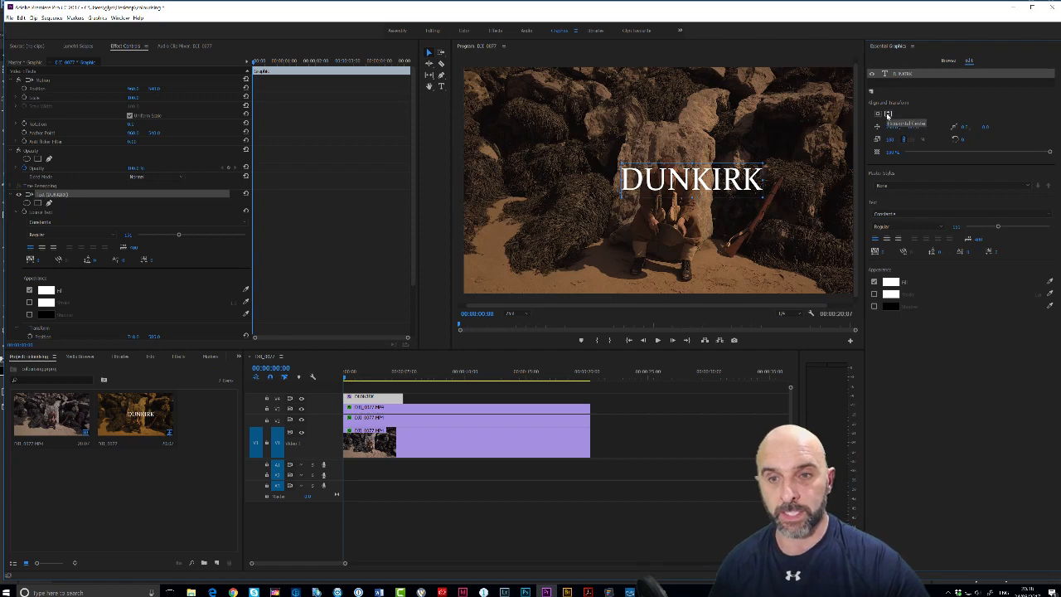
left_click(887, 114)
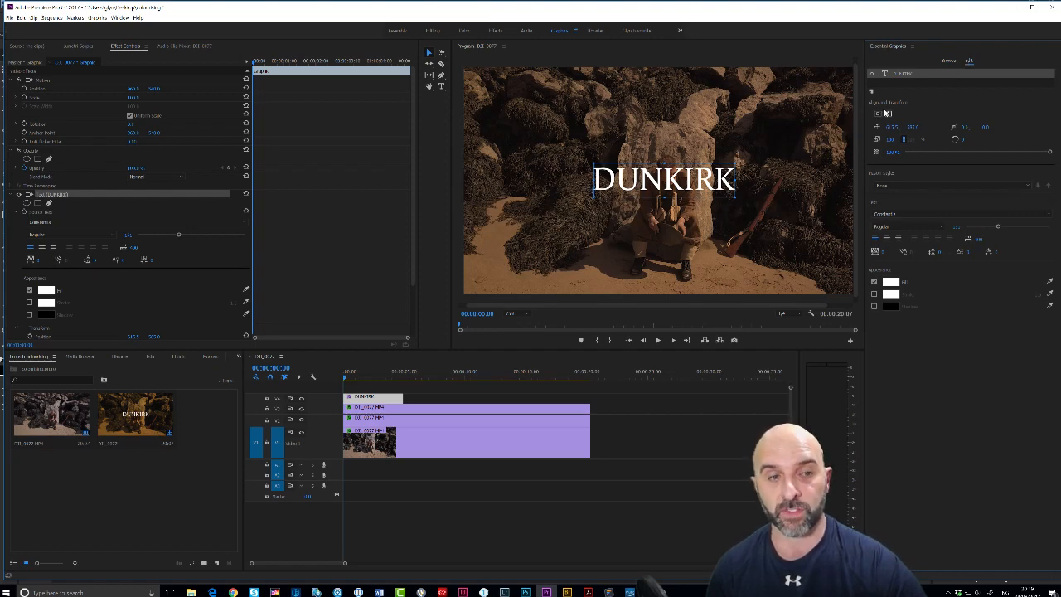
Step: Extend the DUNKIRK title clip on V4 to the same end point as the video clips beneath it
left_click(452, 444)
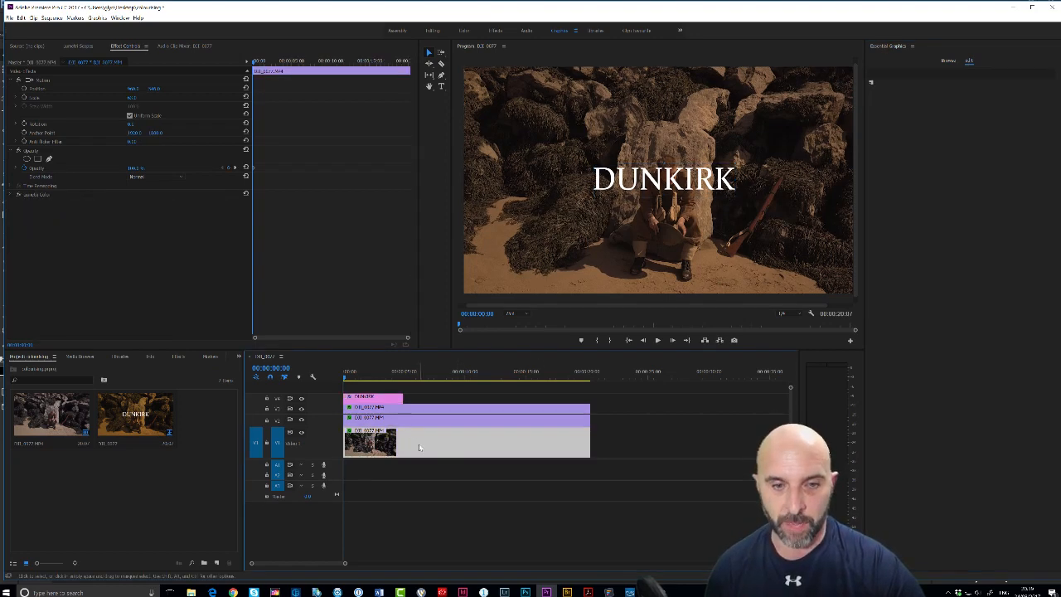
left_click(395, 400)
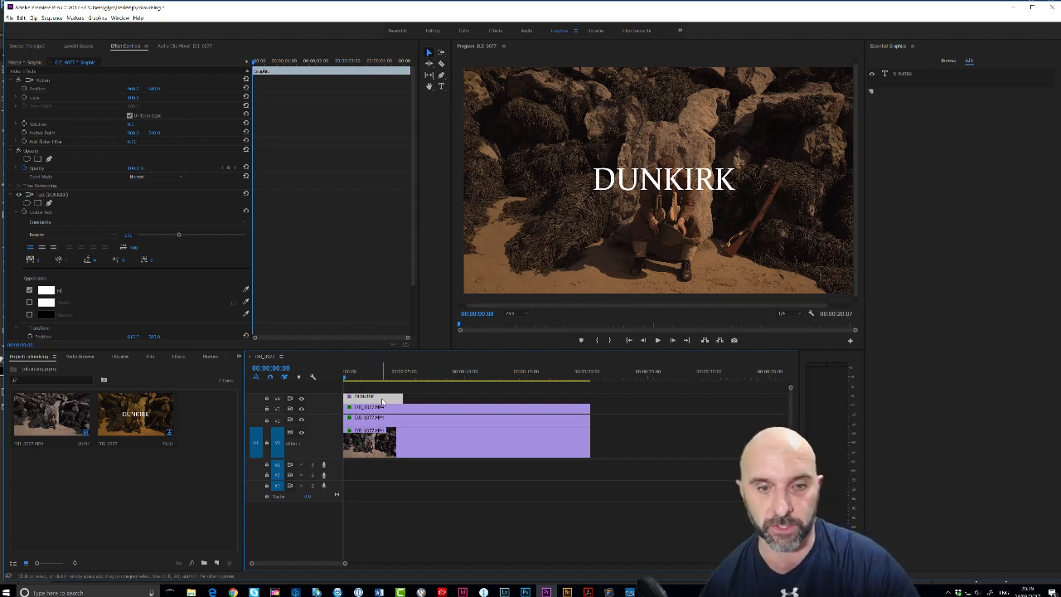
left_click_drag(403, 399, 609, 400)
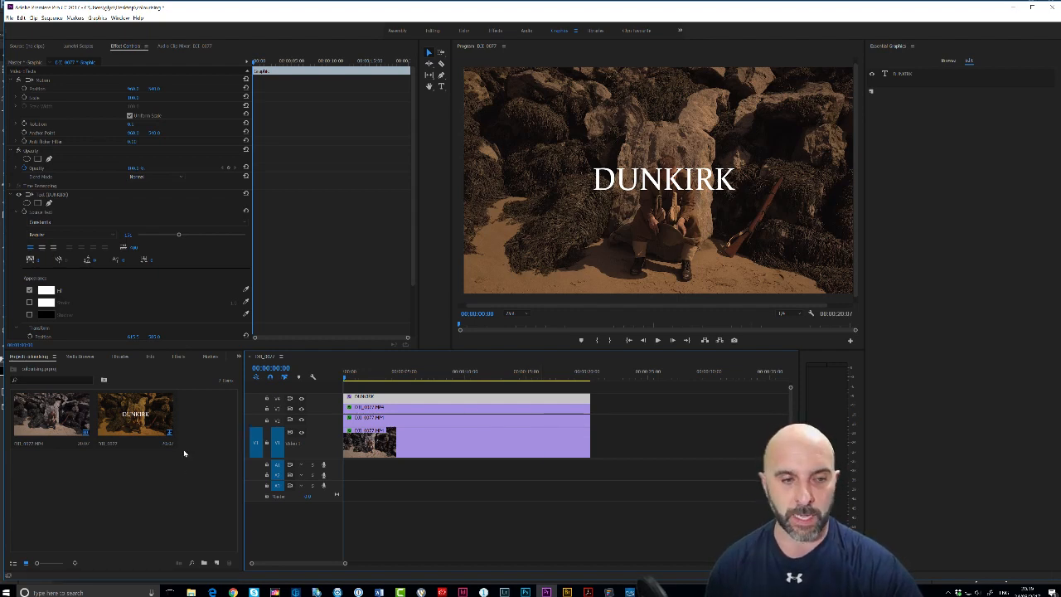
Step: Create an adjustment layer with the default video settings and place it above the title, spanning the full length of the clips
left_click(431, 31)
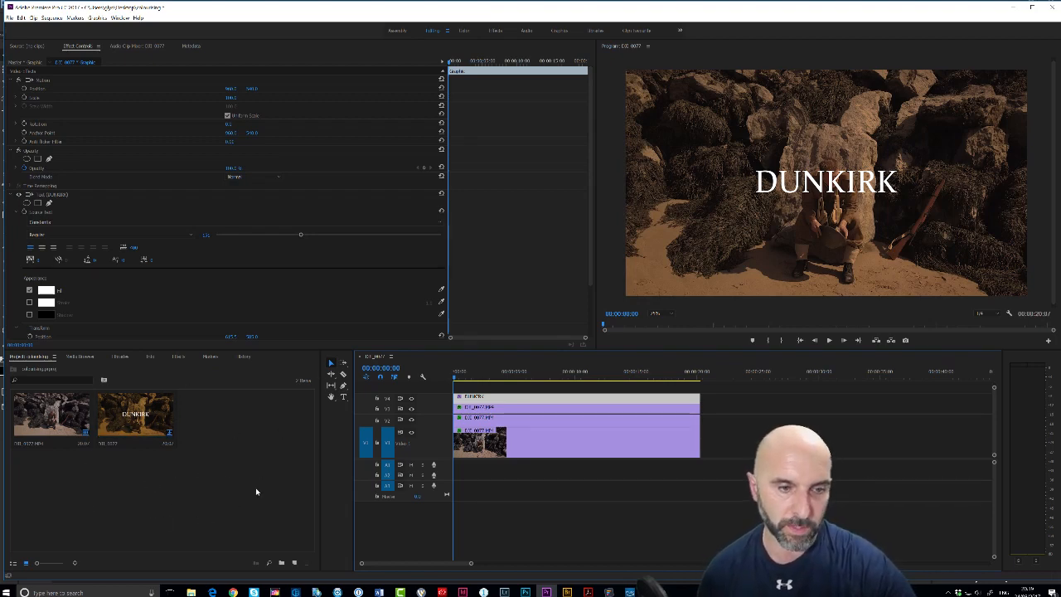
right_click(226, 452)
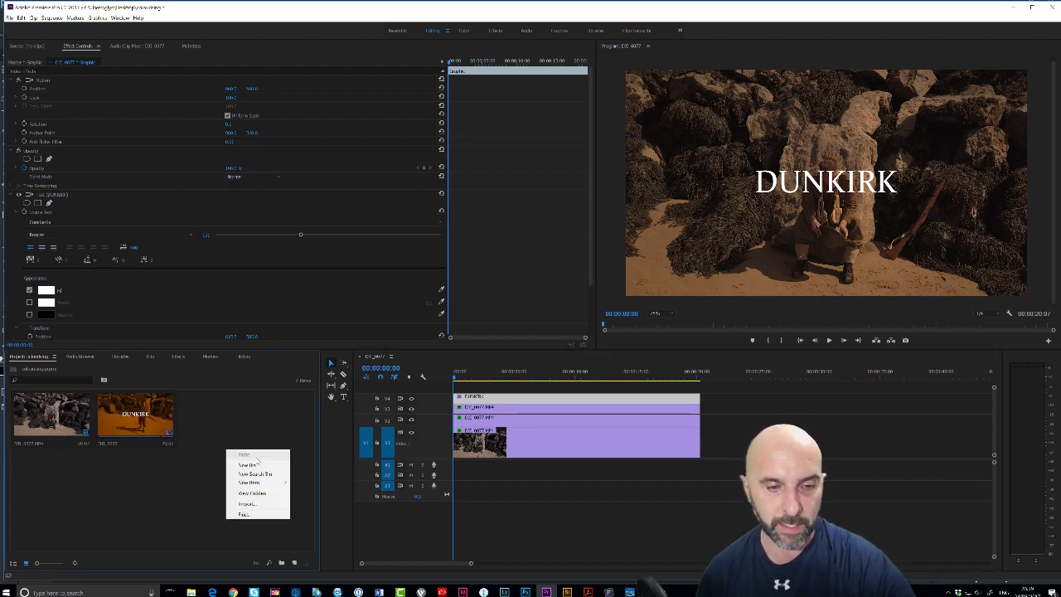
mouse_move(262, 487)
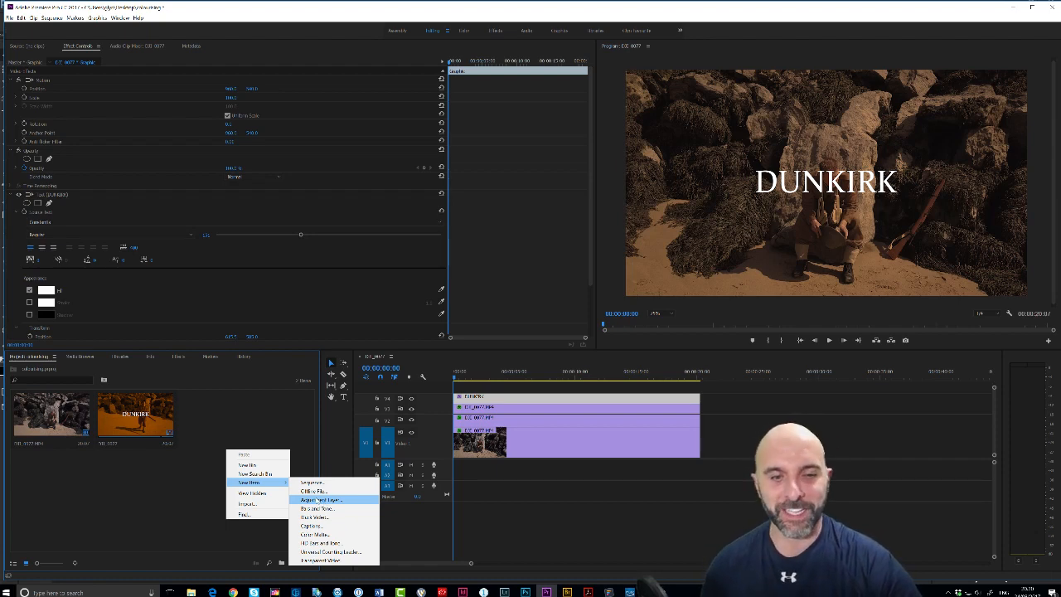
left_click(323, 501)
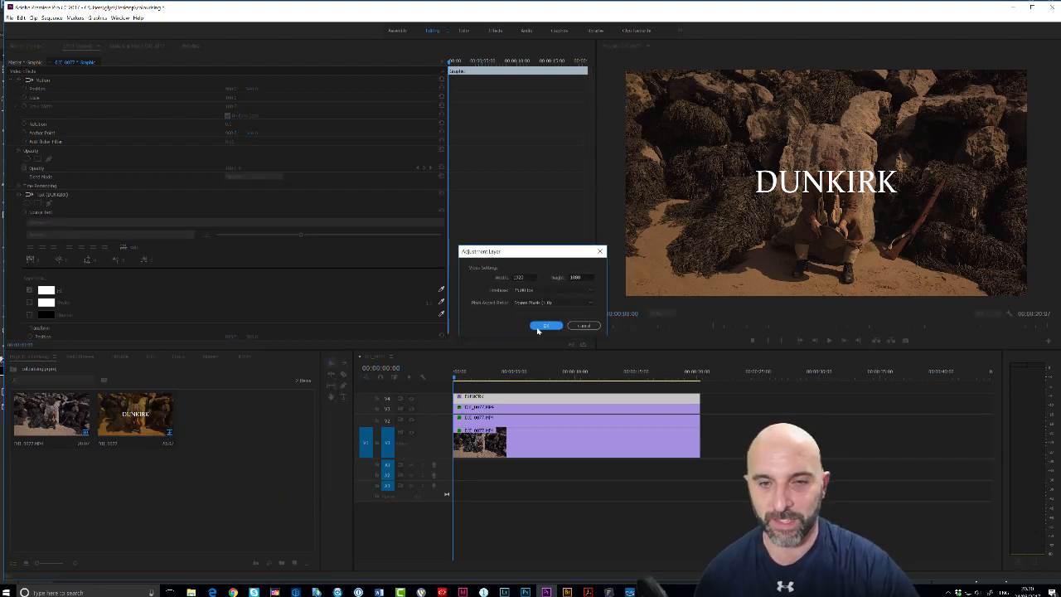
left_click_drag(507, 251, 512, 284)
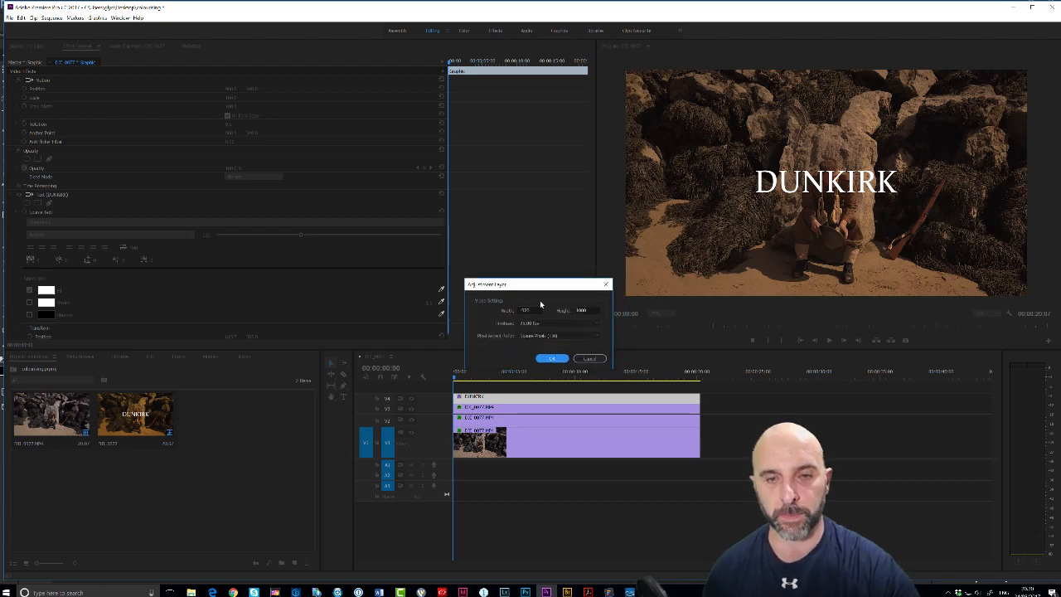
left_click(545, 361)
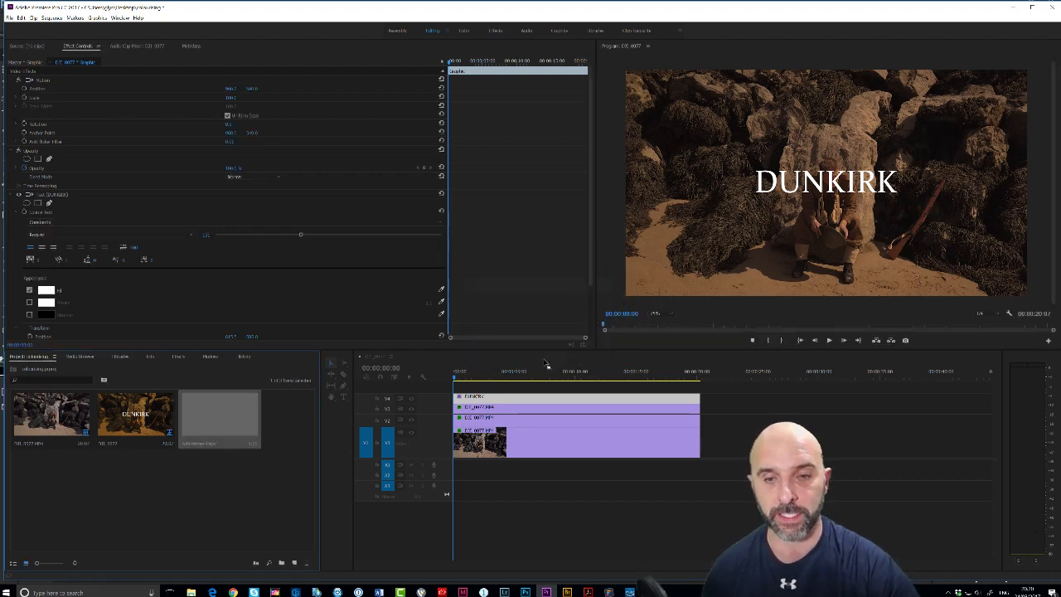
left_click_drag(214, 418, 699, 383)
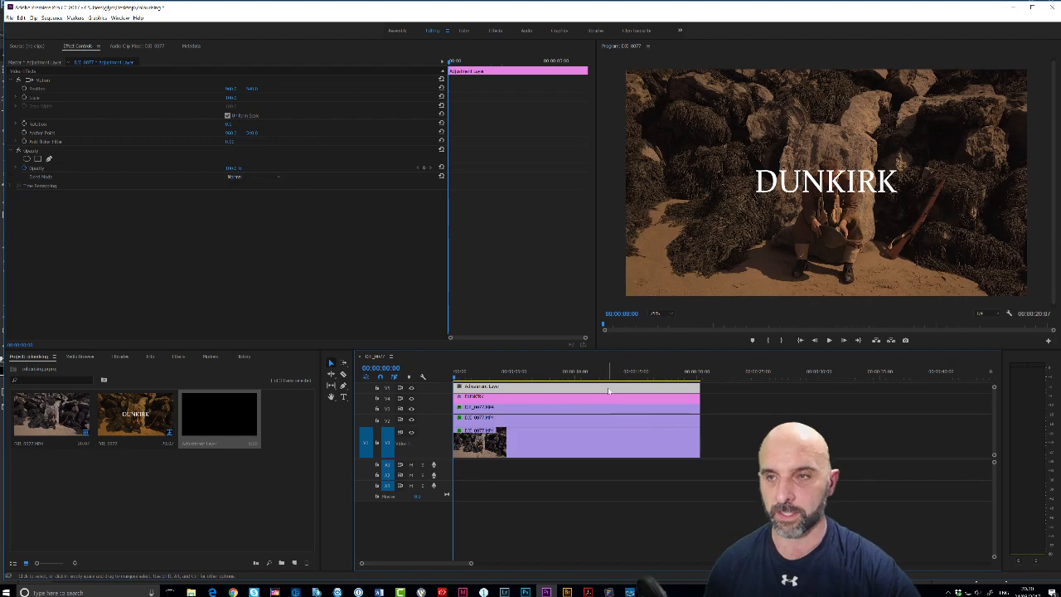
Step: Apply the Crop effect to the adjustment layer and crop about 14% from the top and 12% from the bottom
left_click(498, 31)
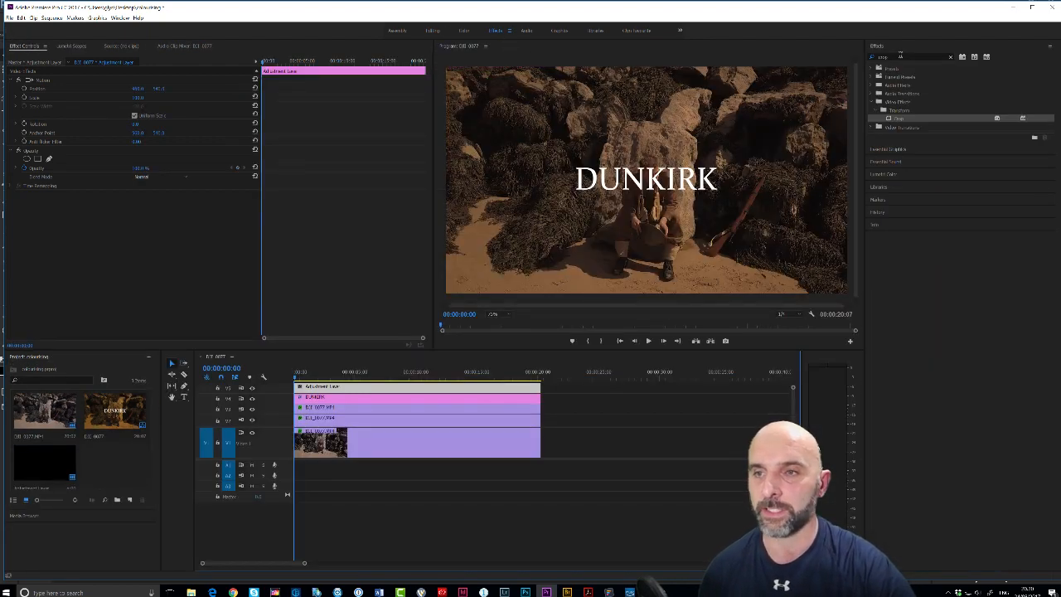
left_click(894, 57)
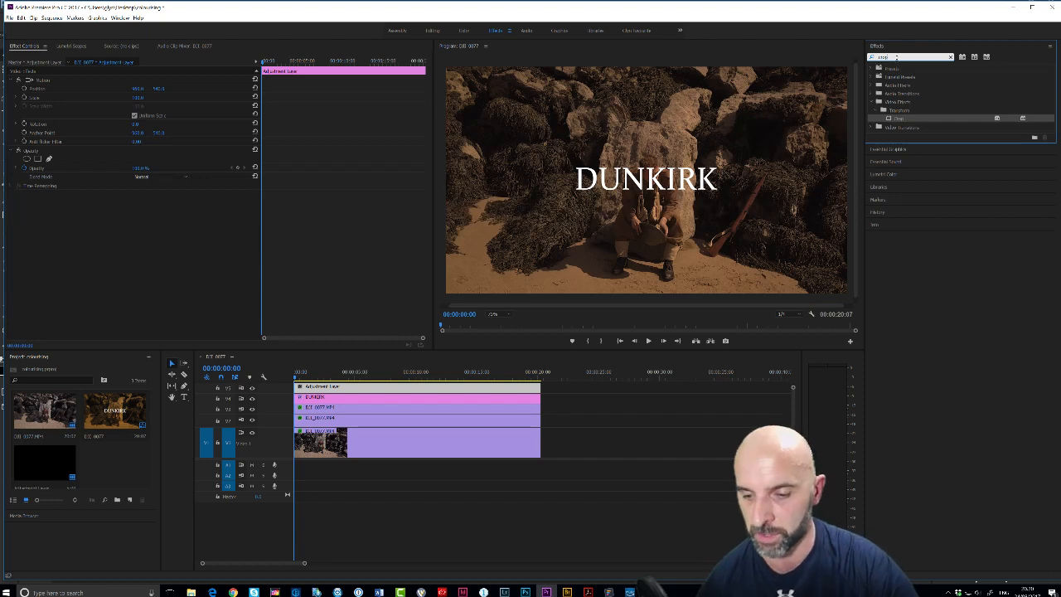
key("BackSpace")
key("BackSpace")
key("BackSpace")
key("BackSpace")
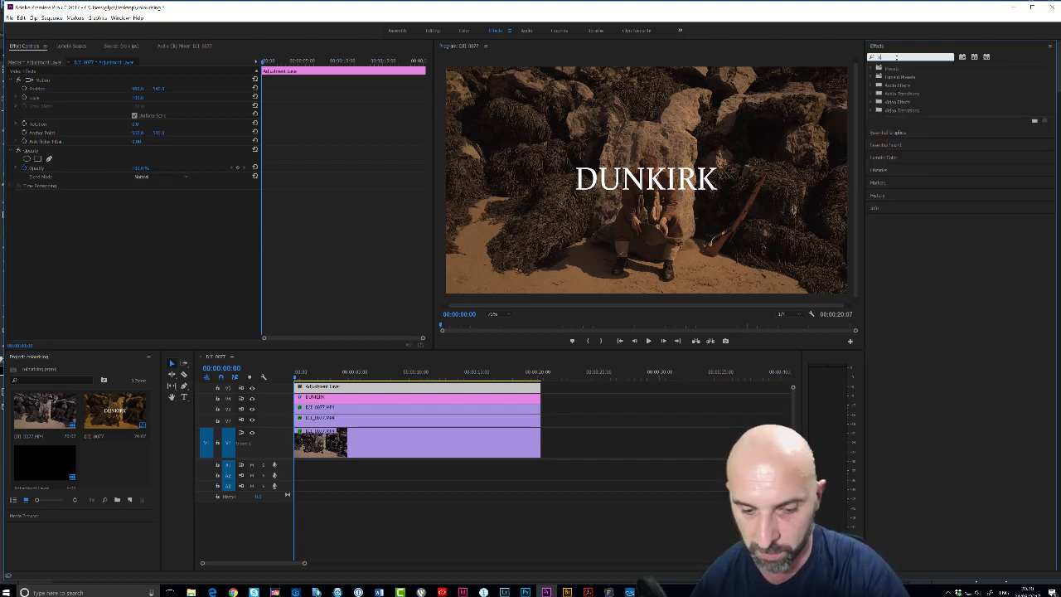
type("crop")
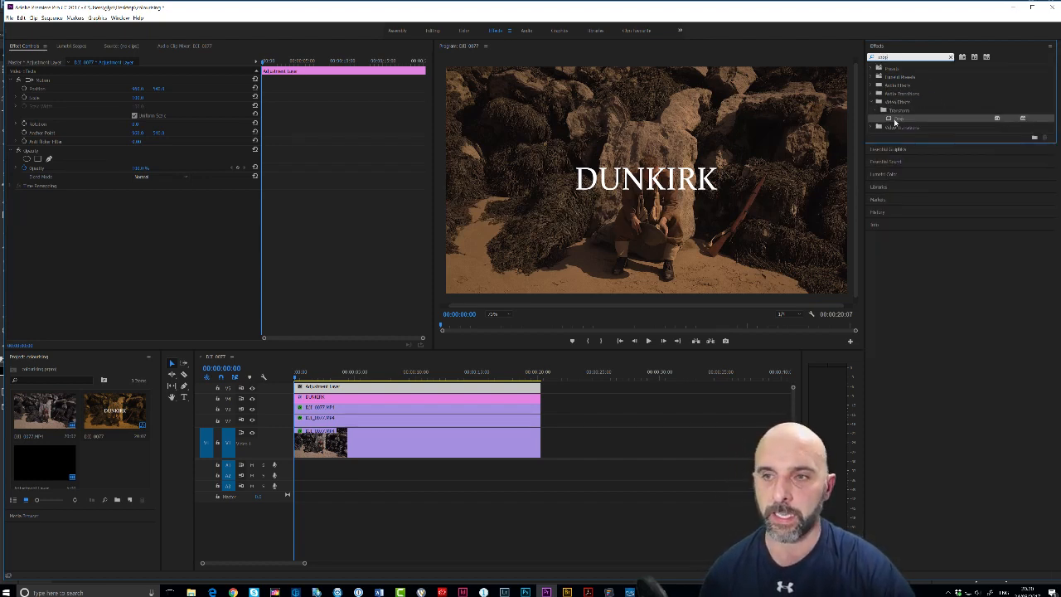
left_click_drag(898, 121, 417, 389)
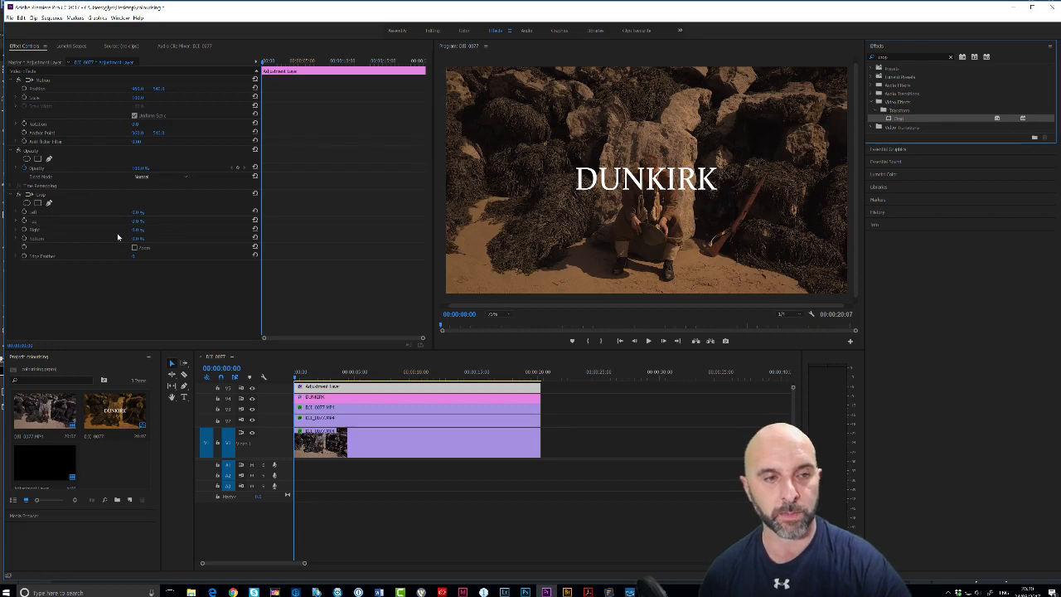
mouse_move(135, 213)
left_mouse_down()
mouse_move(191, 213)
mouse_move(135, 213)
mouse_move(147, 222)
left_mouse_up()
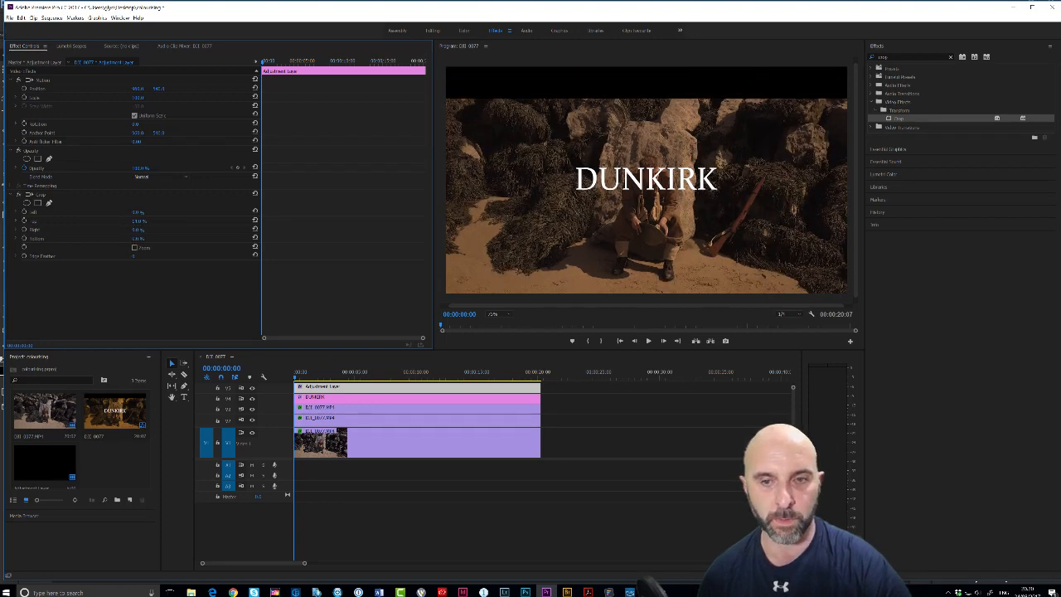
left_click_drag(137, 239, 142, 237)
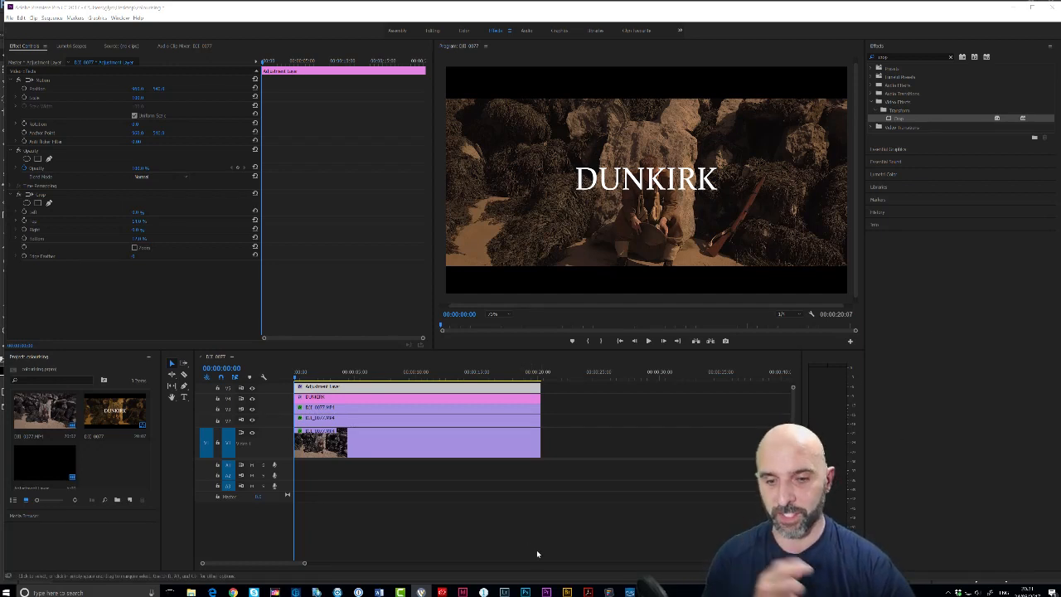
Step: Delete the DUNKIRK title, the adjustment layer and the V2 and V3 clips, keeping only the V1 clip in the timeline
left_click(400, 419)
left_click(427, 387, "shift")
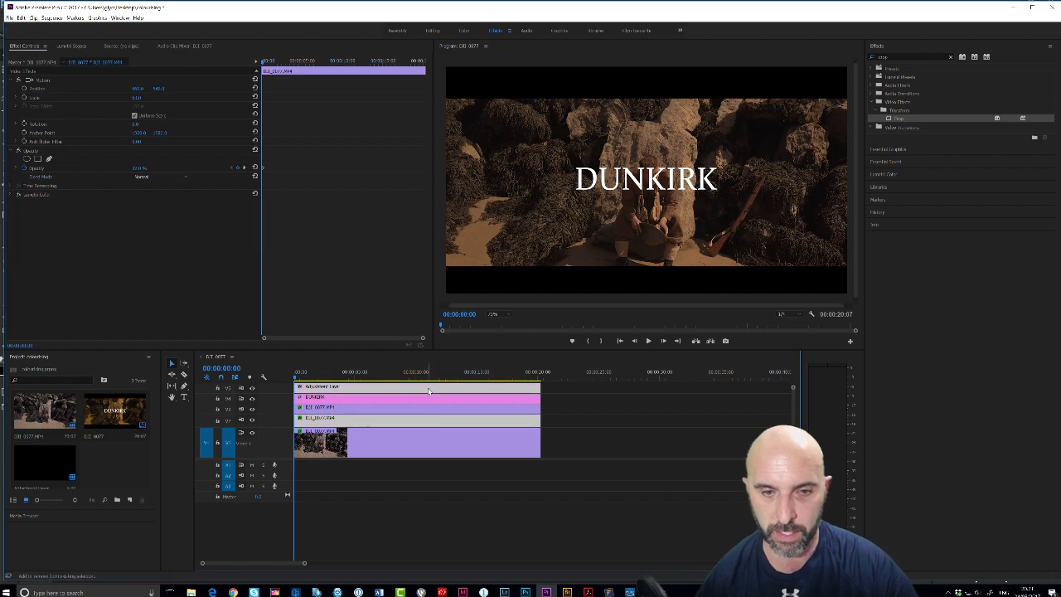
left_click(429, 399)
left_click(429, 410, "shift")
key("Delete")
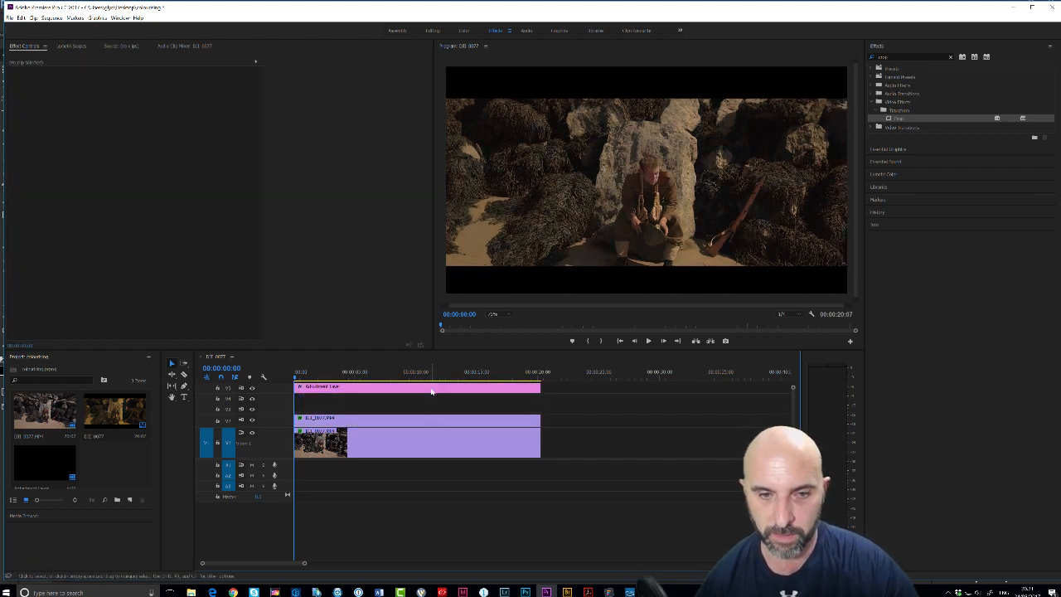
left_click(431, 389)
key("Delete")
left_click(430, 419)
key("Delete")
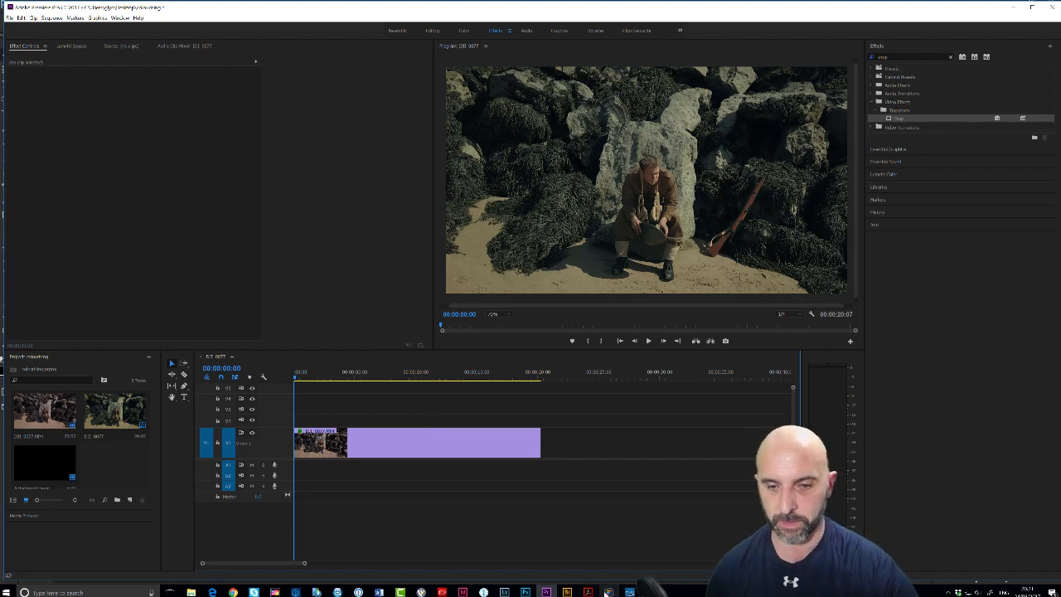
Step: Switch to Filmstro Pro and lower the momentum, depth and power levels to their minimum
left_click(609, 592)
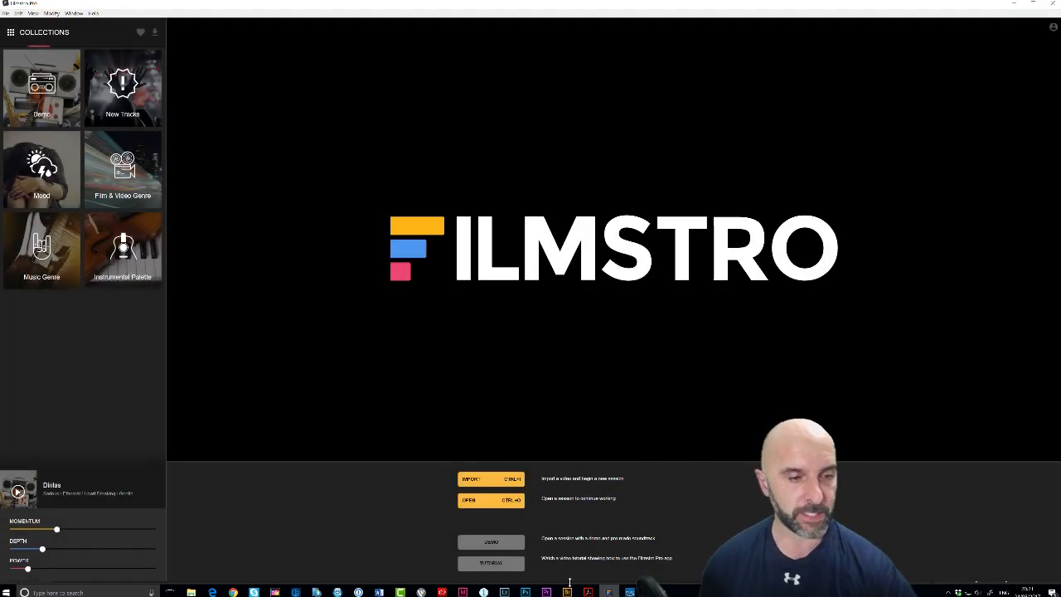
left_click_drag(57, 529, 10, 570)
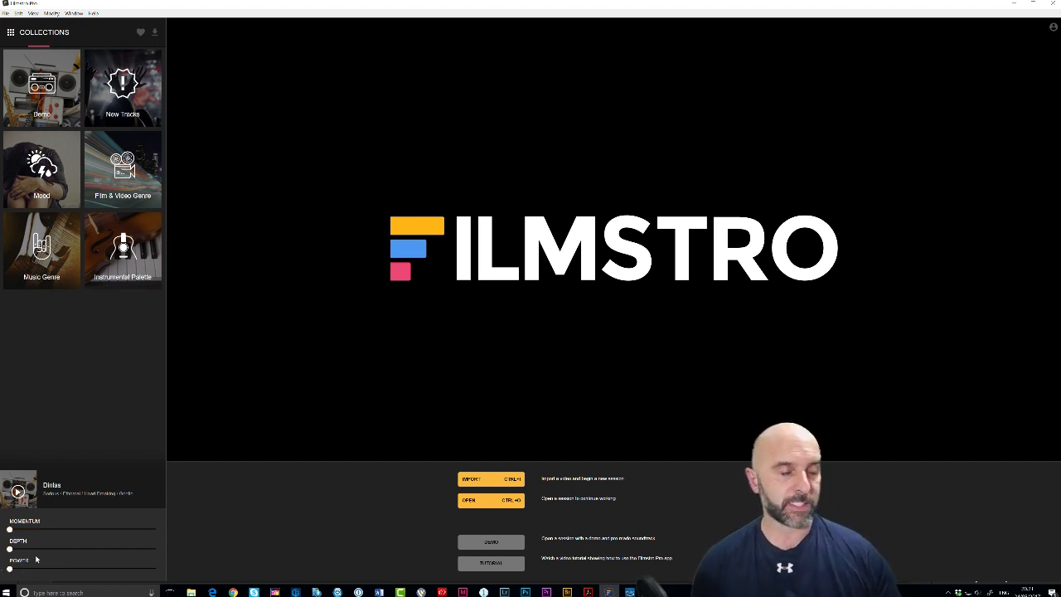
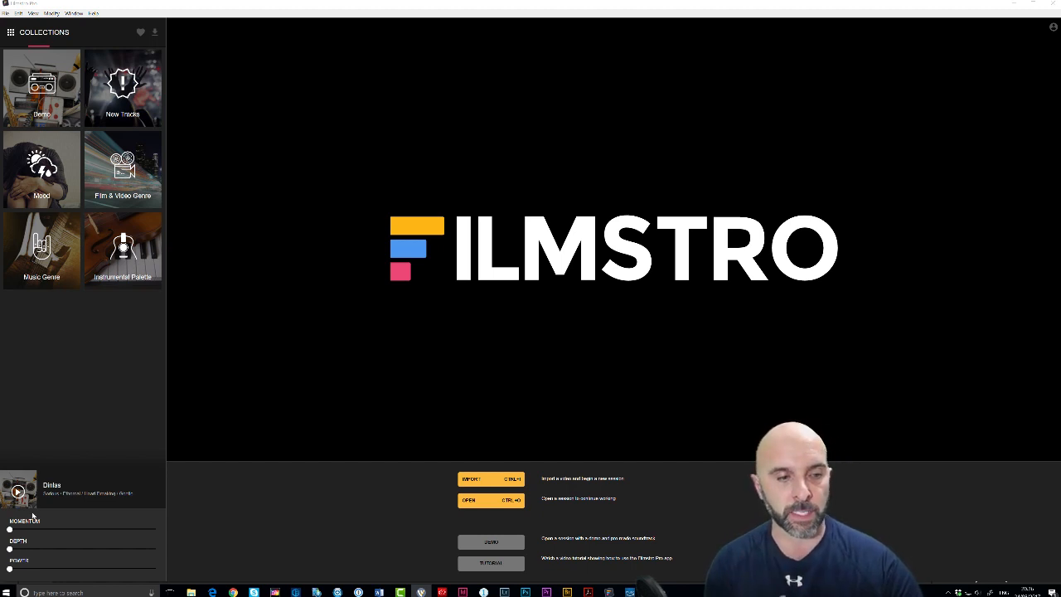
Step: Play the Soldier track from the favourites, lower the system volume and raise the track's momentum to maximum
left_click(140, 32)
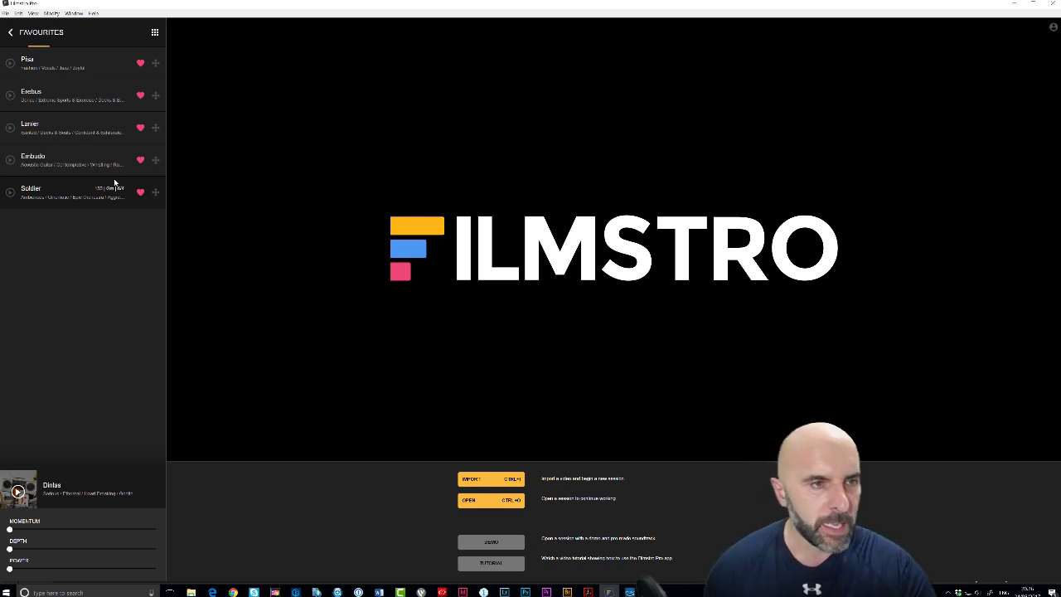
left_click(9, 194)
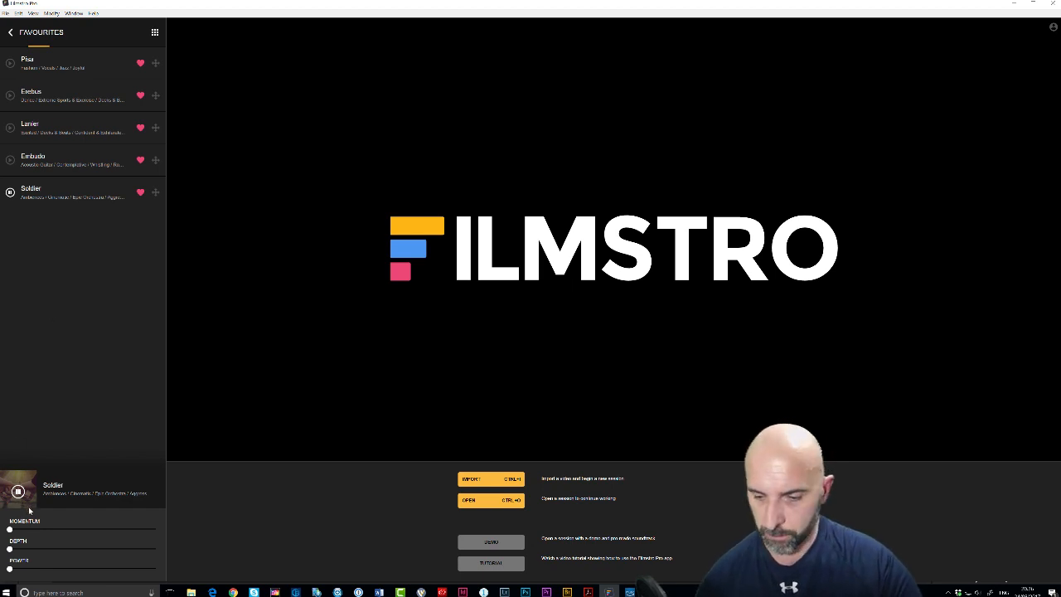
key("XF86AudioLowerVolume")
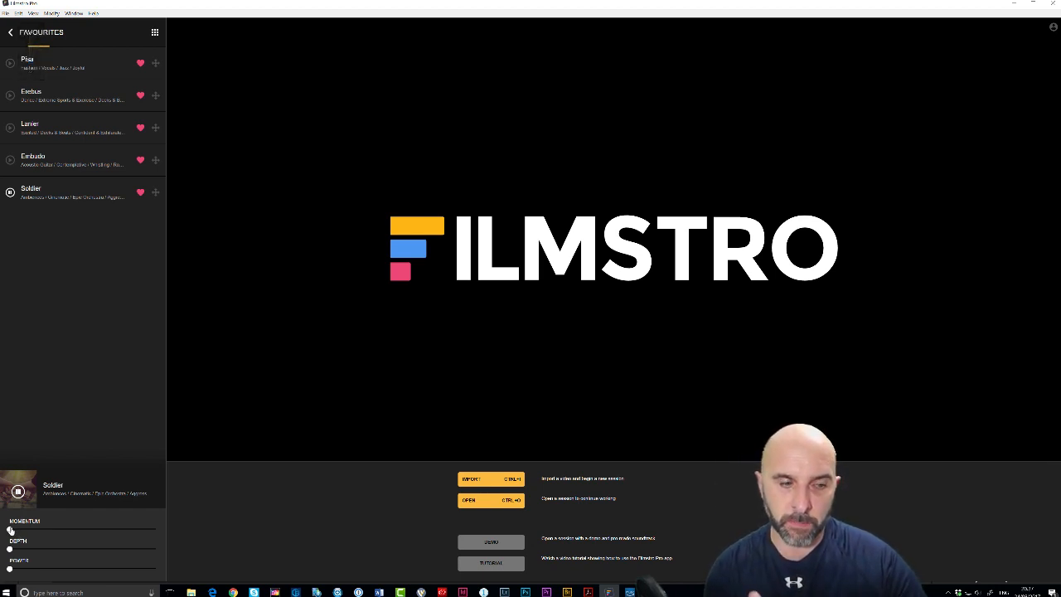
left_click_drag(10, 530, 160, 537)
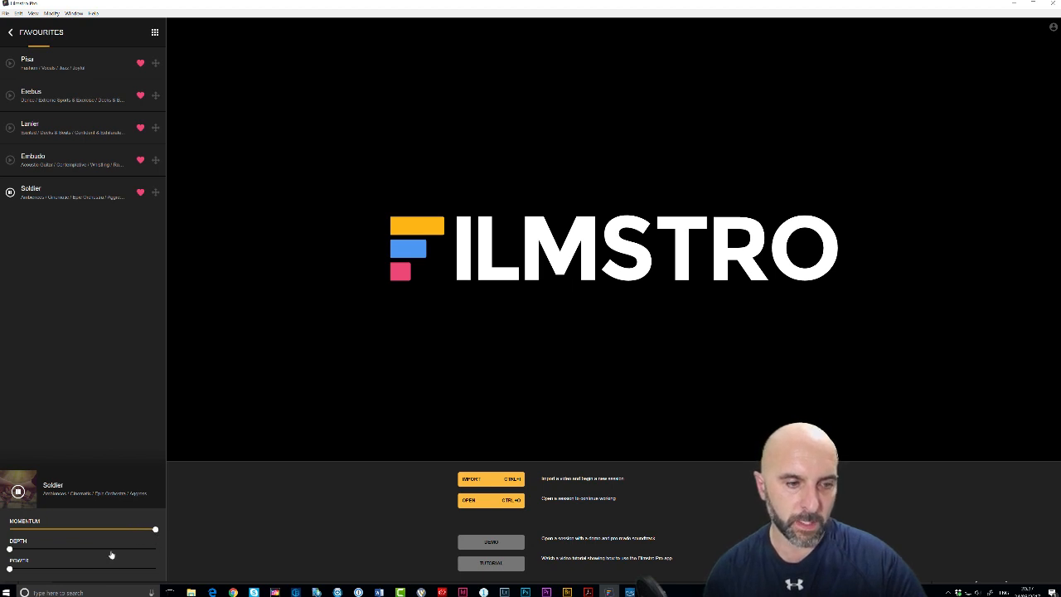
Step: Set the Soldier track's momentum to about 70% and its depth and power to just under 60% while it plays
left_click_drag(10, 550, 94, 552)
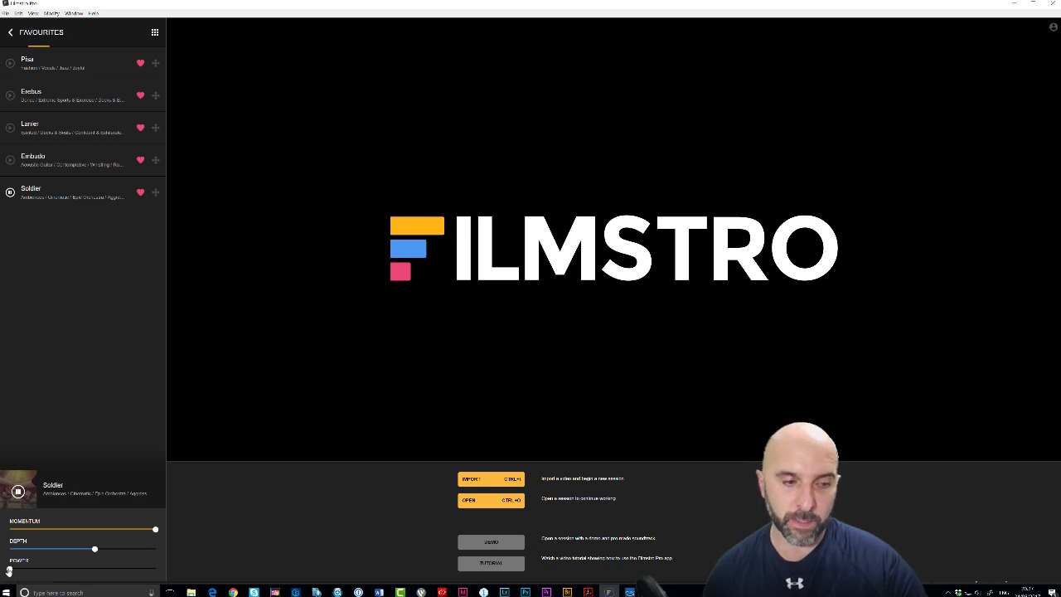
left_click_drag(9, 570, 160, 572)
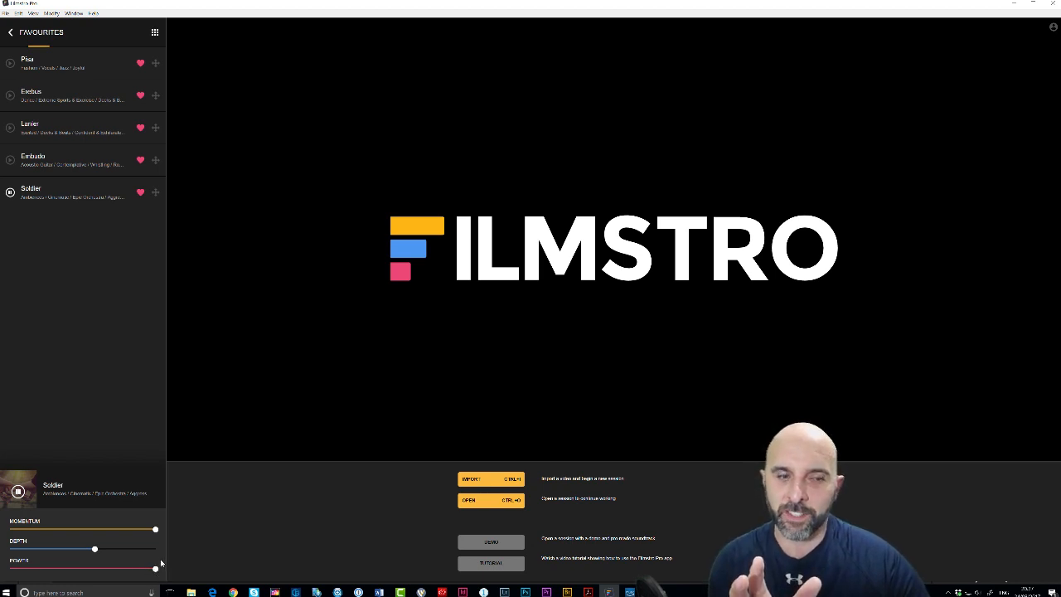
left_click_drag(155, 529, 112, 530)
left_click_drag(153, 565, 95, 568)
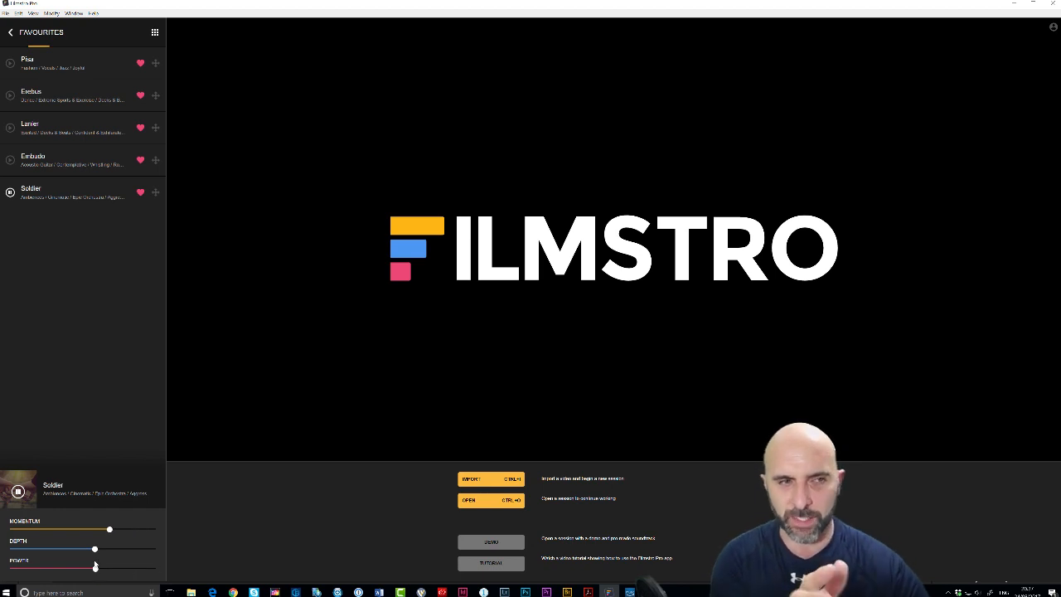
Step: Play the Erebus track from the favourites and lower the system volume
left_click(11, 97)
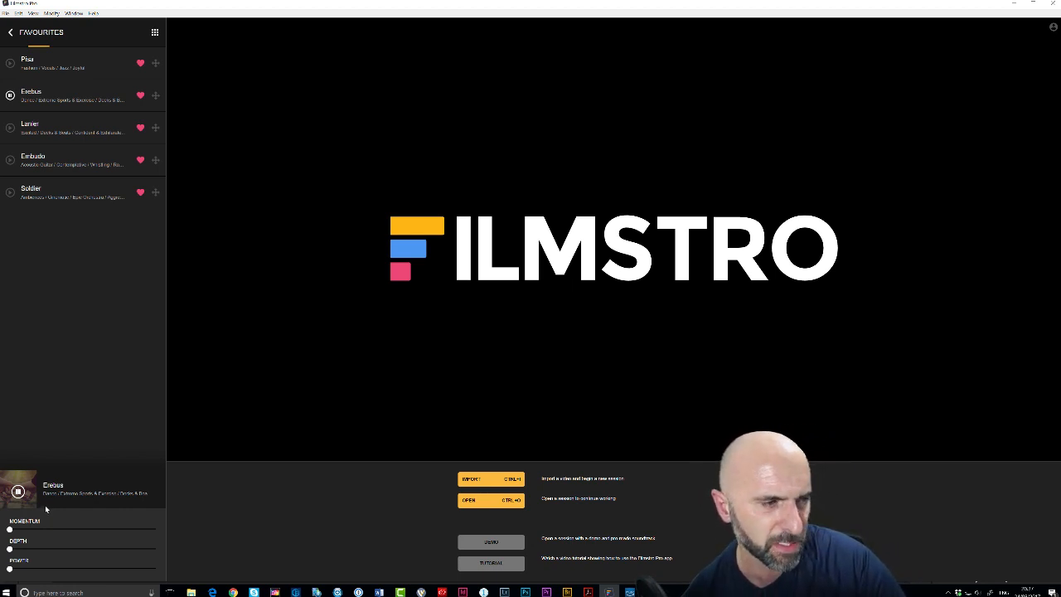
key("XF86AudioLowerVolume")
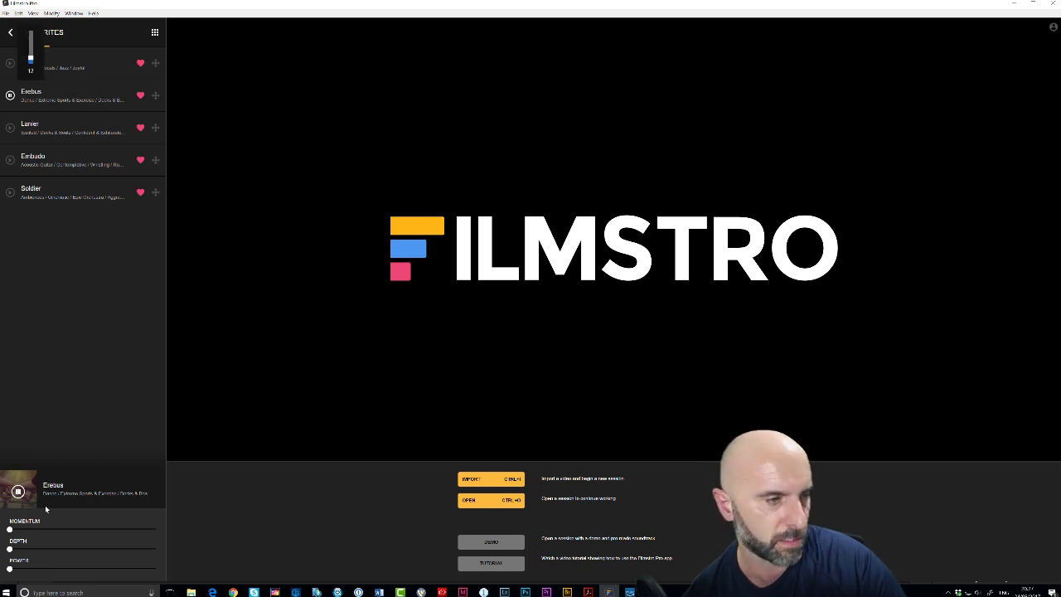
key("XF86AudioLowerVolume")
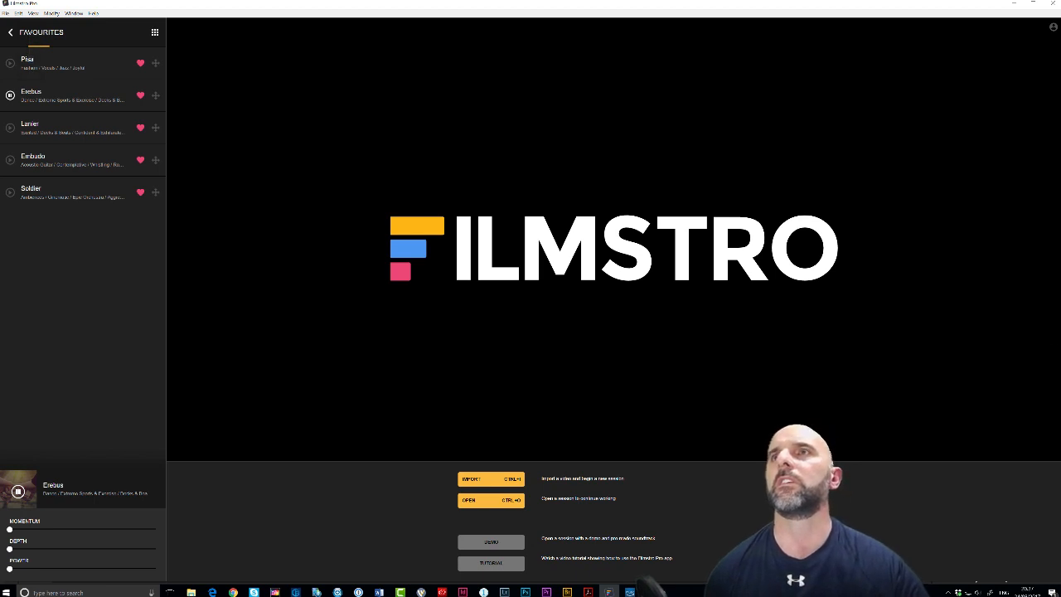
Step: Readjust the system volume while Erebus plays, ending at a low level, and stop the track
key("alt+Tab")
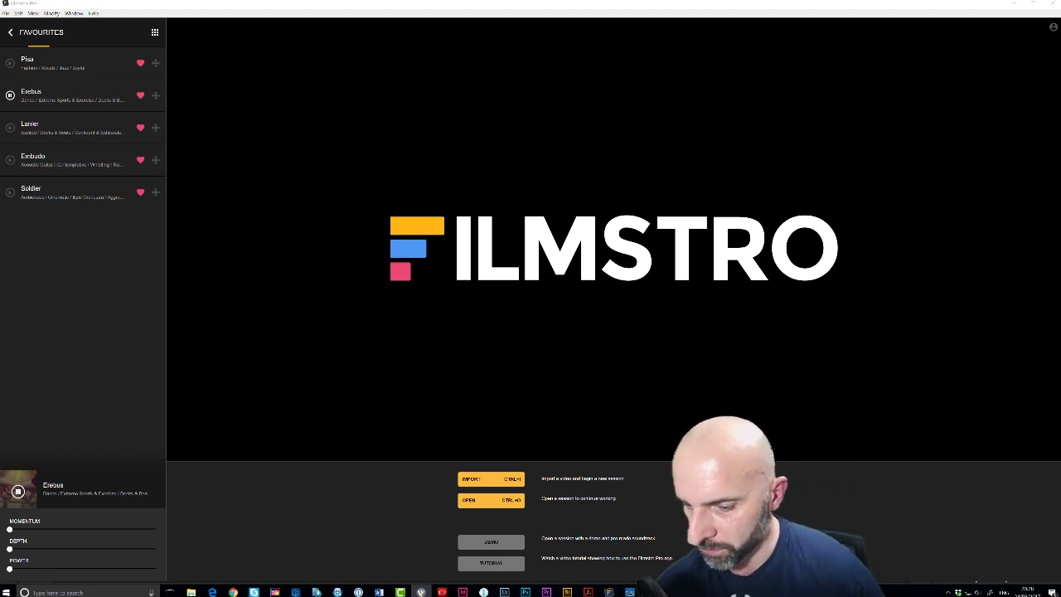
key("XF86AudioLowerVolume")
key("XF86AudioRaiseVolume")
key("XF86AudioRaiseVolume")
key("XF86AudioRaiseVolume")
key("XF86AudioRaiseVolume")
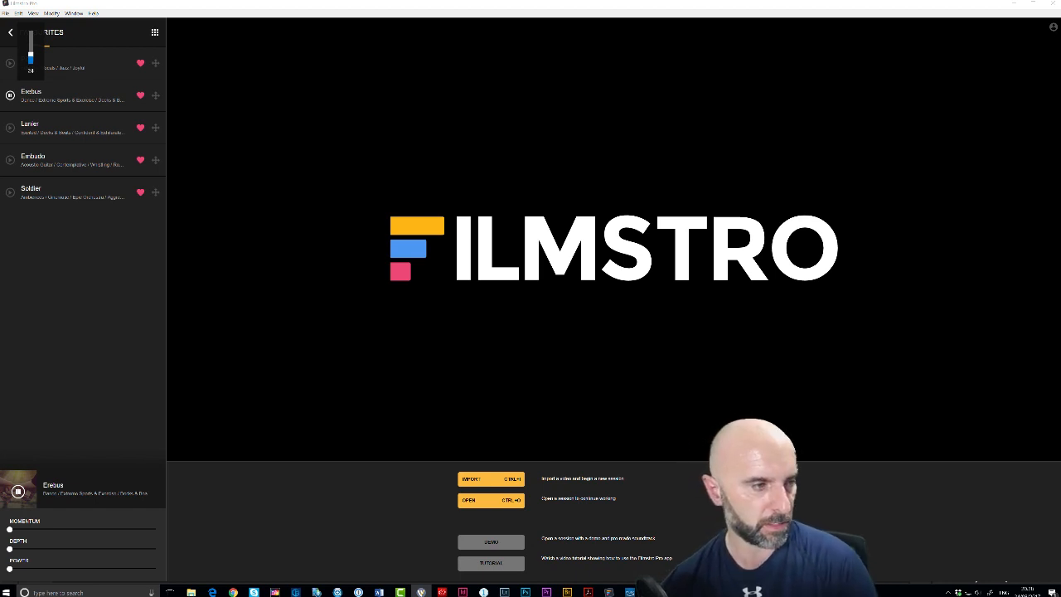
key("XF86AudioRaiseVolume")
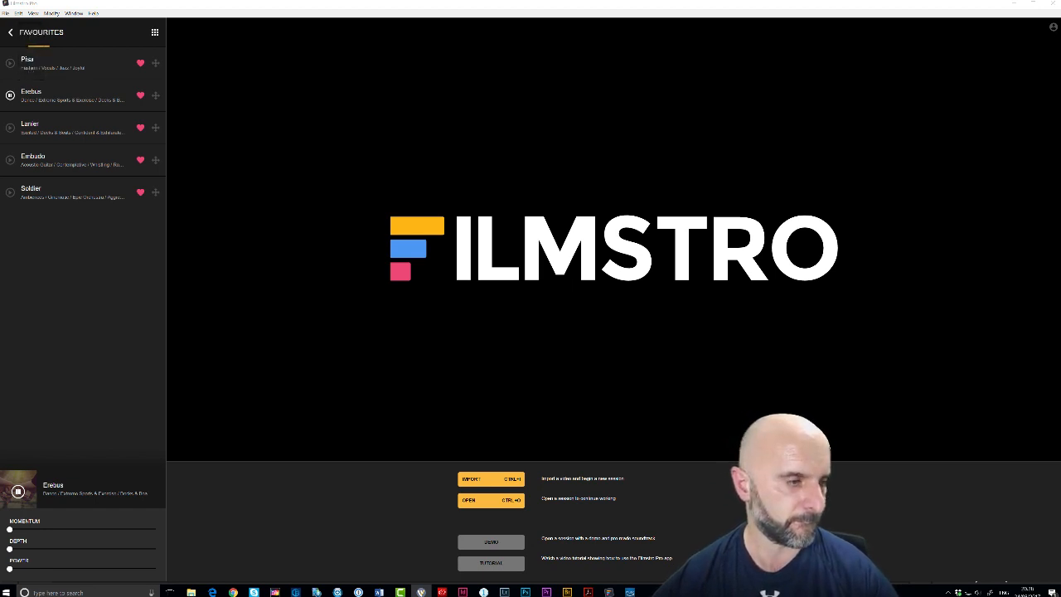
key("XF86AudioLowerVolume")
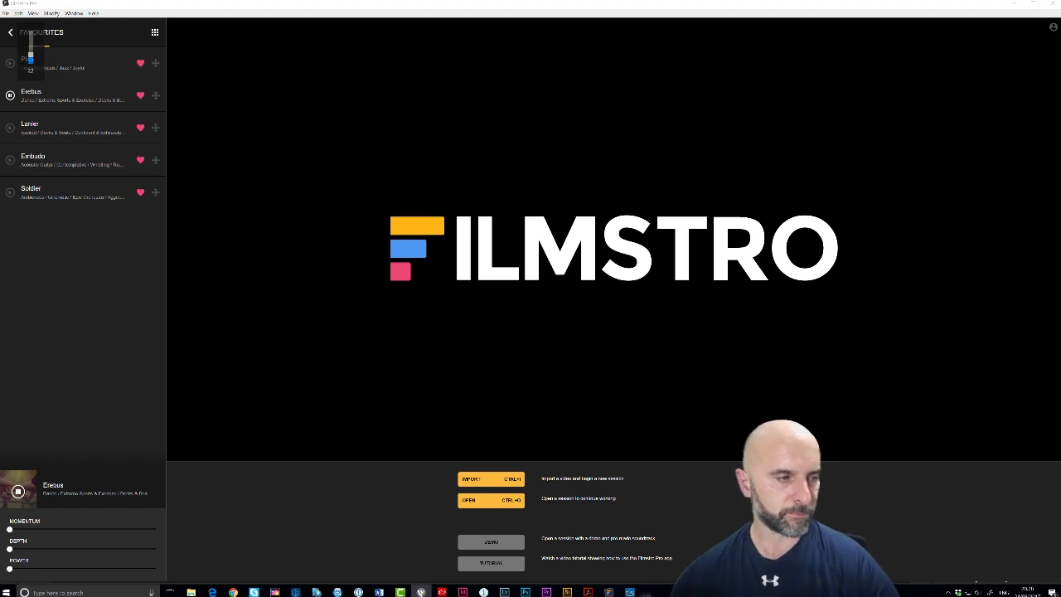
key("XF86AudioLowerVolume")
key("XF86AudioLowerVolume")
key("XF86AudioLowerVolume")
key("XF86AudioLowerVolume")
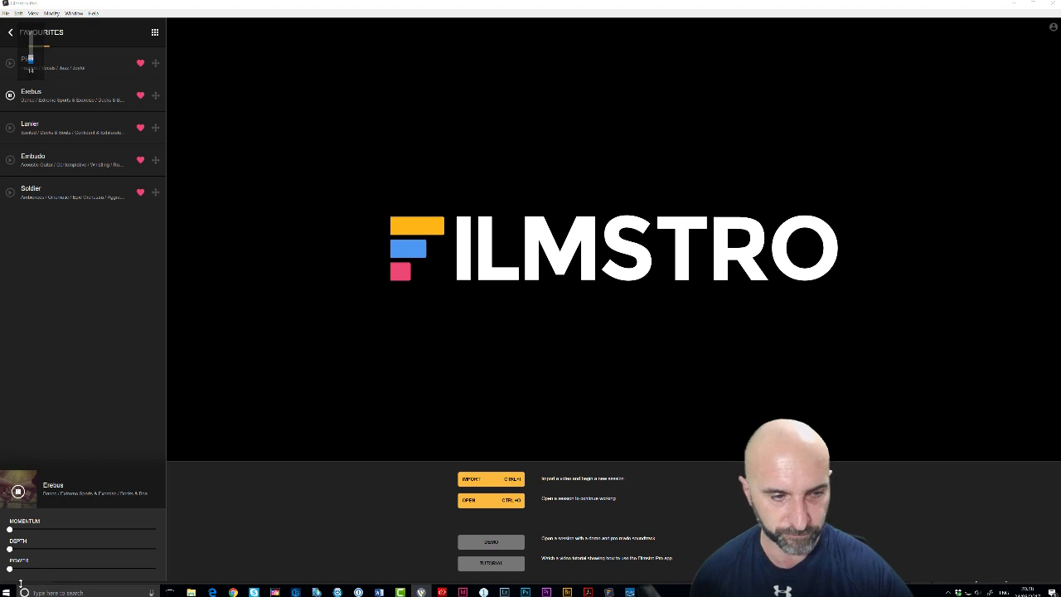
left_click(18, 493)
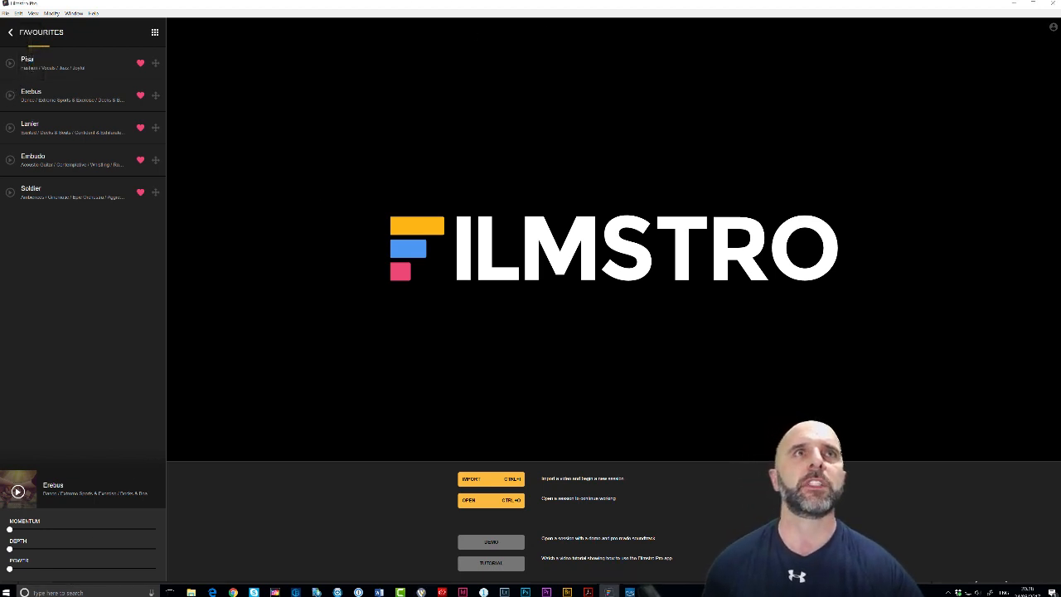
Step: Switch to Premiere Pro, open the Filmstro extension panel, dismiss its introduction and place it over the Effect Controls
key("alt+Tab")
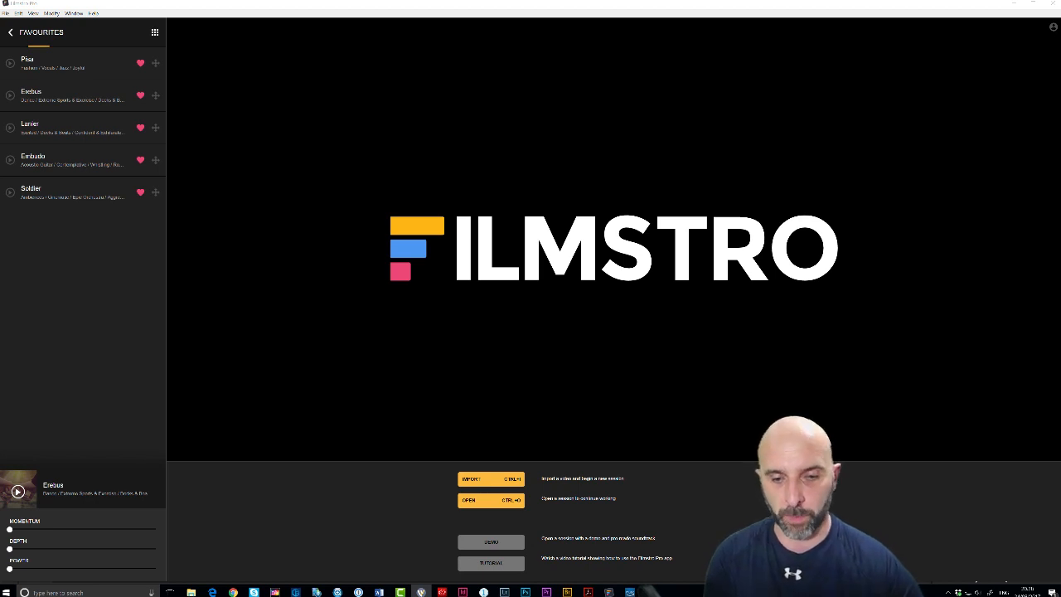
left_click(546, 592)
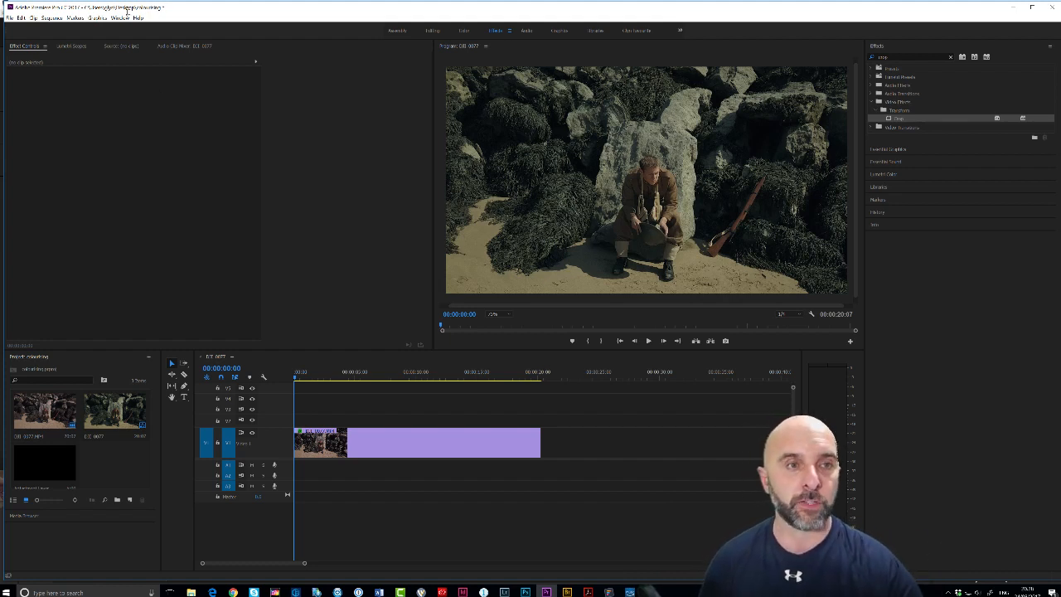
left_click(119, 17)
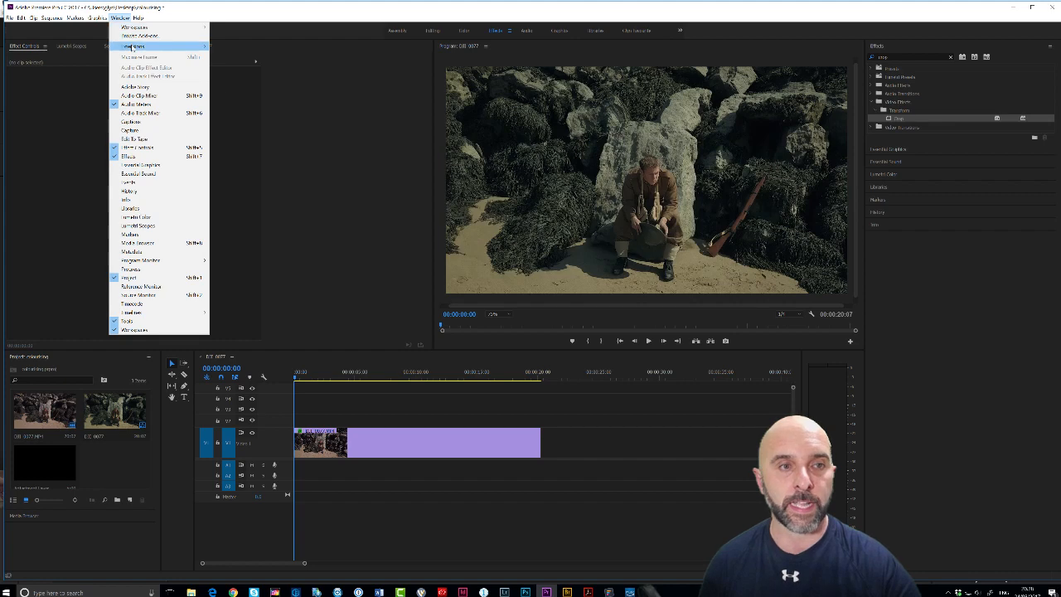
mouse_move(132, 47)
left_click(241, 47)
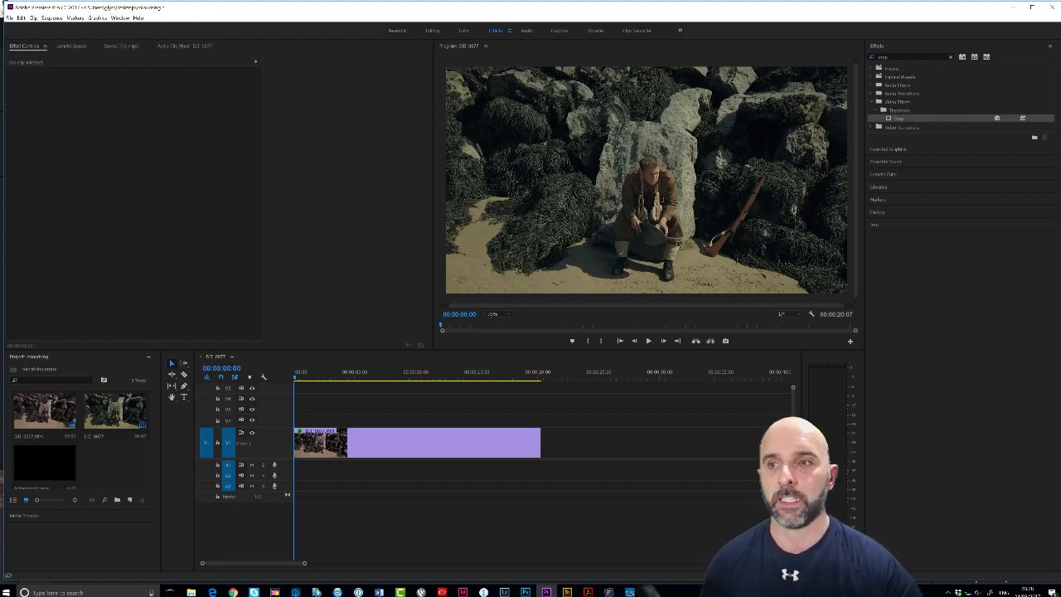
left_click_drag(341, 187, 242, 141)
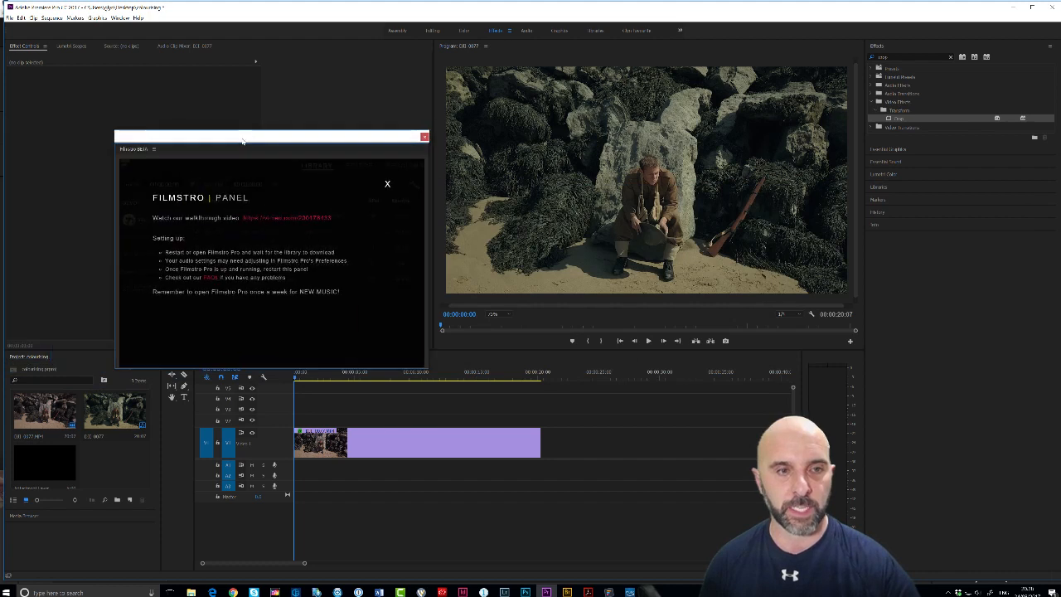
left_click(387, 183)
left_click_drag(287, 141, 218, 106)
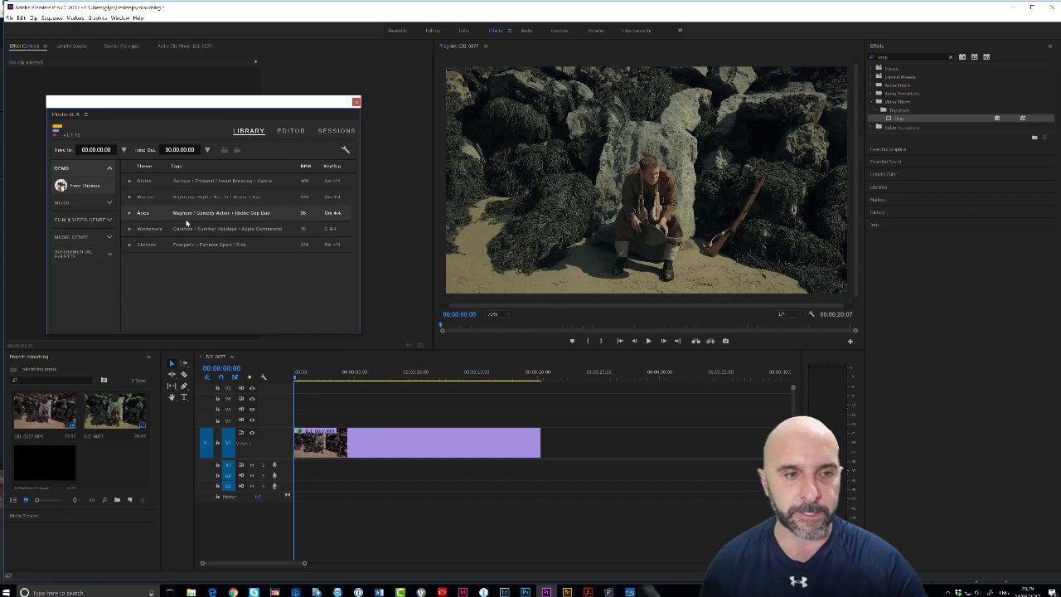
Step: Load the Warrior free theme into the Filmstro editor, with its time in at the clip's start and time out at its end
left_click(128, 199)
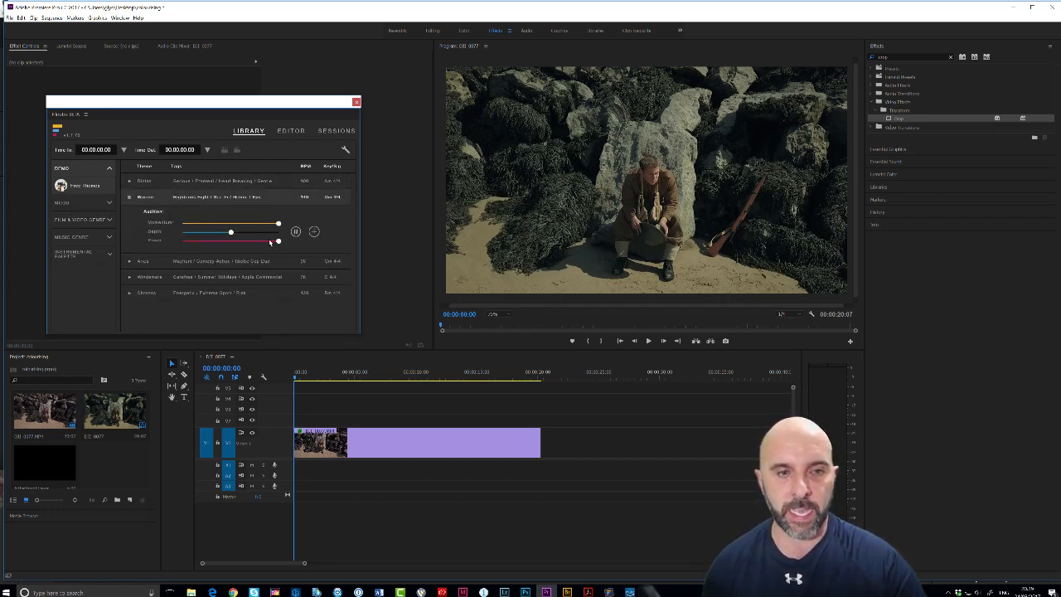
left_click(314, 232)
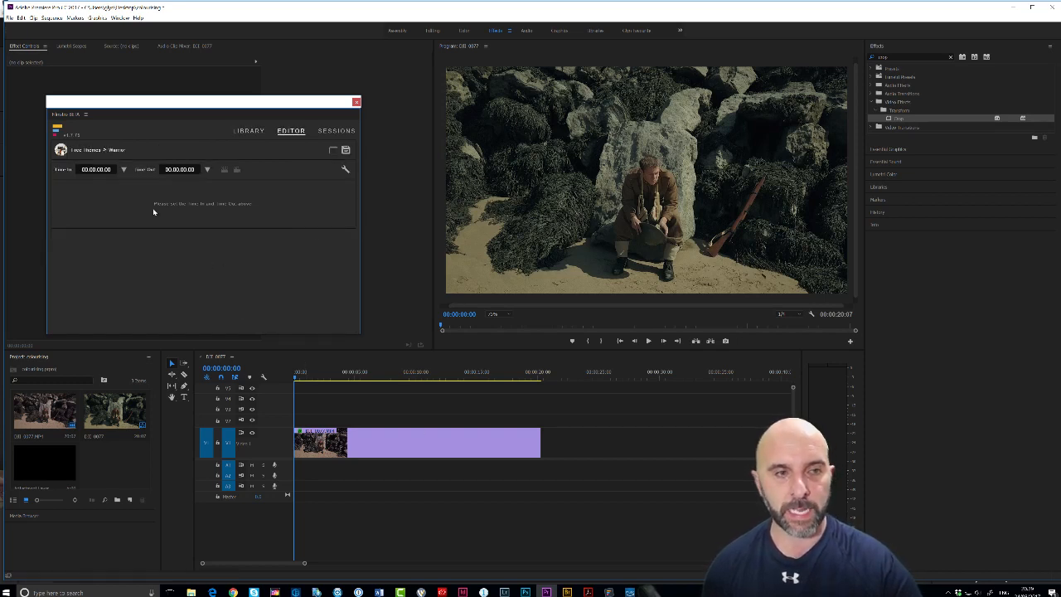
mouse_move(295, 378)
left_mouse_down()
mouse_move(332, 380)
mouse_move(287, 379)
left_mouse_up()
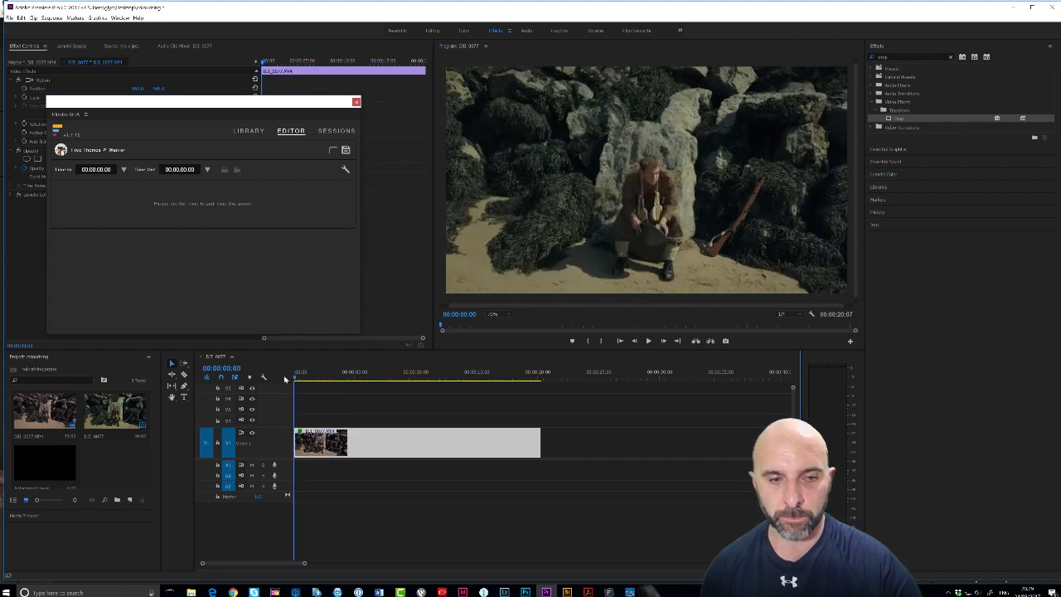
left_click(124, 170)
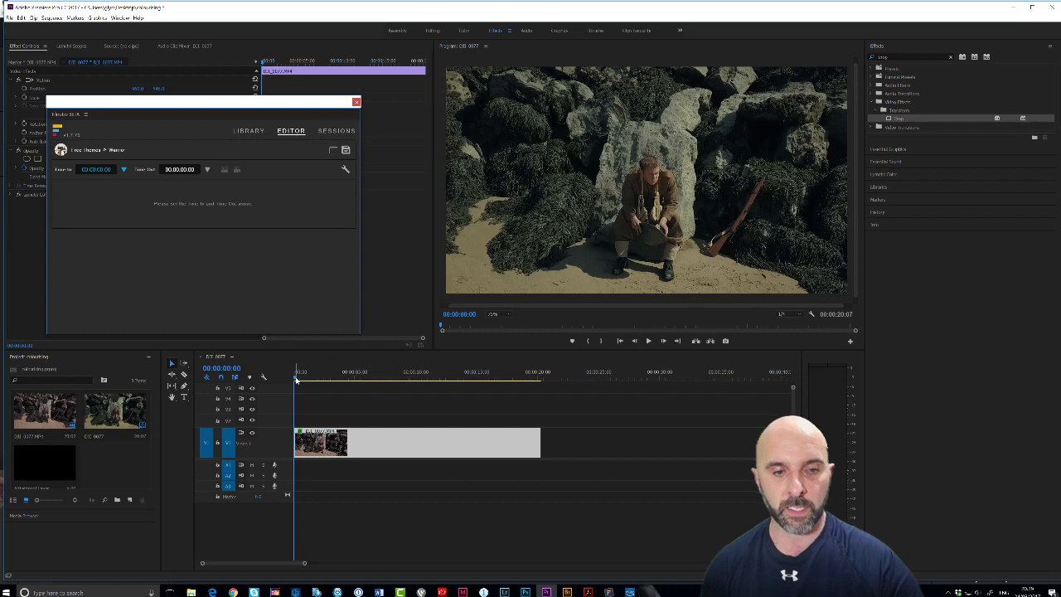
left_click_drag(296, 378, 539, 414)
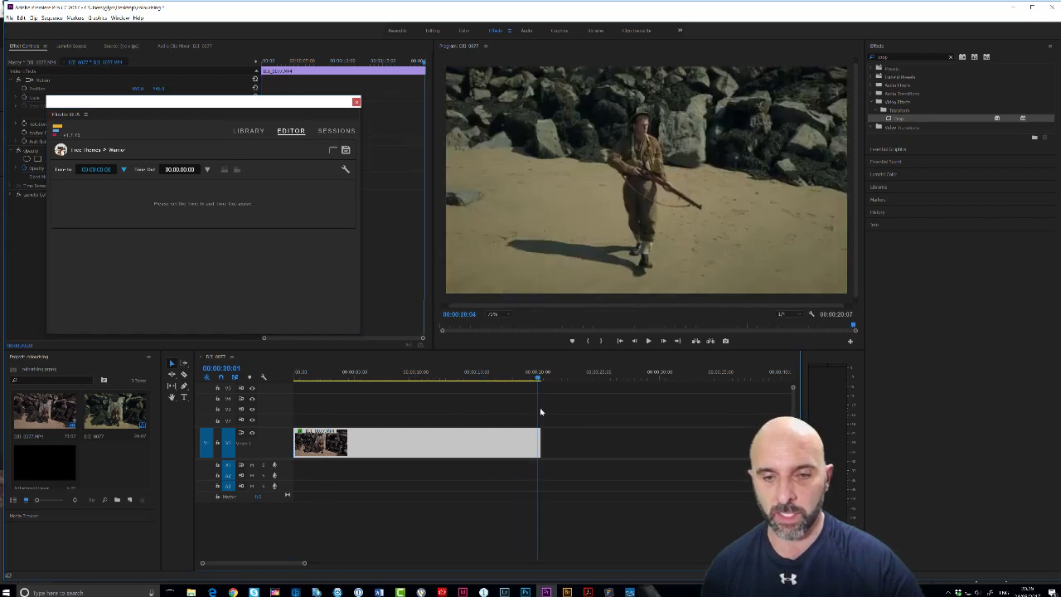
left_click(208, 169)
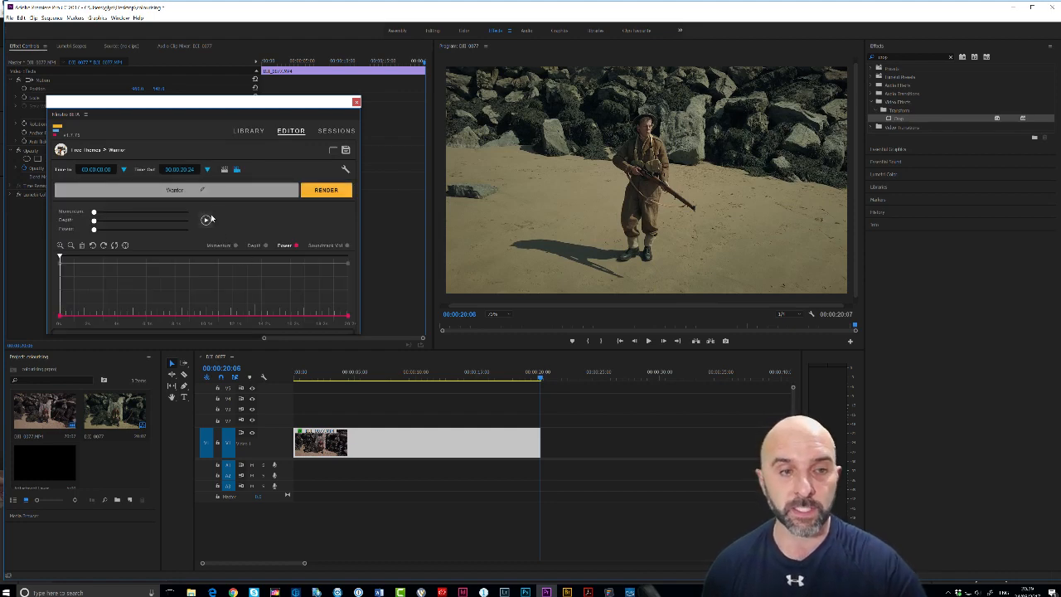
Step: Play the theme with the footage and record automation raising power to about half, momentum to two thirds and depth to three quarters
left_click(205, 220)
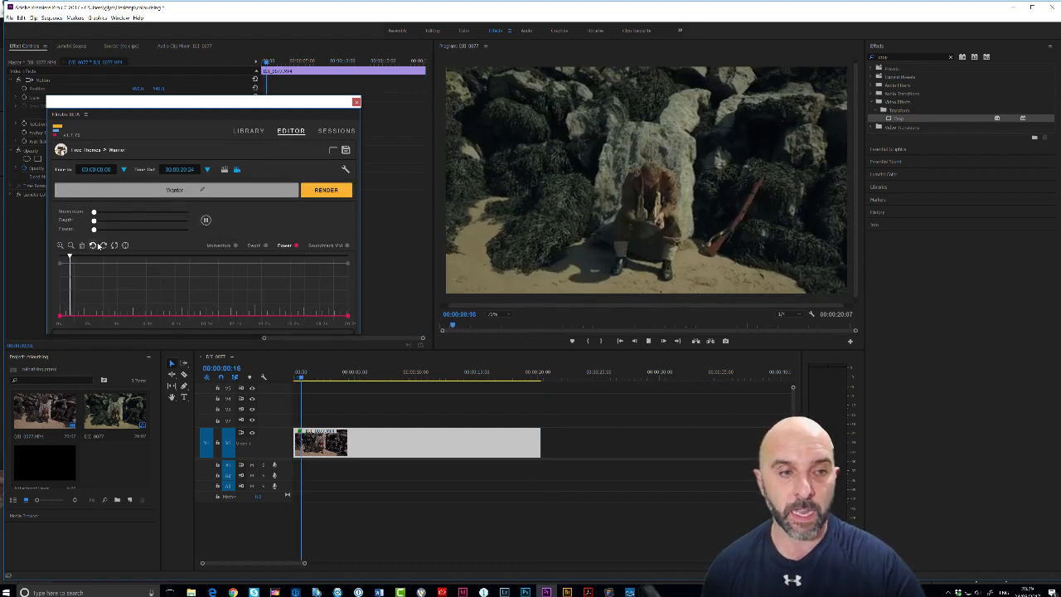
mouse_move(95, 232)
left_mouse_down()
mouse_move(159, 234)
mouse_move(139, 231)
left_mouse_up()
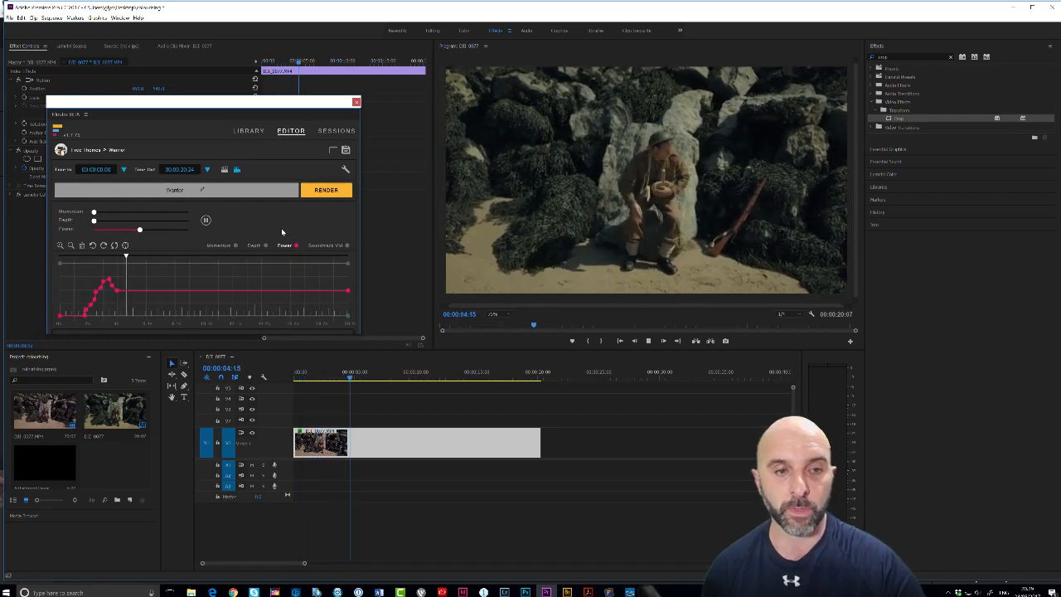
left_click(228, 248)
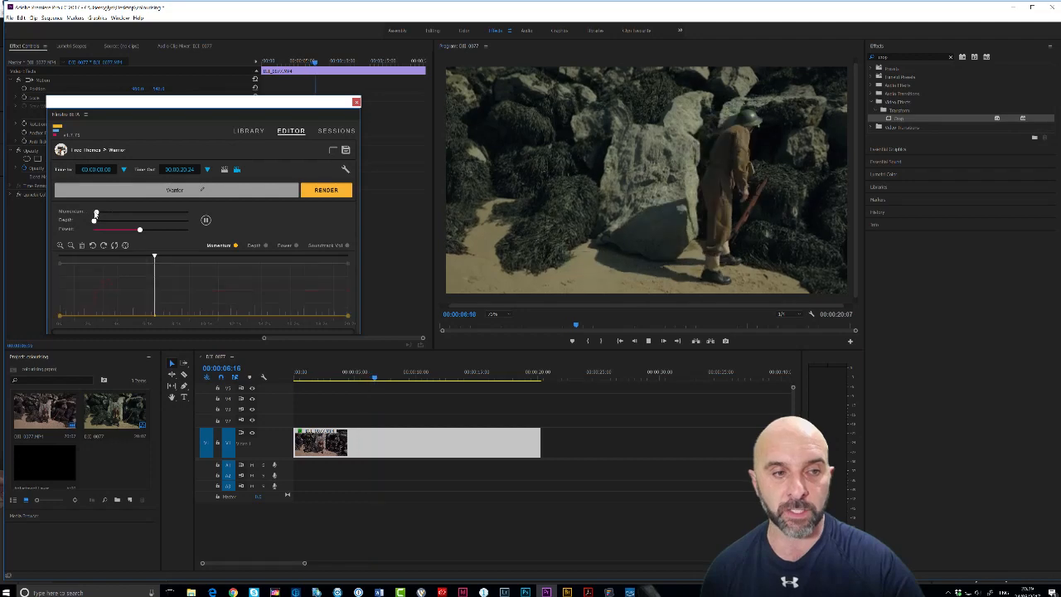
mouse_move(94, 214)
left_mouse_down()
mouse_move(175, 217)
mouse_move(93, 220)
mouse_move(166, 222)
left_mouse_up()
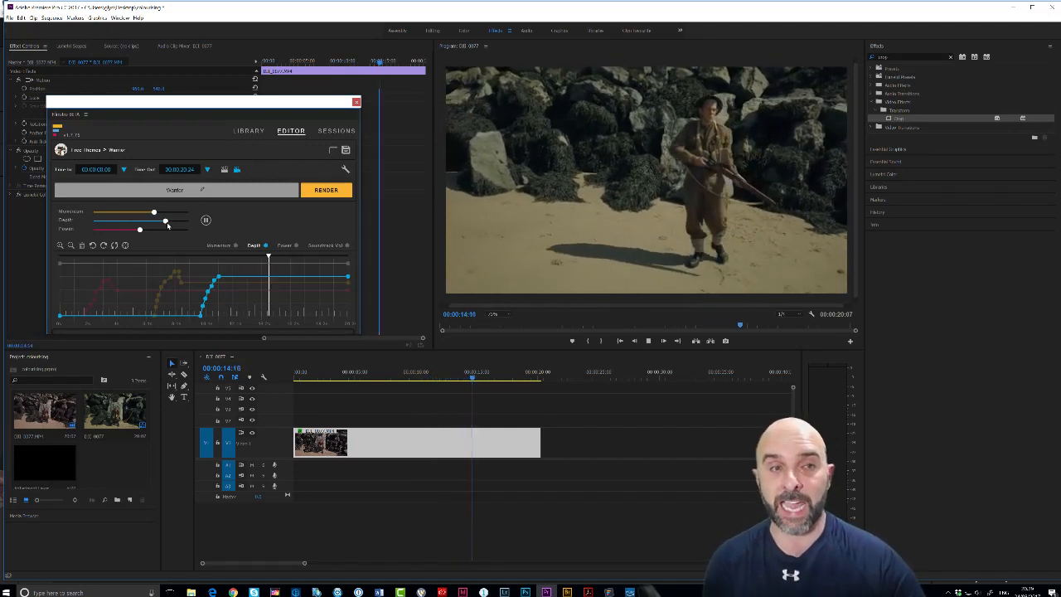
Step: Close the Filmstro extension panel and quit the Filmstro Pro application
left_click(356, 102)
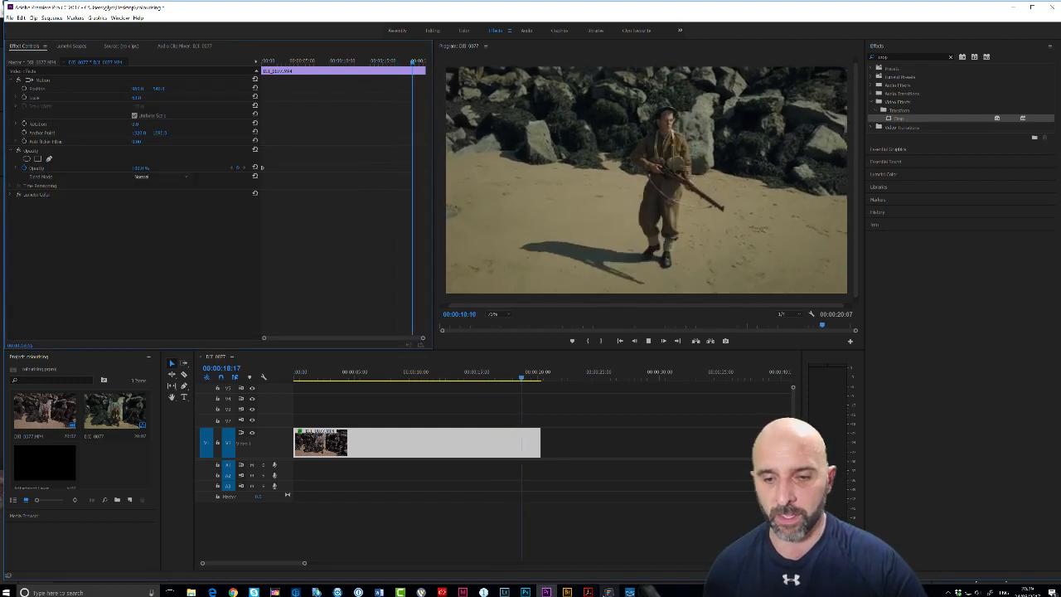
left_click(608, 591)
left_click(1052, 3)
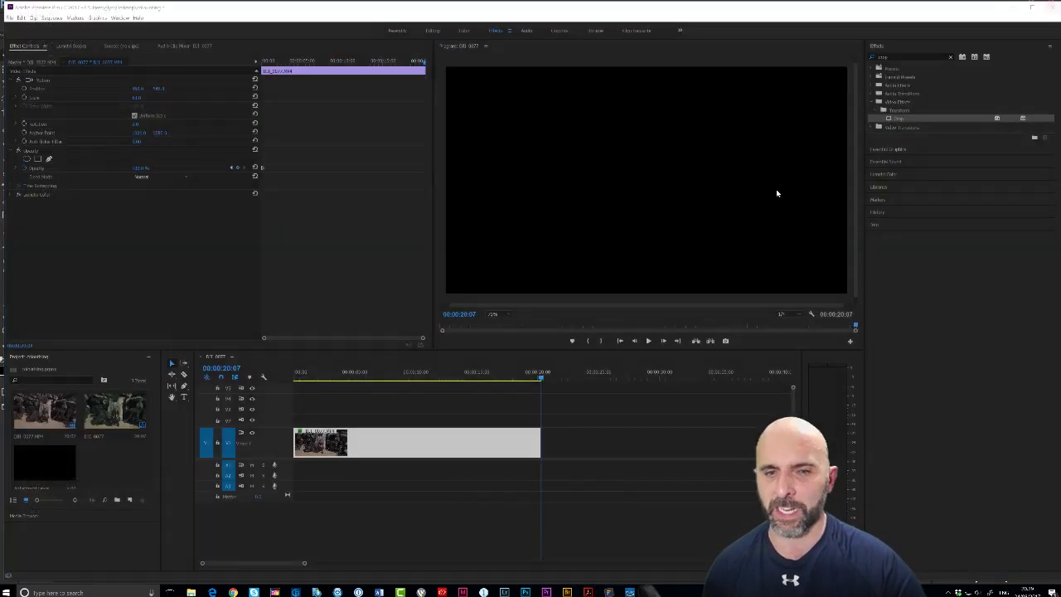
Step: Mute the system audio and move the playhead back one frame from the sequence's end
left_click(407, 402)
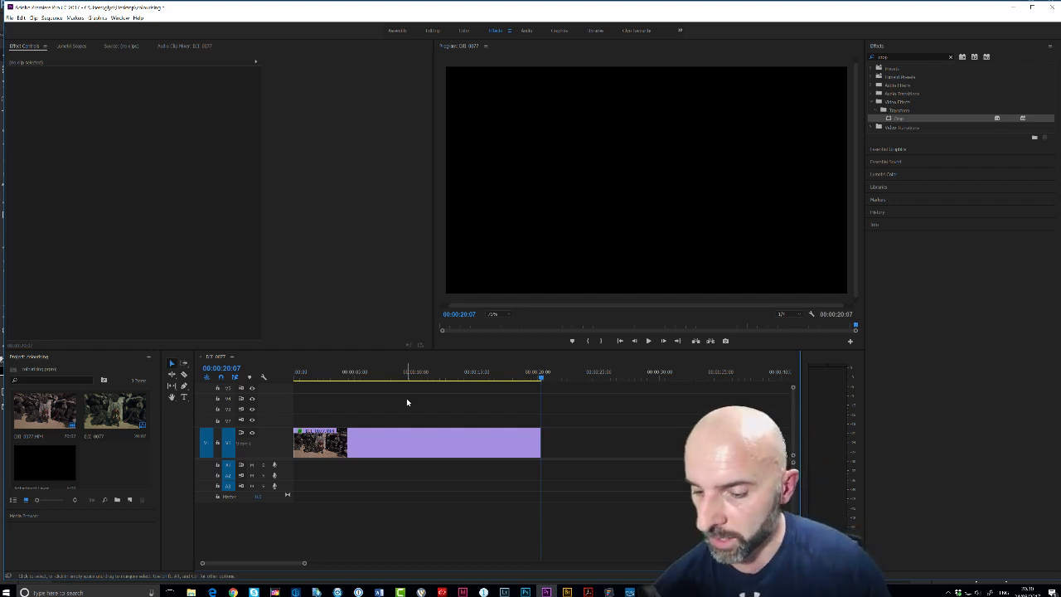
key("XF86AudioLowerVolume")
key("XF86AudioMute")
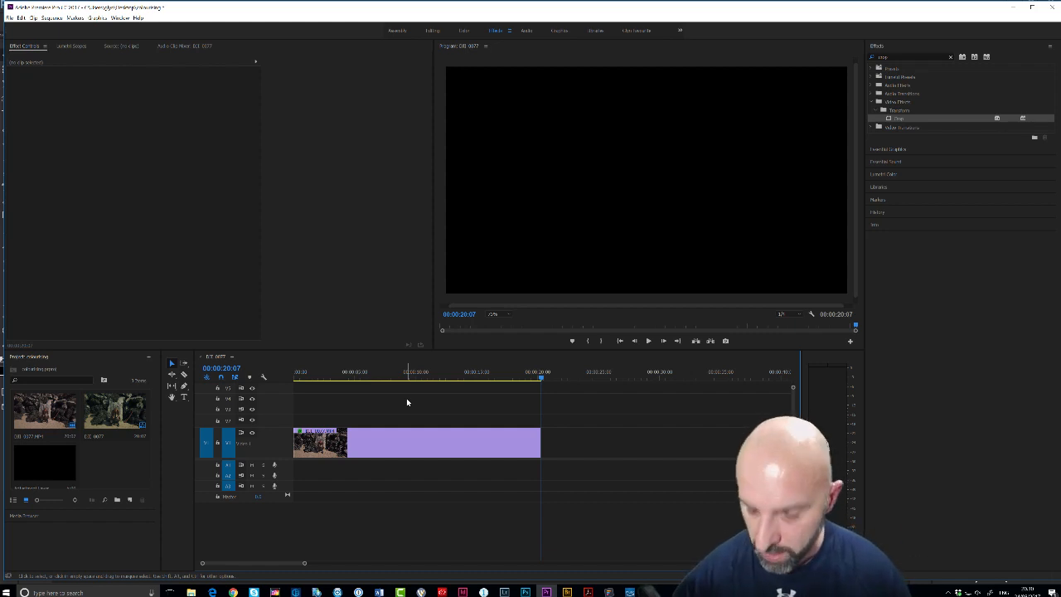
key("Left")
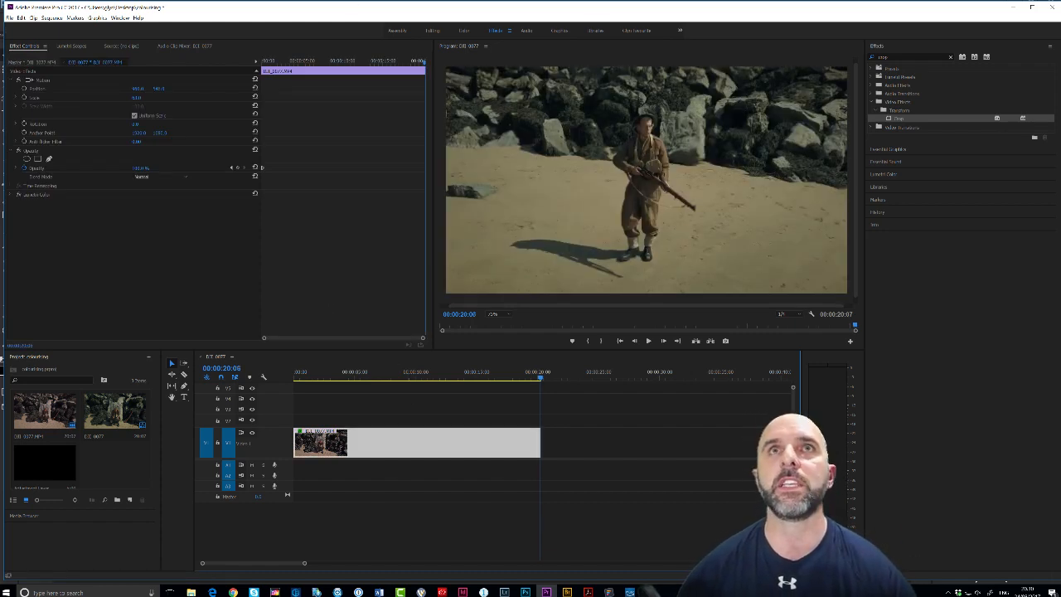